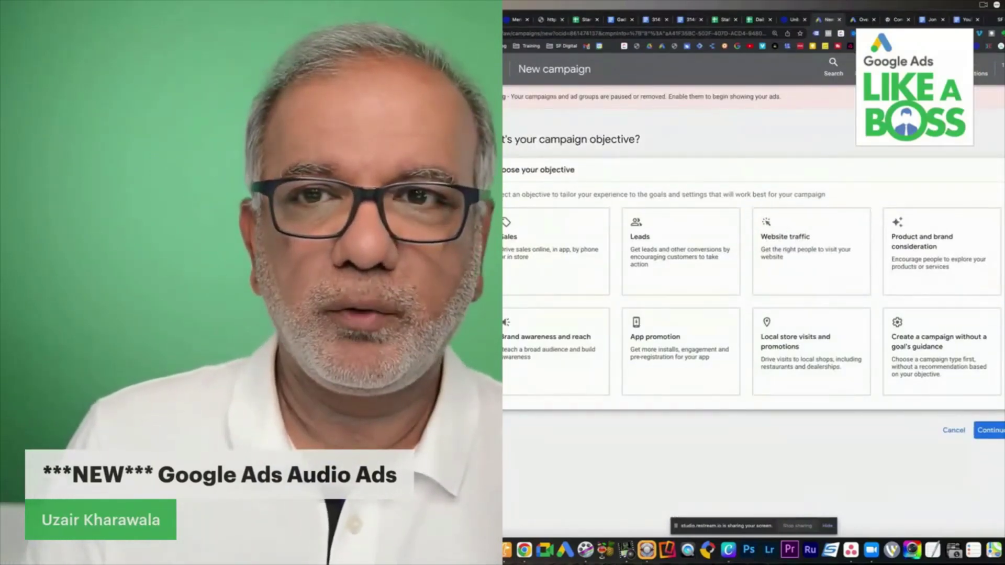
# Step: Review the subtypes offered for a Video campaign created without a goal's guidance, and cancel the campaign setup
pyautogui.scroll(-1, 680, 247)
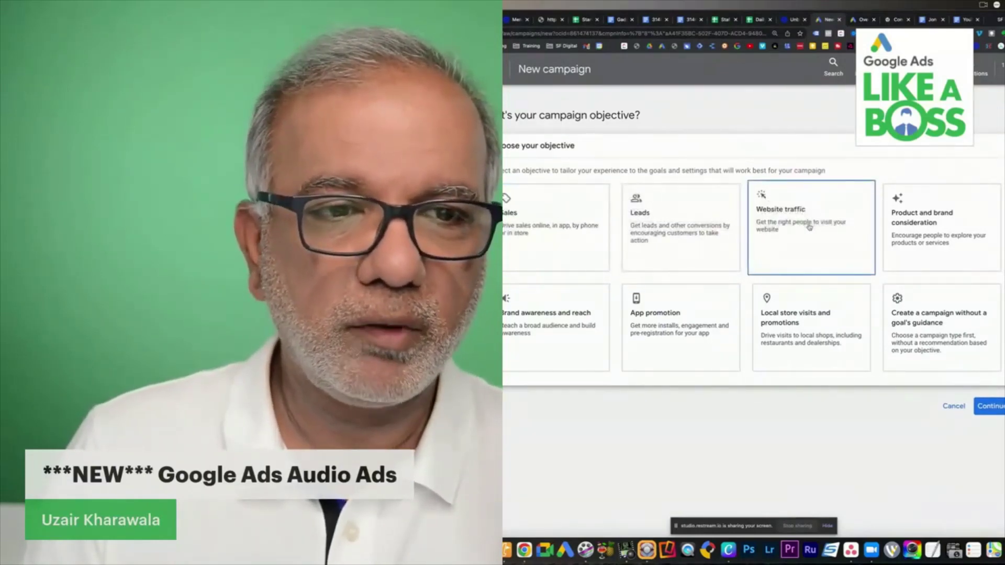
pyautogui.click(933, 323)
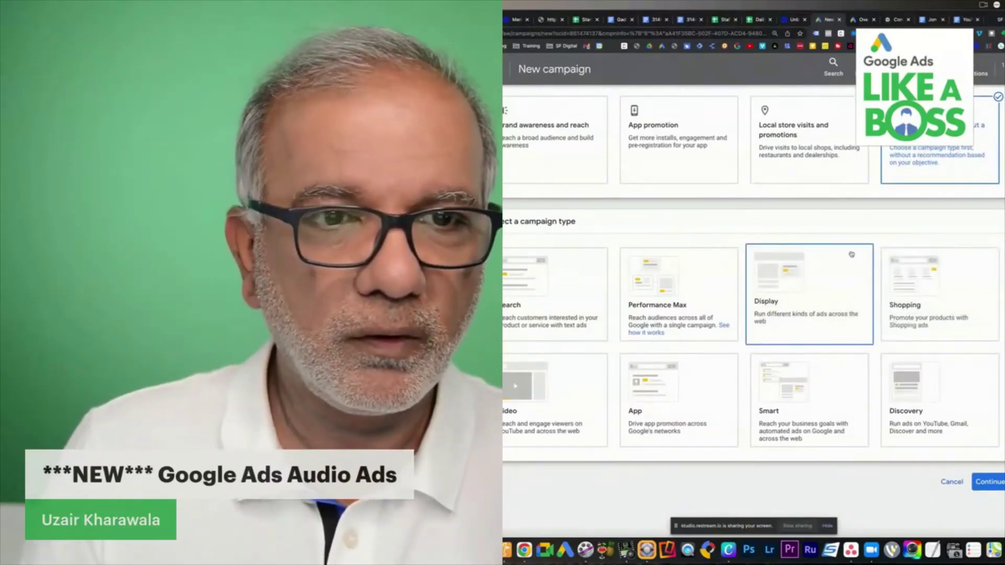
pyautogui.click(856, 262)
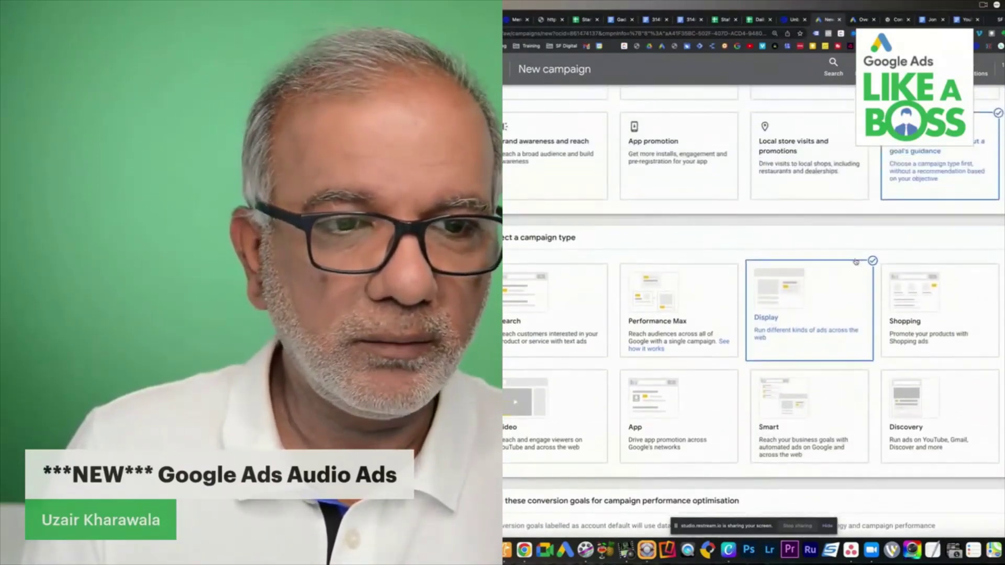
pyautogui.scroll(-2, 856, 261)
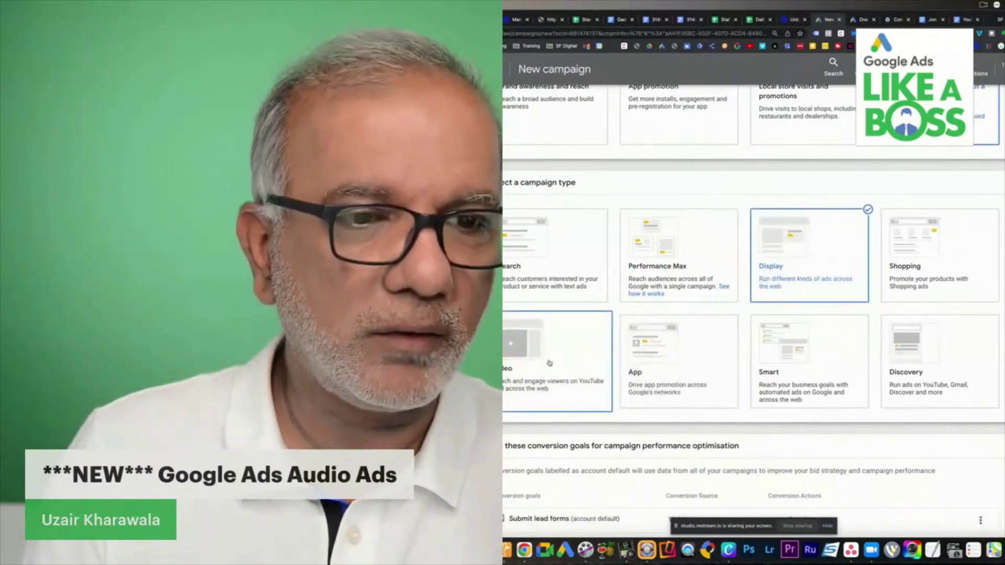
pyautogui.click(549, 363)
pyautogui.scroll(-5, 549, 363)
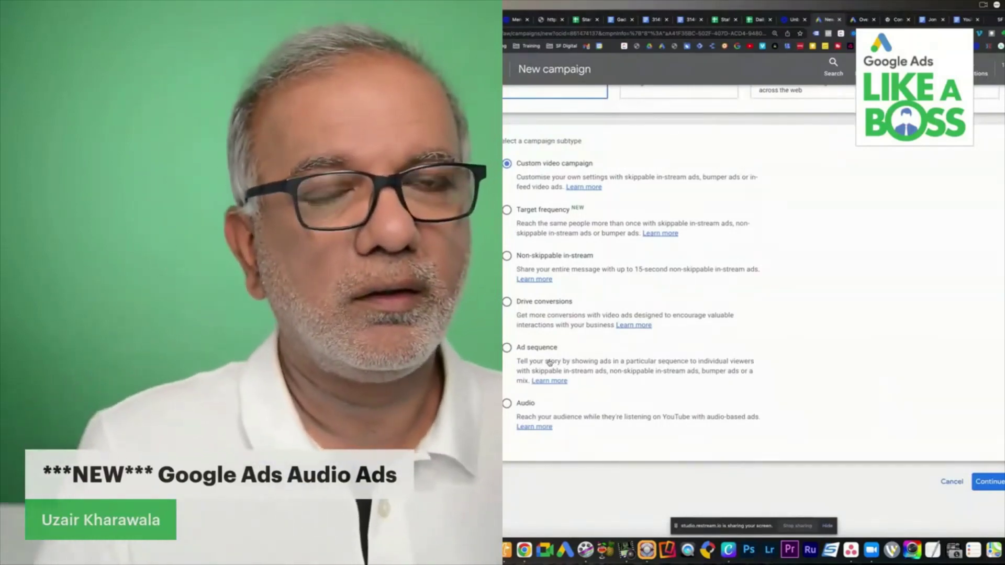
pyautogui.scroll(10, 744, 303)
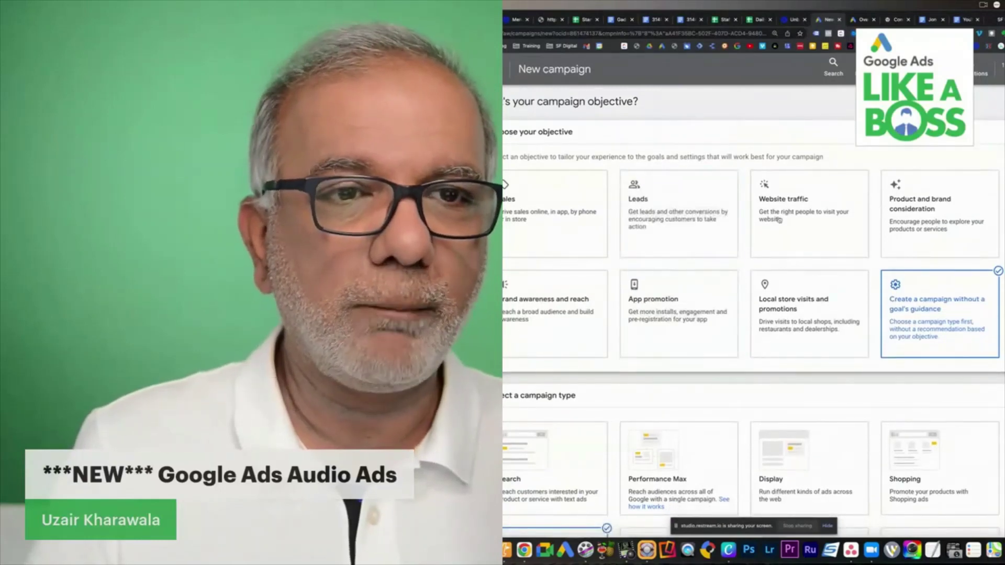
pyautogui.scroll(-6, 750, 238)
pyautogui.scroll(-5, 750, 238)
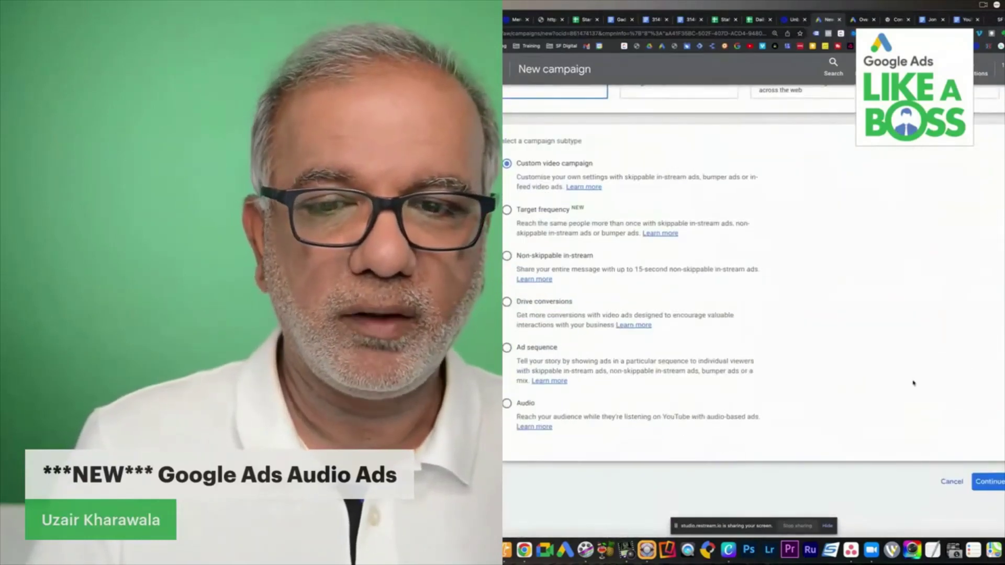
pyautogui.click(953, 479)
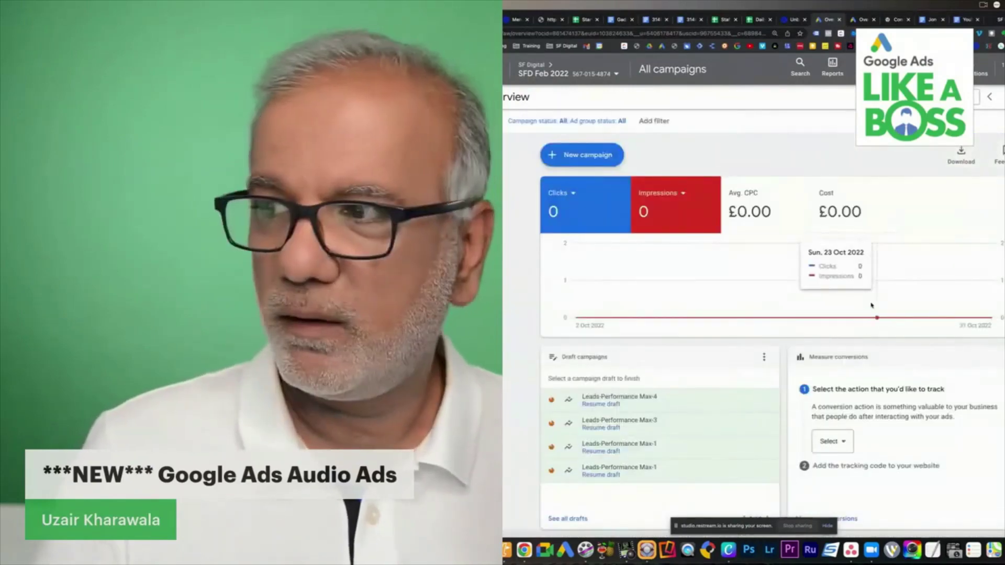
# Step: Start a new Video campaign with the Leads objective and the Drive conversions subtype
pyautogui.click(583, 159)
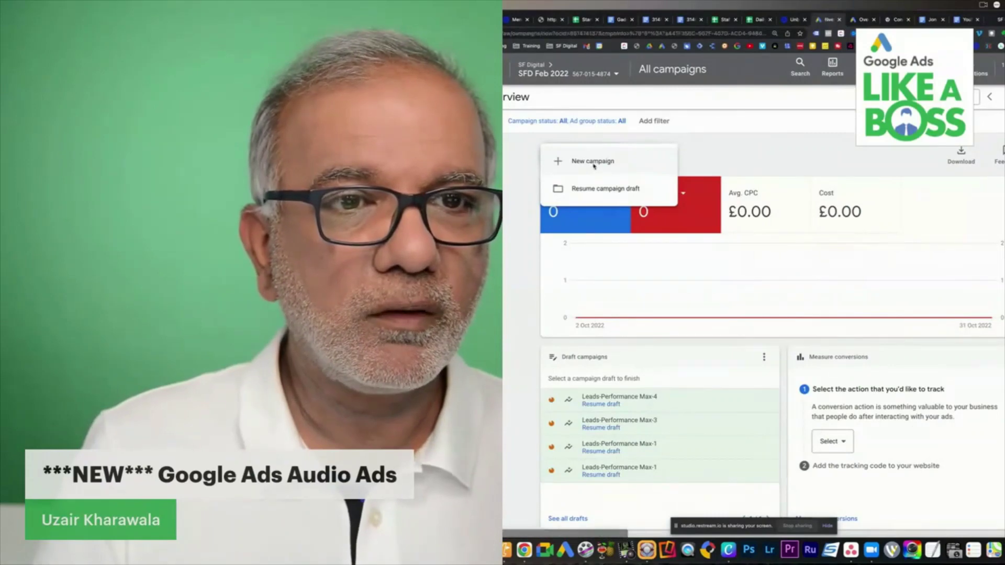
pyautogui.click(593, 164)
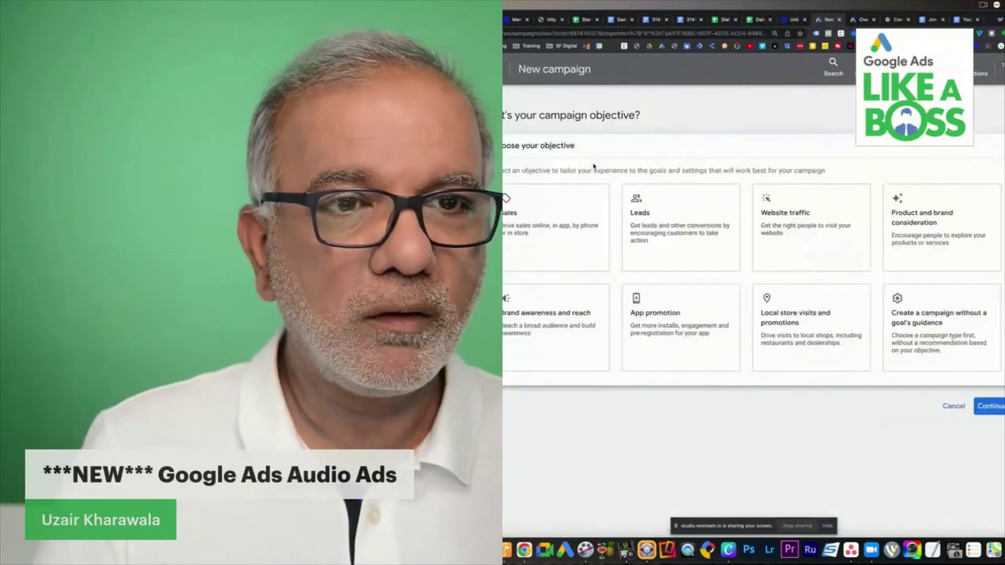
pyautogui.click(671, 237)
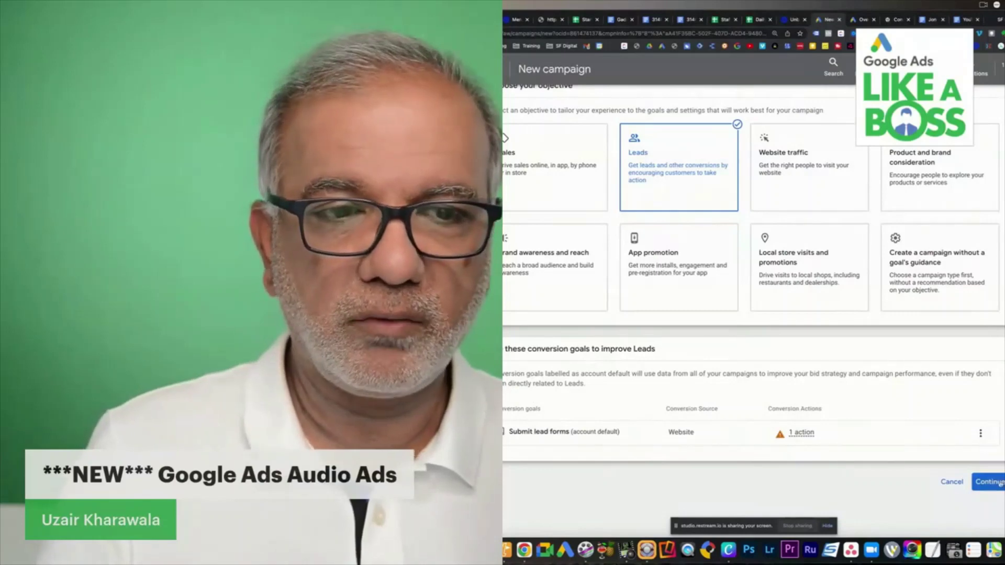
pyautogui.click(1000, 484)
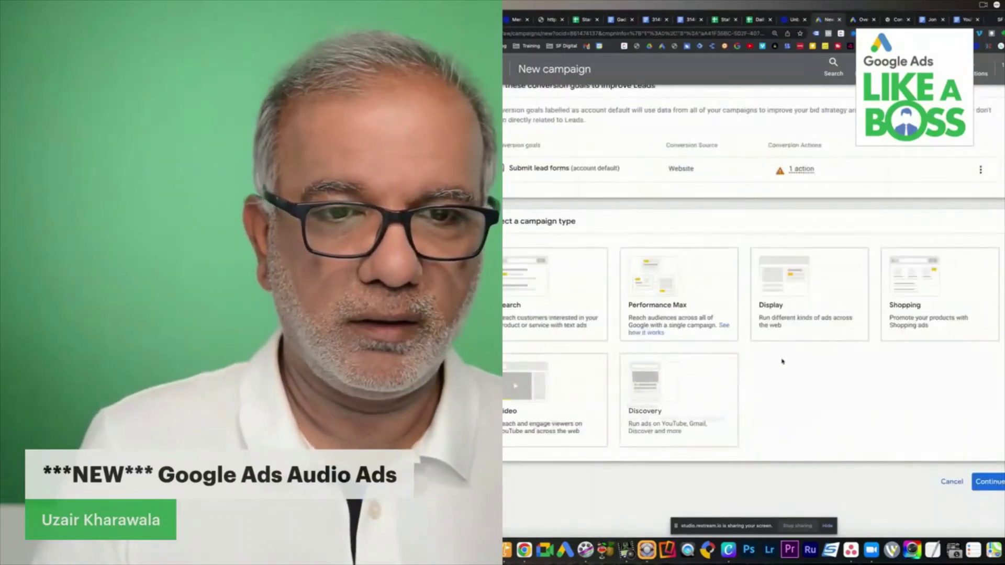
pyautogui.click(576, 390)
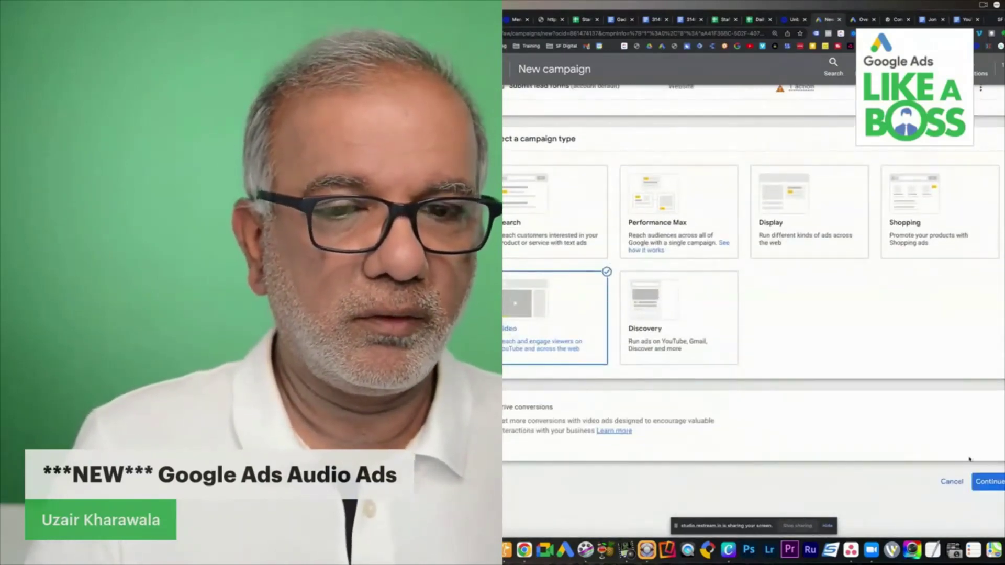
pyautogui.click(989, 483)
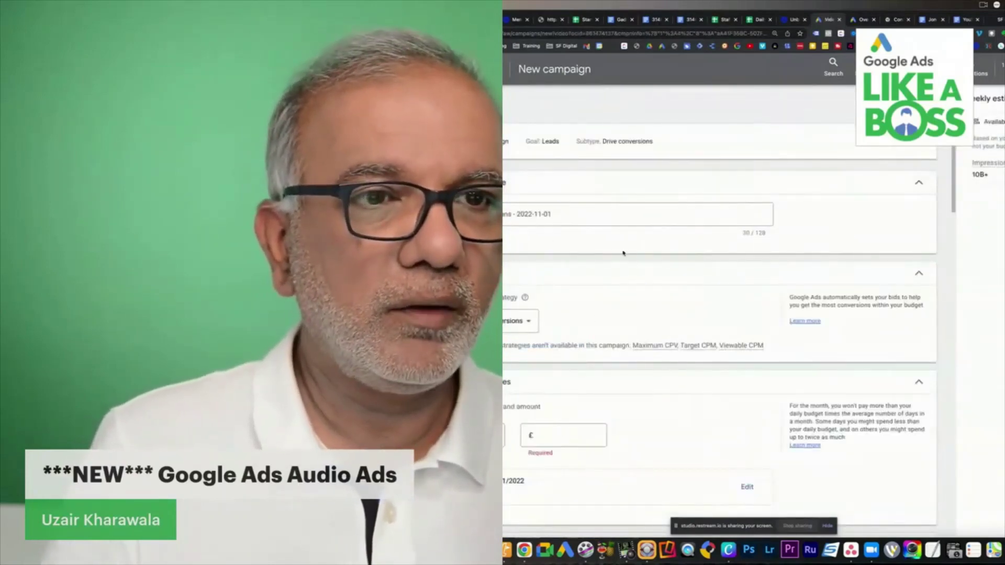
# Step: Look through the Leads video campaign's settings and leave the setup without saving it
pyautogui.scroll(-1, 589, 281)
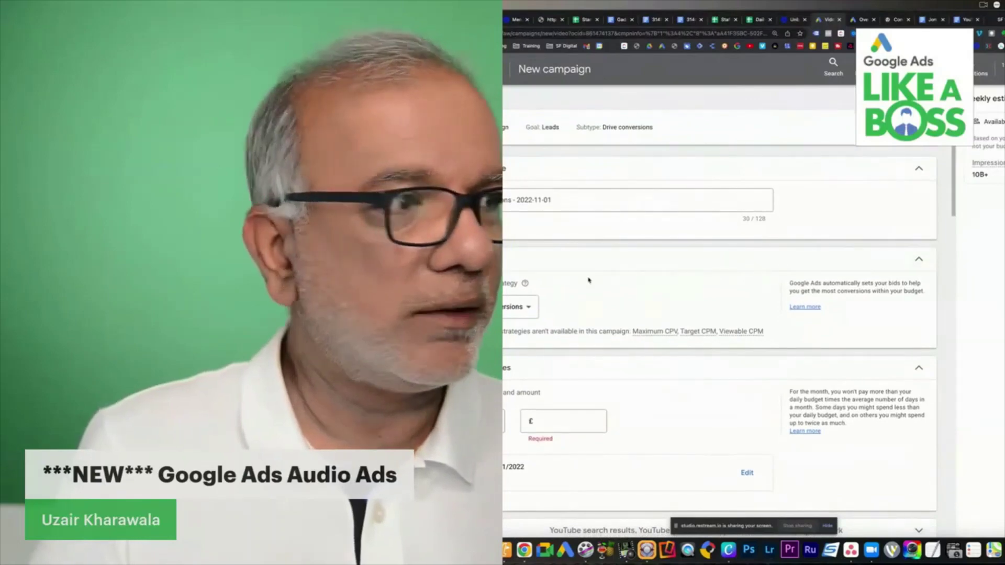
pyautogui.scroll(-3, 589, 280)
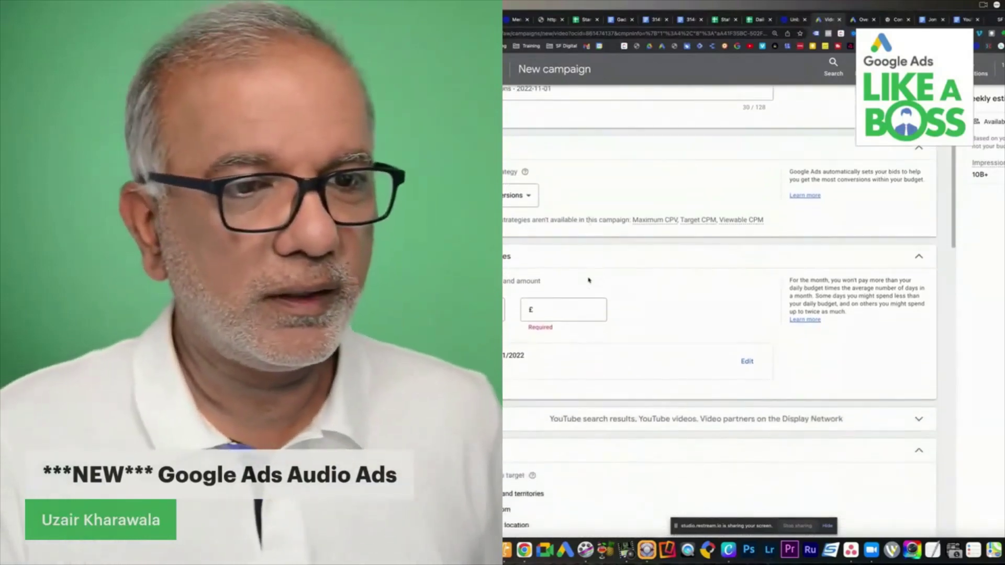
pyautogui.scroll(-6, 589, 280)
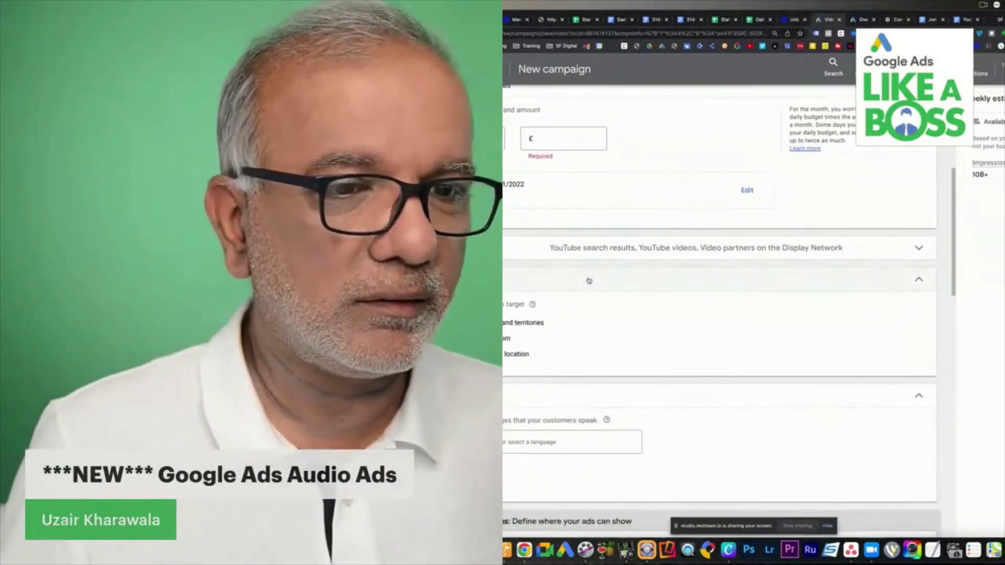
pyautogui.scroll(-5, 588, 278)
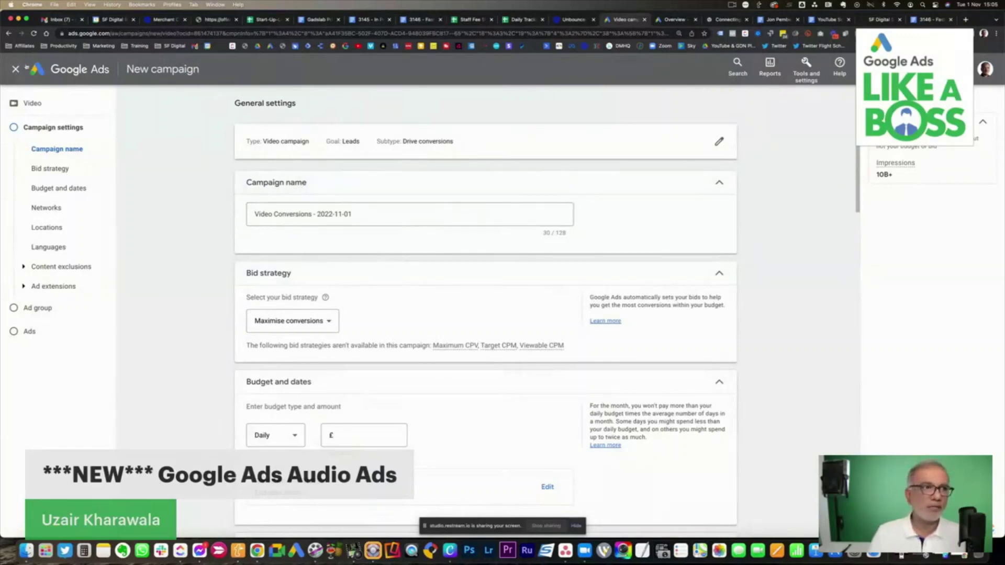
pyautogui.click(15, 70)
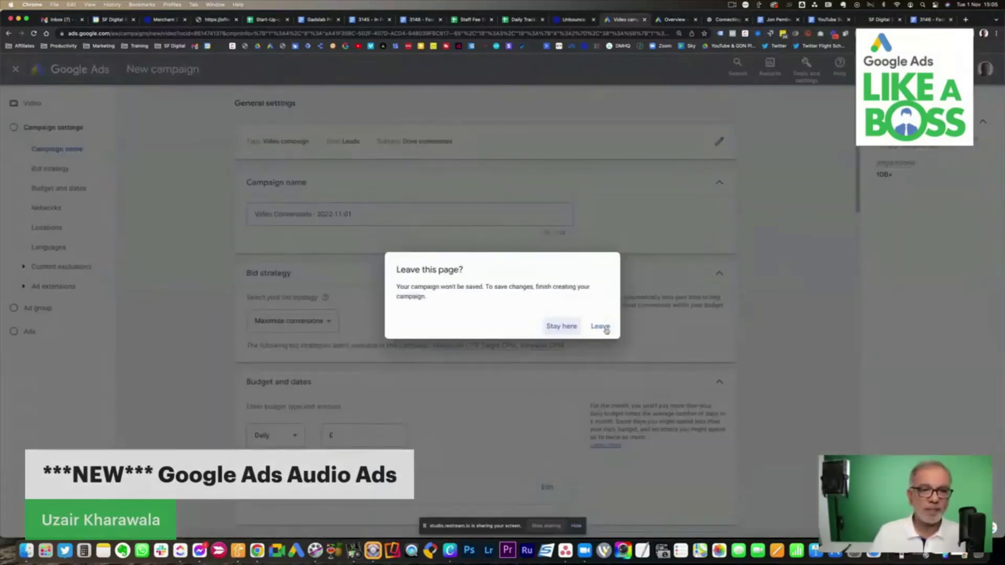
pyautogui.click(601, 327)
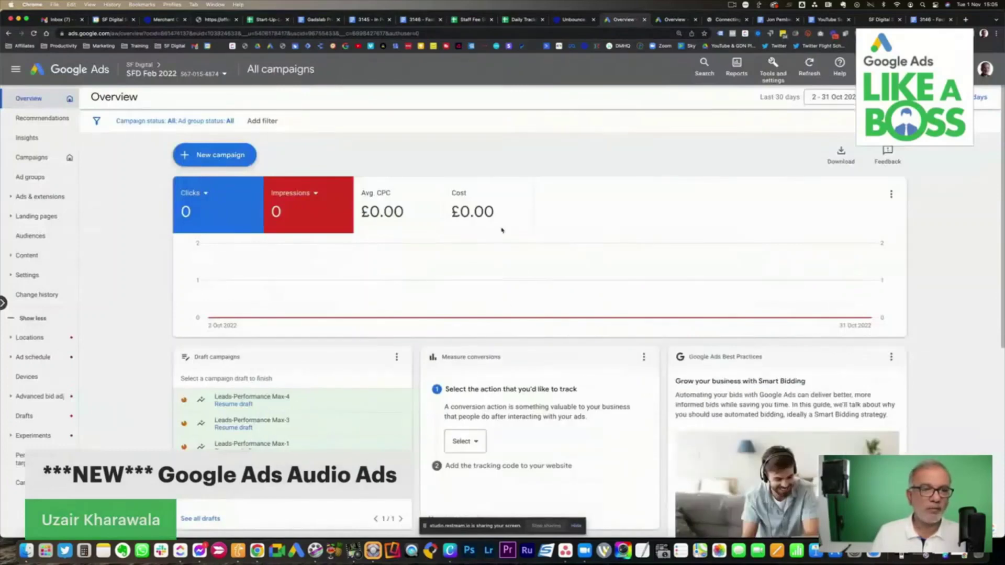
# Step: Start a new Video campaign without a goal's guidance, using the Audio subtype
pyautogui.click(219, 156)
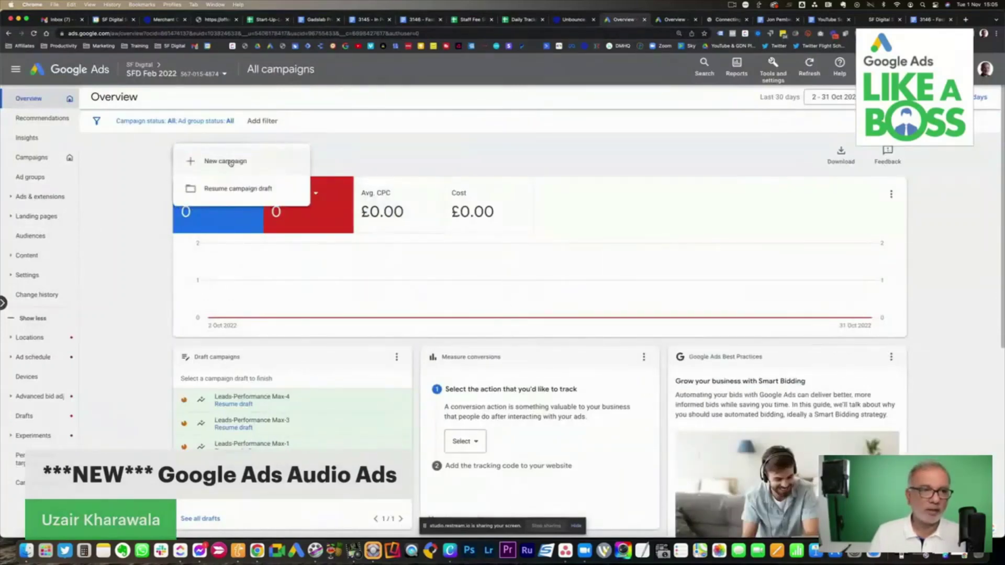
pyautogui.click(231, 162)
pyautogui.click(513, 244)
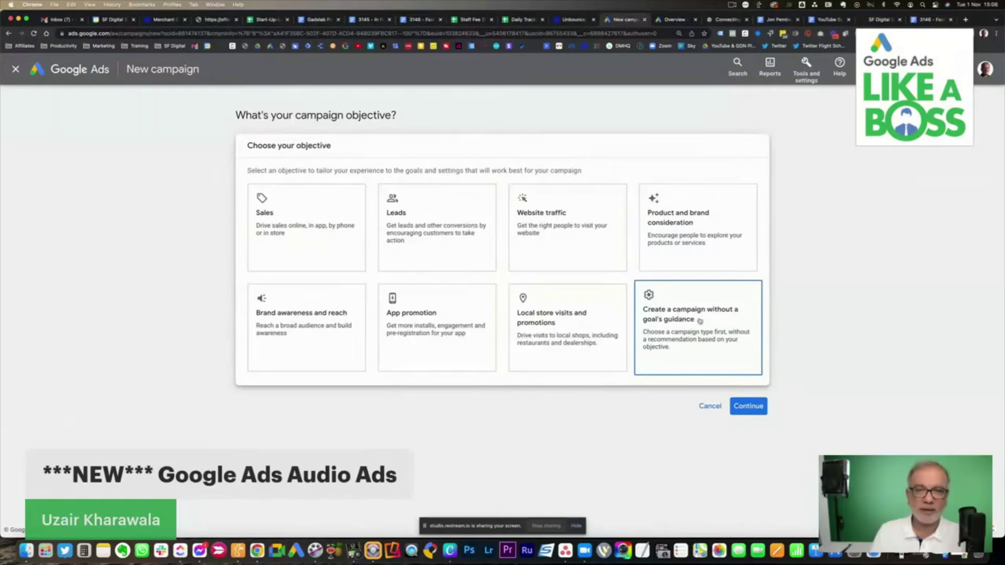
pyautogui.click(691, 313)
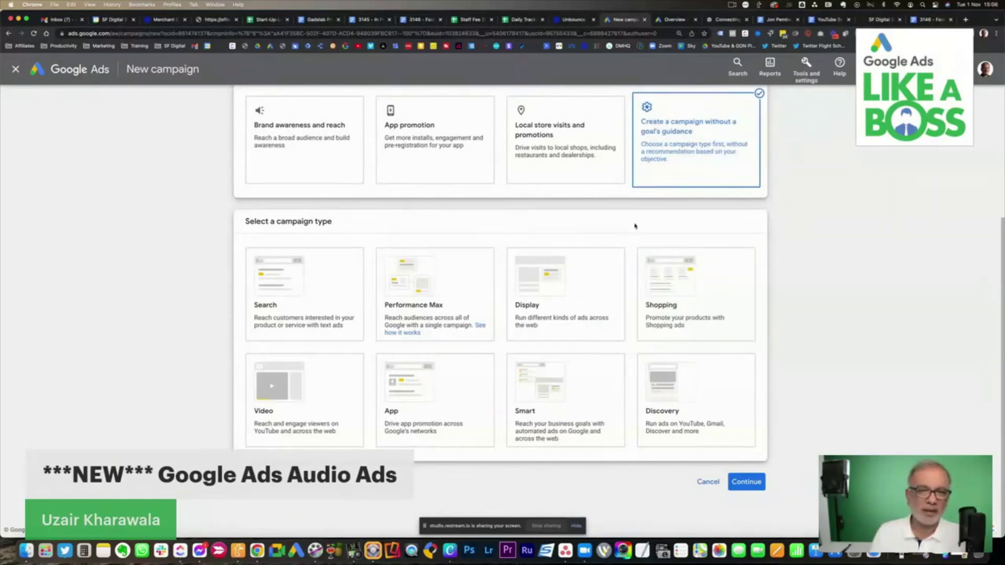
pyautogui.click(276, 405)
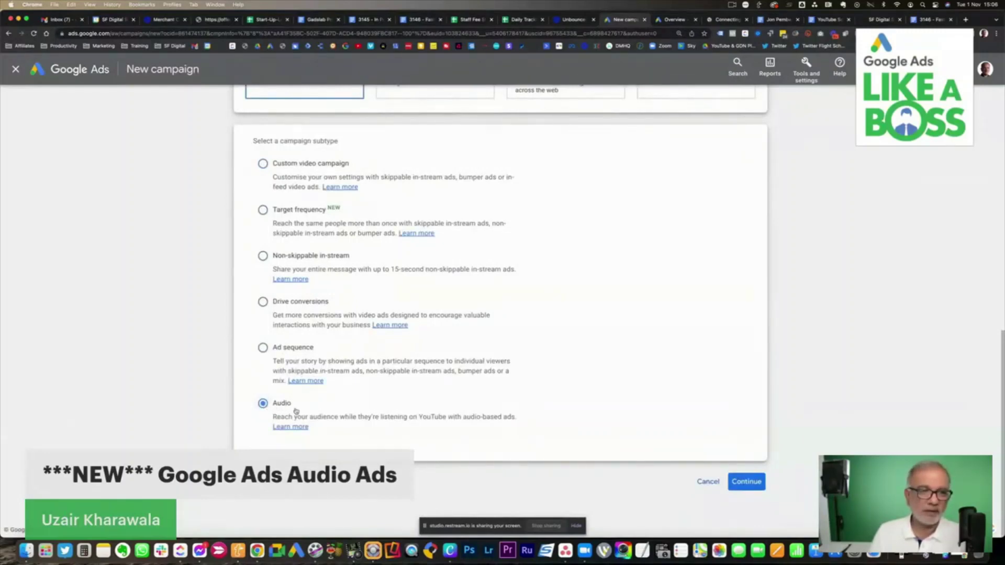
pyautogui.click(749, 482)
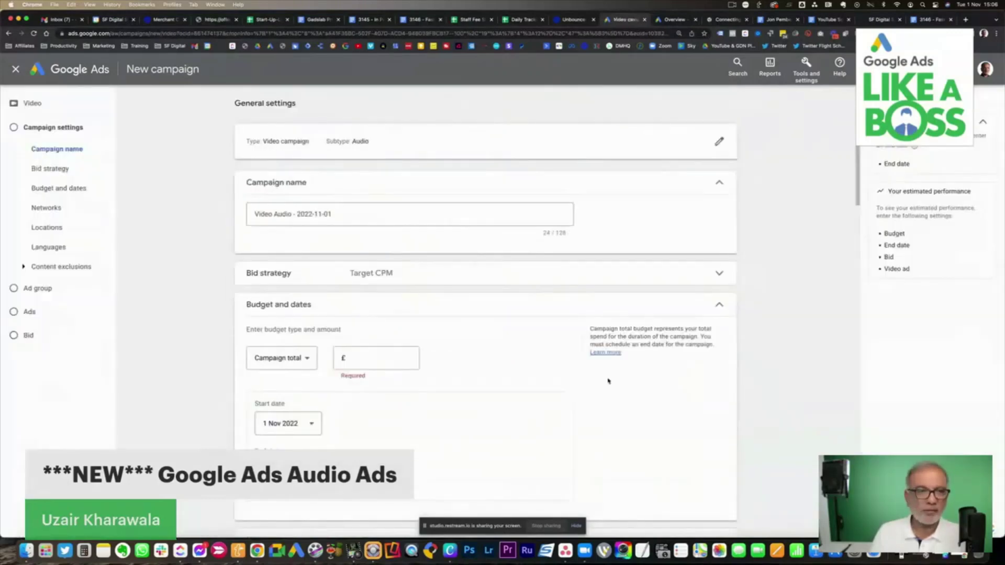
# Step: Check the bid strategy details and set the campaign total budget to £1.00
pyautogui.click(357, 275)
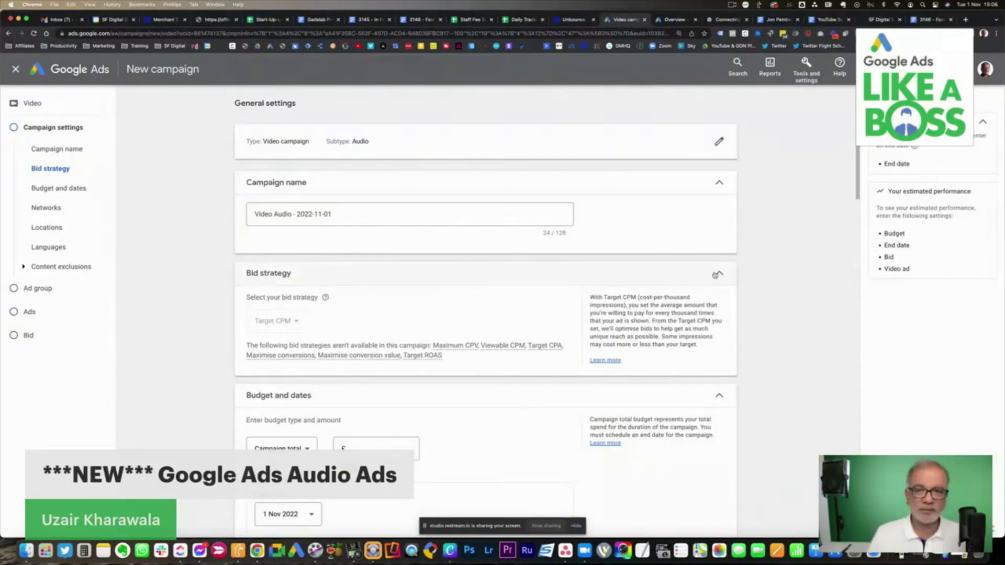
pyautogui.click(716, 274)
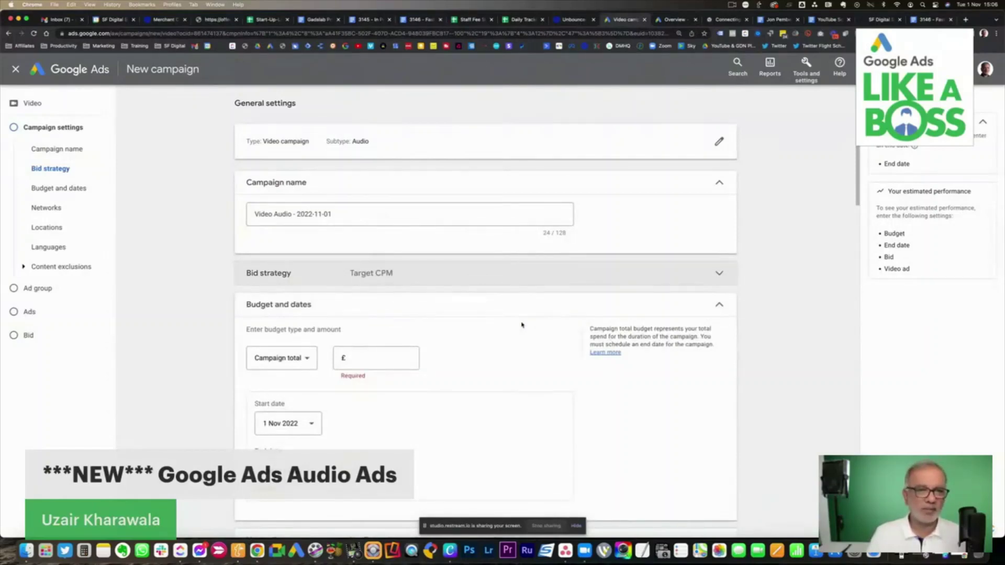
pyautogui.scroll(-5, 521, 325)
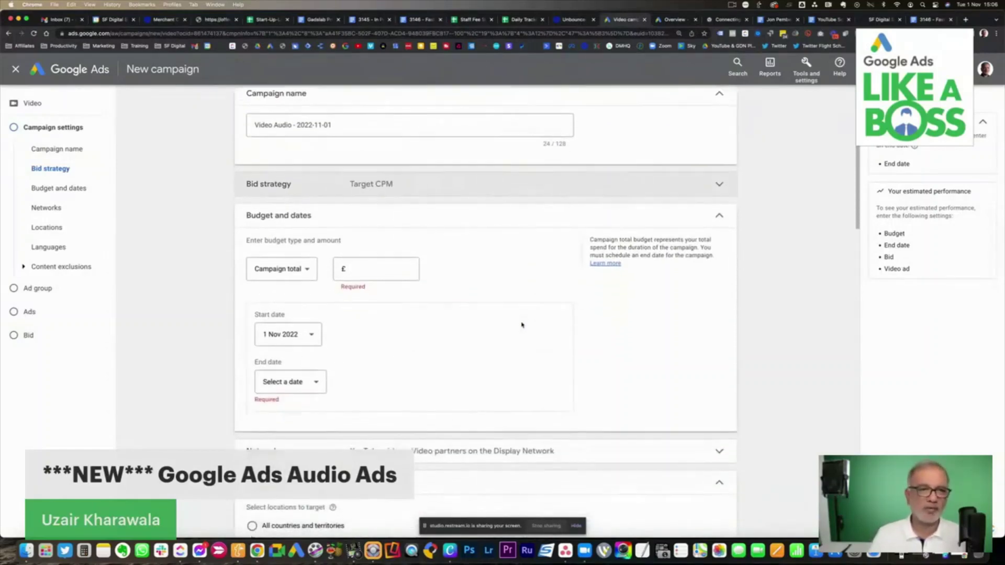
pyautogui.scroll(-2, 522, 325)
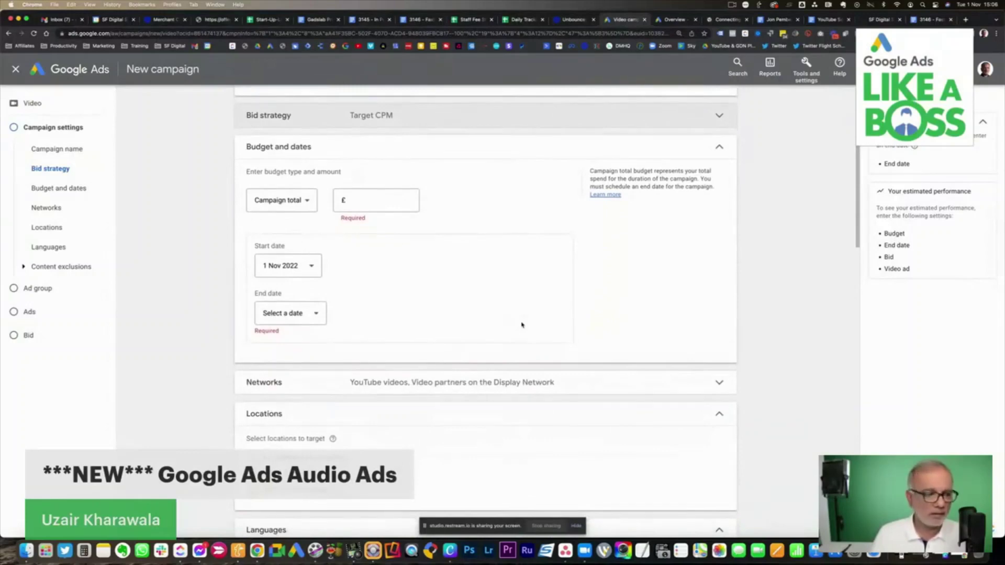
pyautogui.scroll(-1, 522, 325)
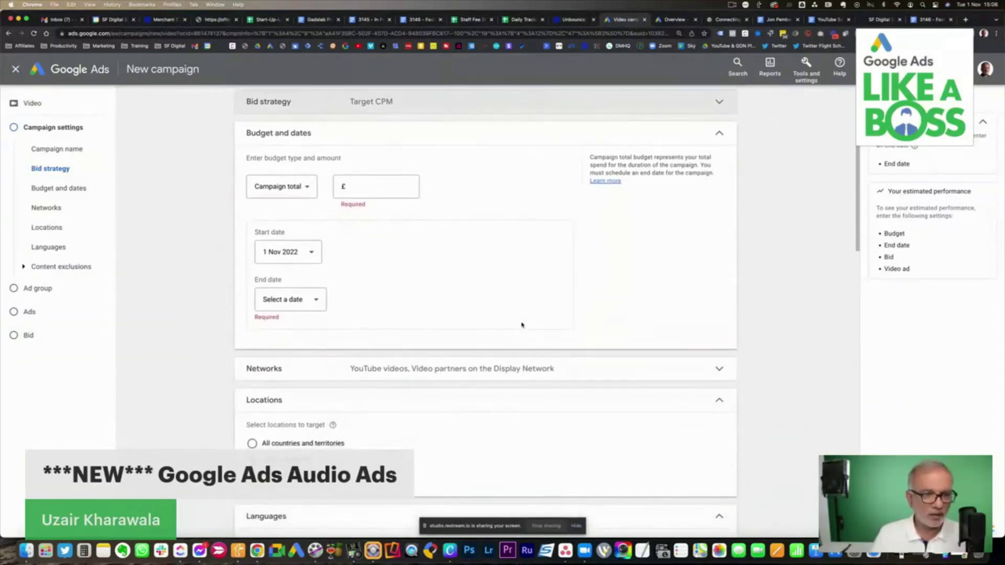
pyautogui.click(375, 193)
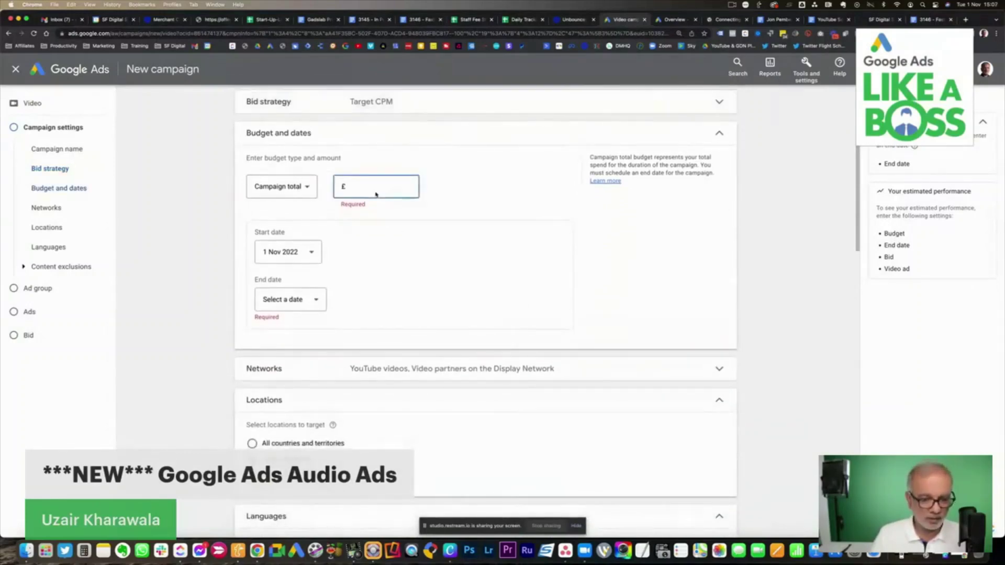
pyautogui.write('100')
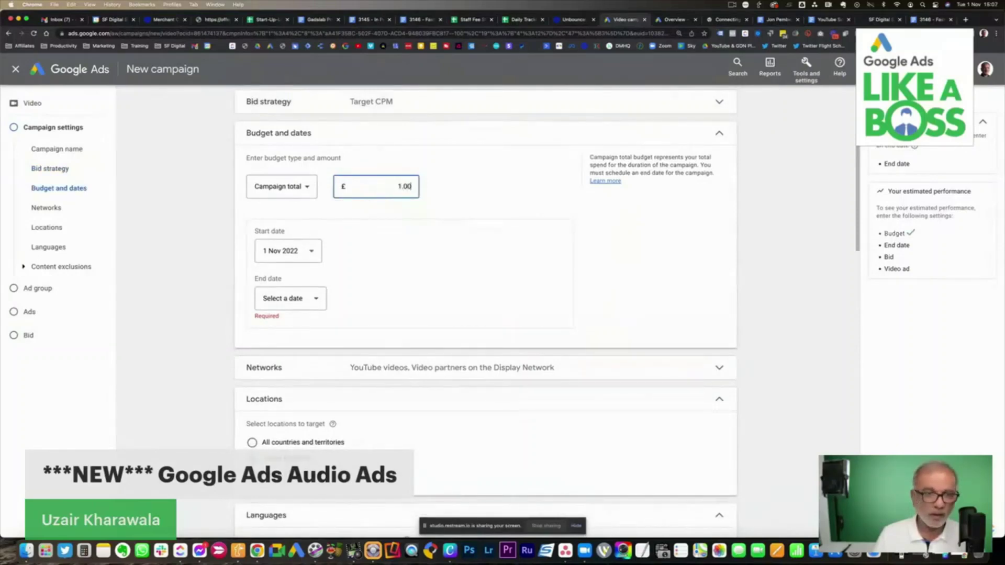
pyautogui.click(348, 262)
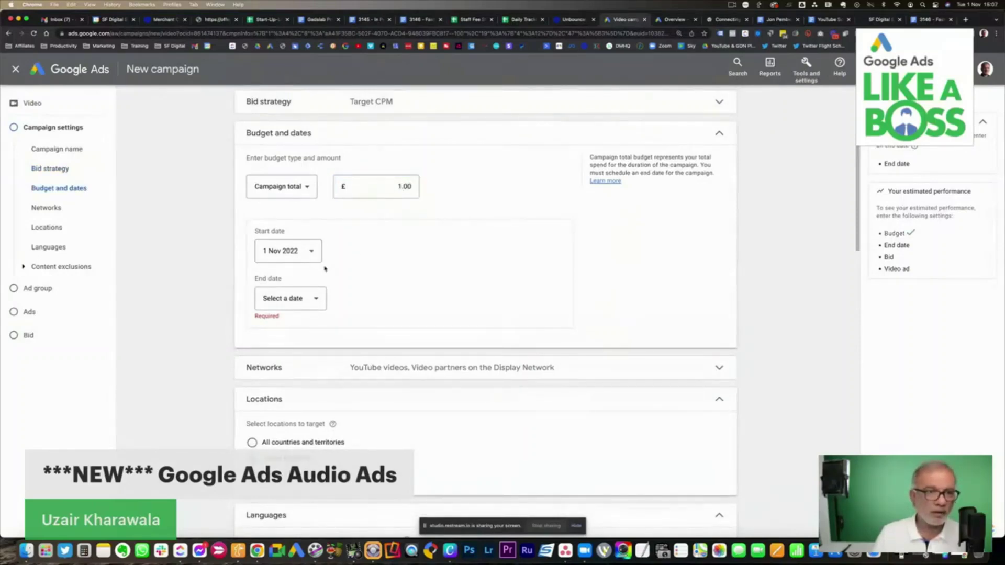
# Step: Exclude video partners on the Display Network from the campaign's networks
pyautogui.scroll(-5, 324, 283)
pyautogui.click(425, 249)
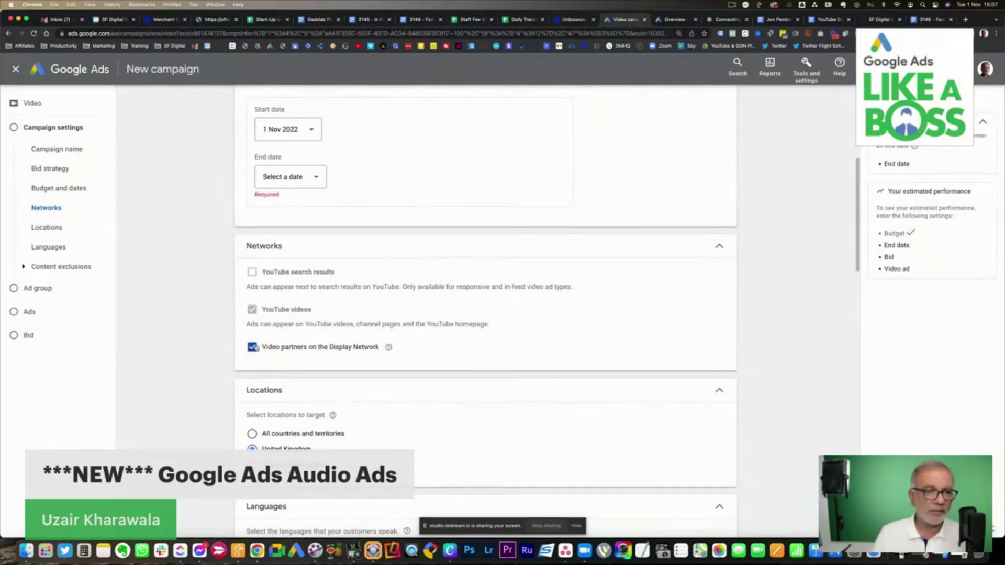
pyautogui.click(253, 347)
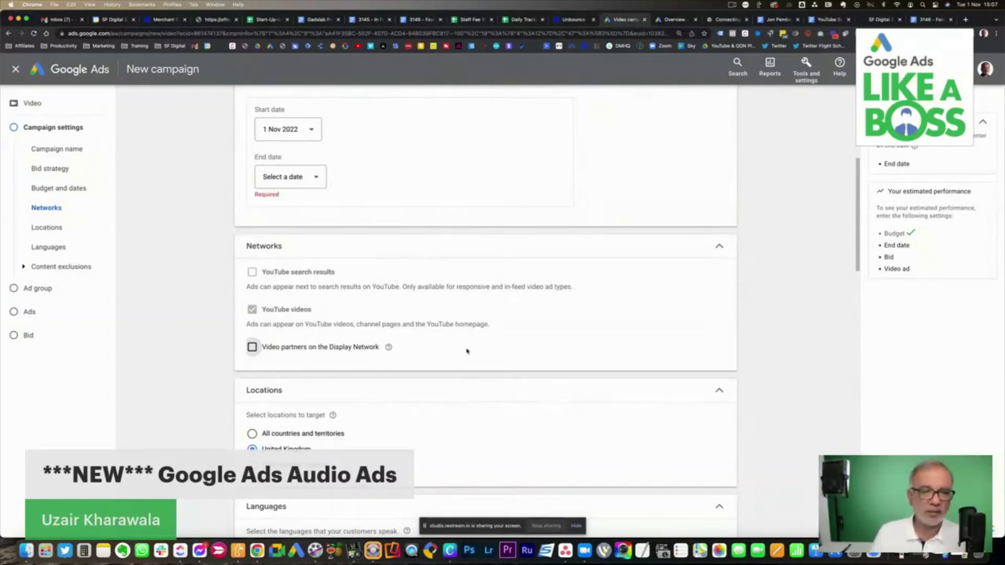
# Step: Review the campaign's location, language and content exclusion settings, and expand the additional settings to see devices, frequency capping and ad schedule
pyautogui.scroll(-5, 467, 350)
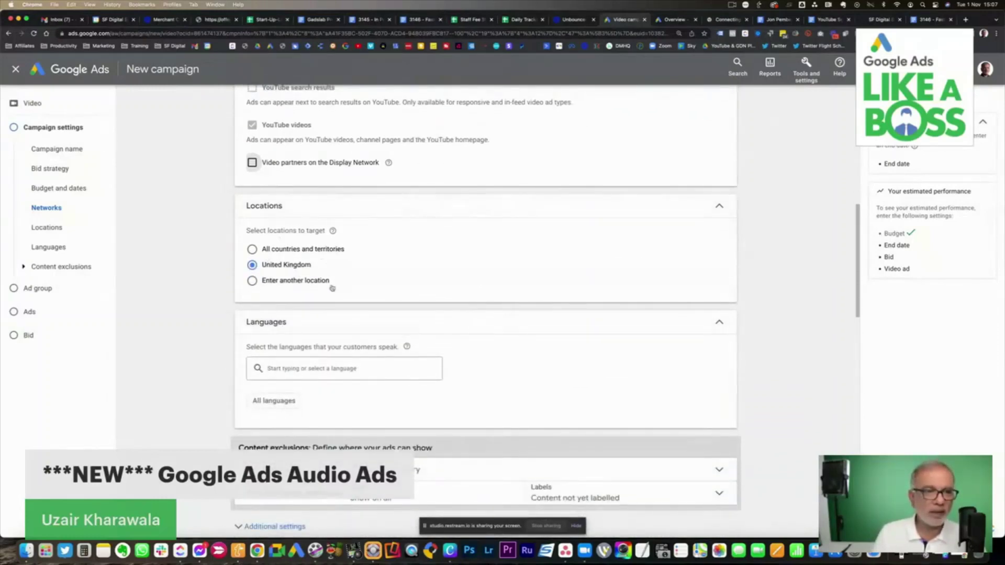
pyautogui.scroll(-5, 336, 314)
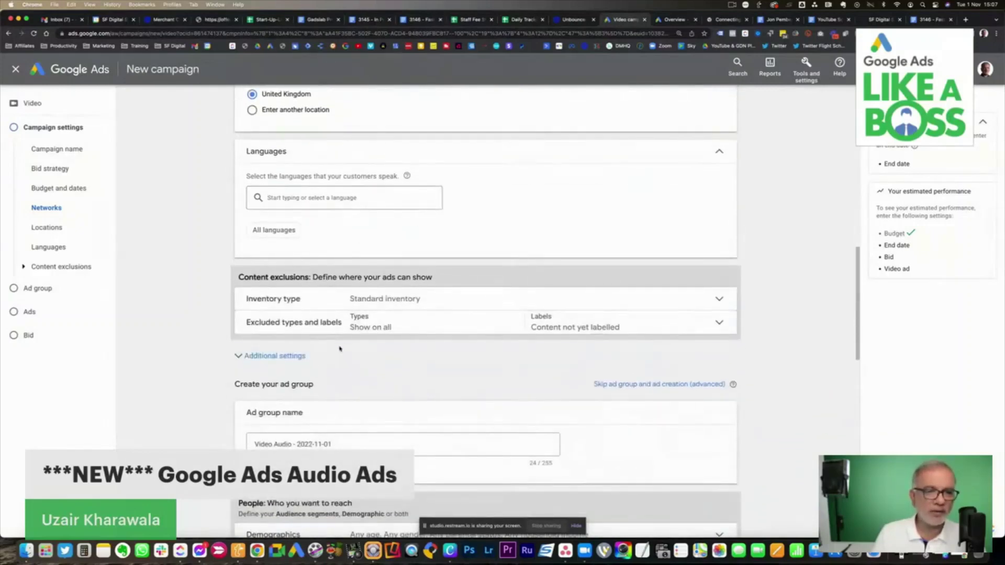
pyautogui.scroll(-2, 262, 324)
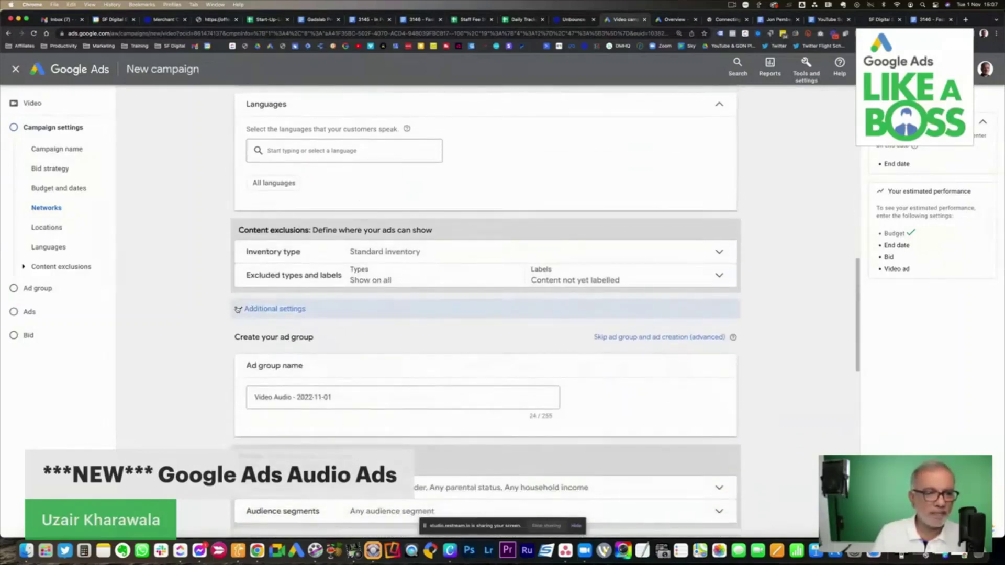
pyautogui.click(238, 310)
pyautogui.scroll(-3, 382, 331)
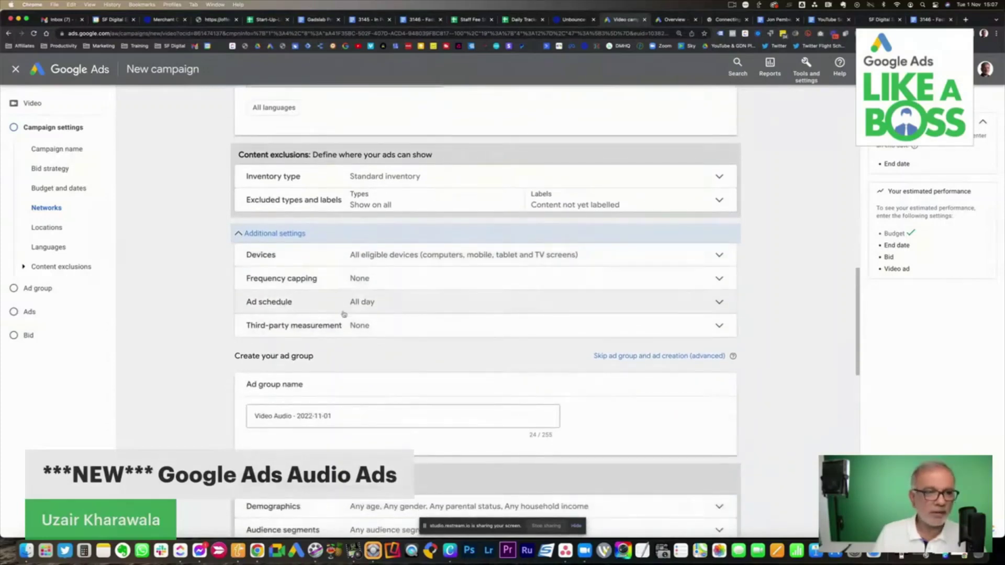
pyautogui.scroll(-3, 314, 340)
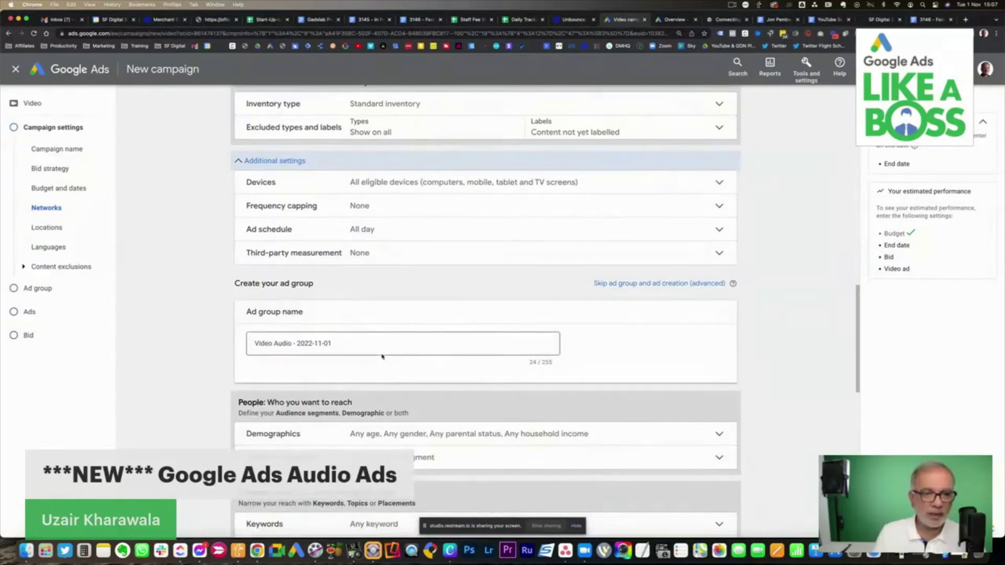
# Step: Expand the ad group's demographic targeting and look over the gender, age, parental status and household income options
pyautogui.scroll(-4, 383, 357)
pyautogui.click(348, 333)
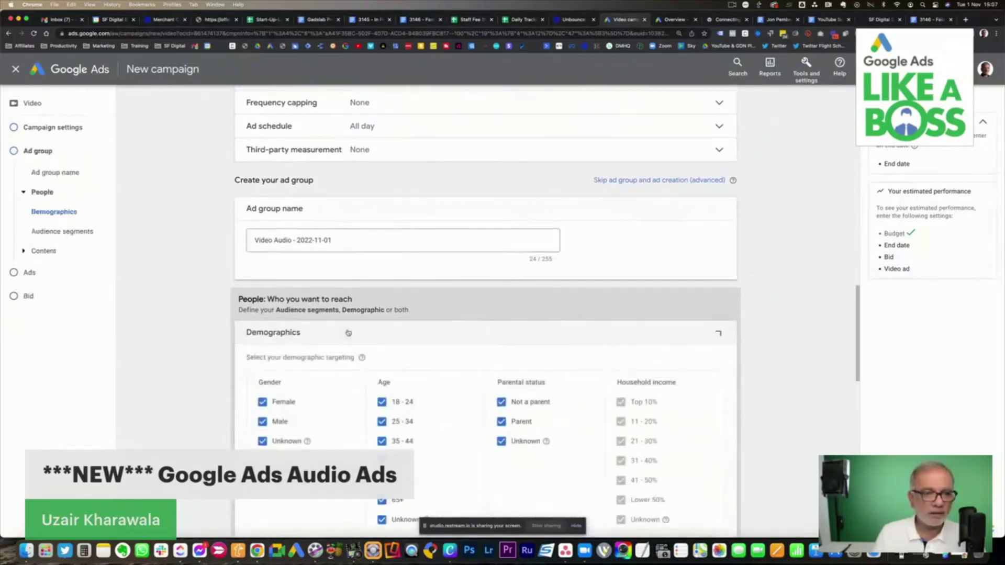
pyautogui.scroll(-5, 348, 333)
pyautogui.scroll(-1, 348, 333)
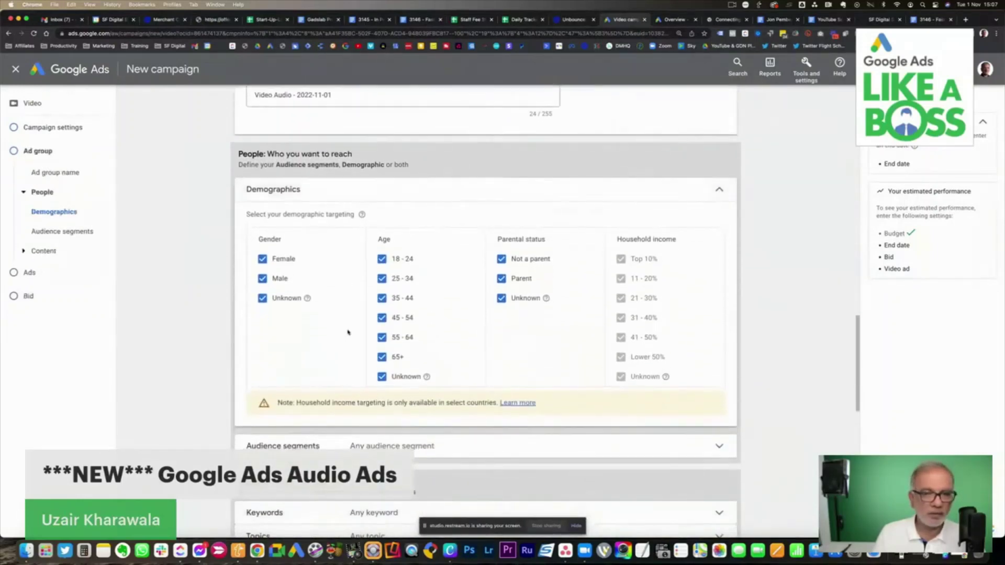
# Step: Target the in-market Sports & Fitness audience segment in the ad group and check the audience expansion option
pyautogui.scroll(-4, 348, 333)
pyautogui.click(339, 346)
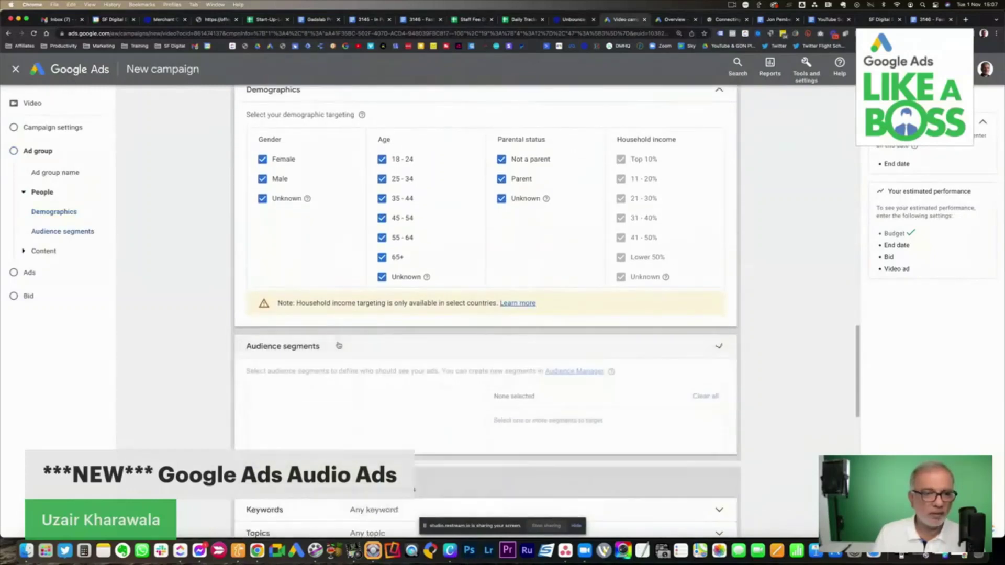
pyautogui.scroll(-6, 339, 346)
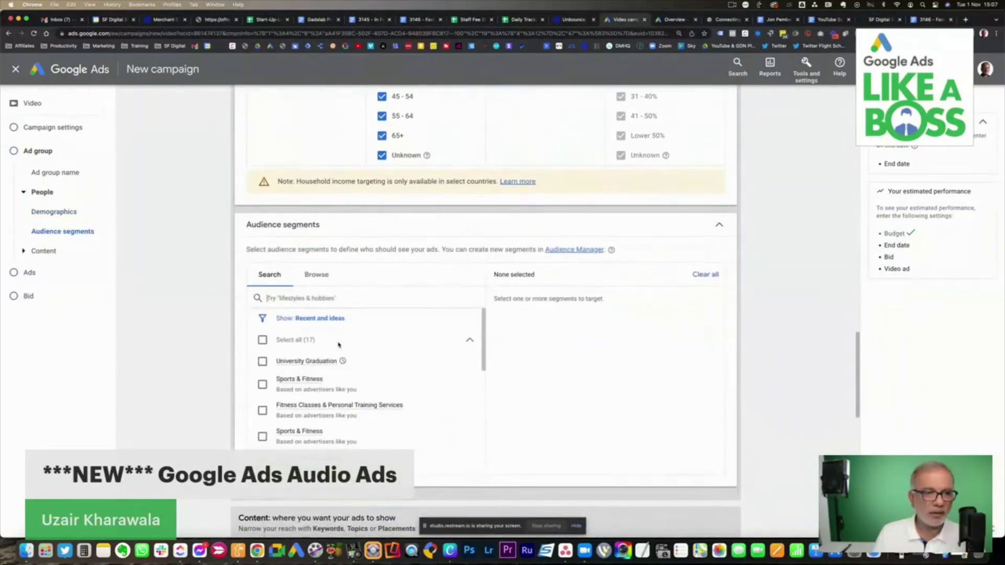
pyautogui.scroll(1, 339, 345)
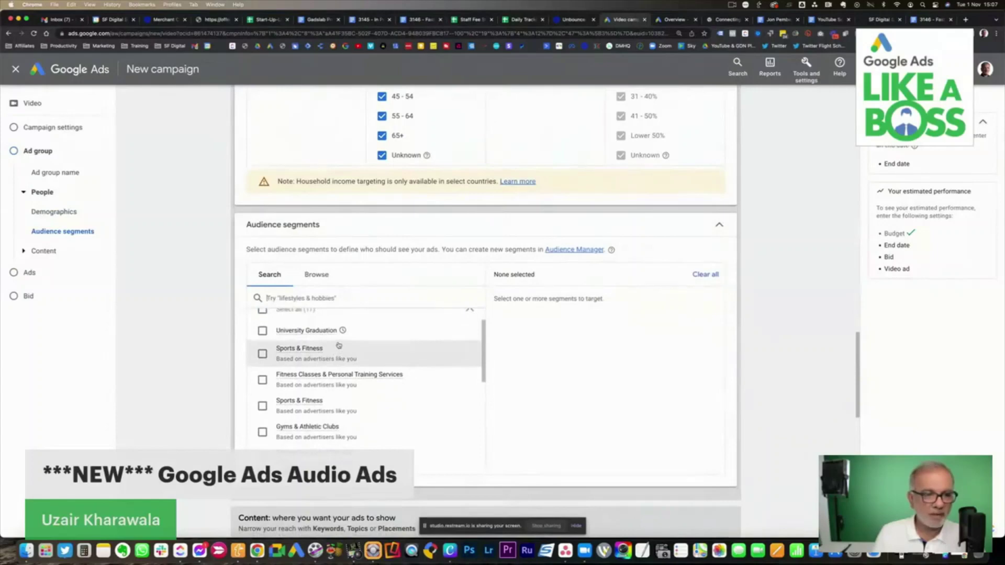
pyautogui.click(262, 357)
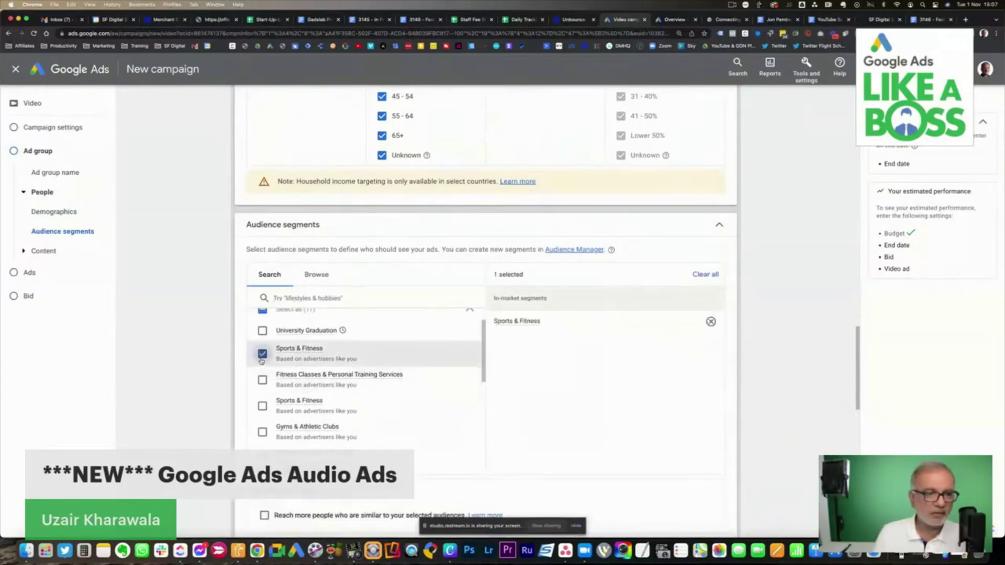
pyautogui.scroll(-3, 533, 388)
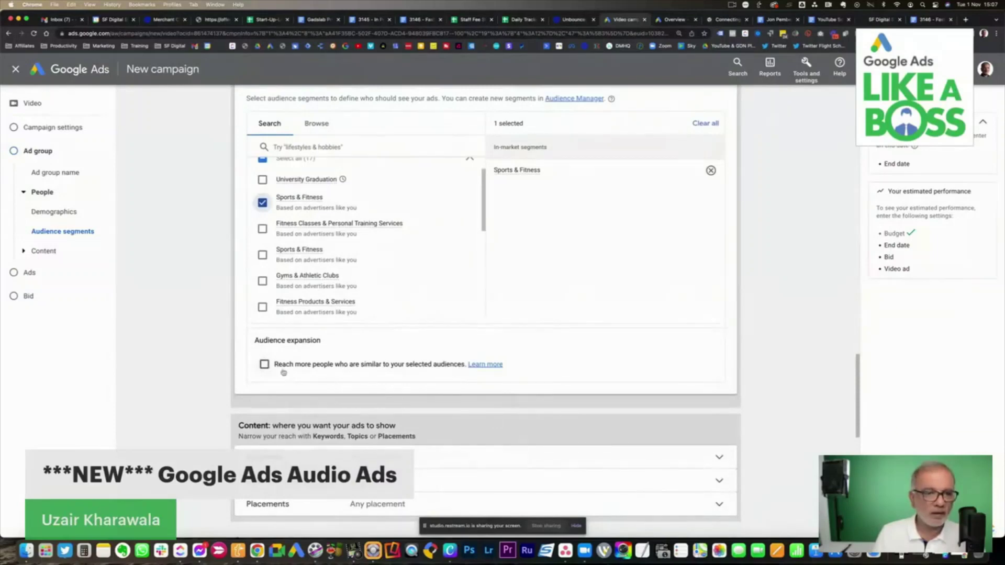
# Step: Examine the ad group's content targeting options for keywords, topics and placements
pyautogui.scroll(-2, 380, 377)
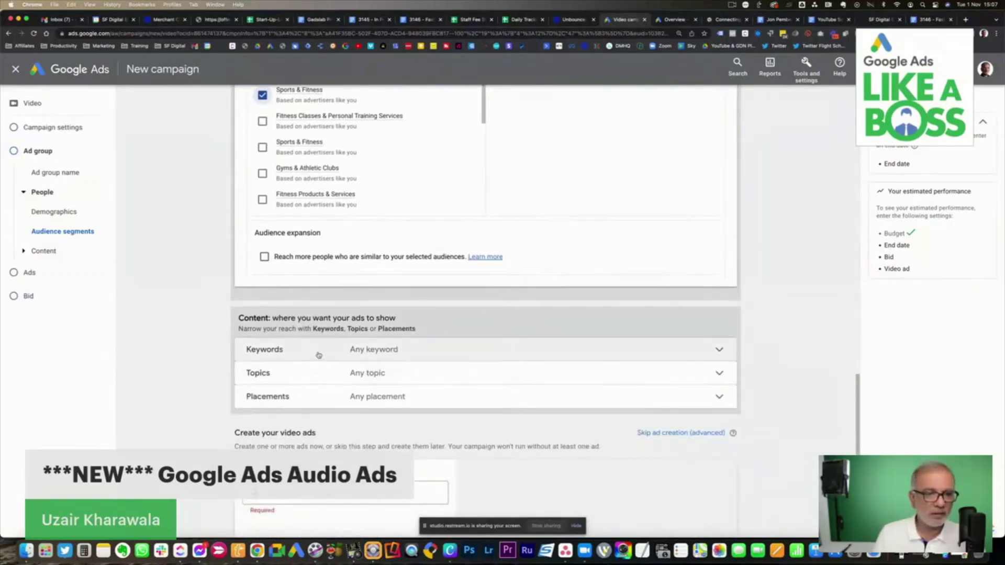
pyautogui.click(319, 356)
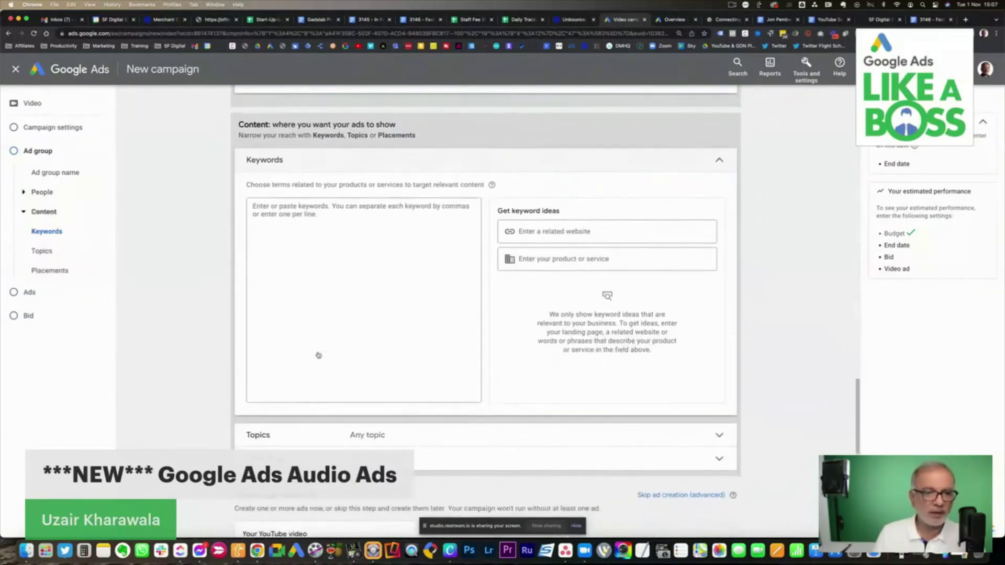
pyautogui.scroll(-2, 318, 355)
pyautogui.click(335, 335)
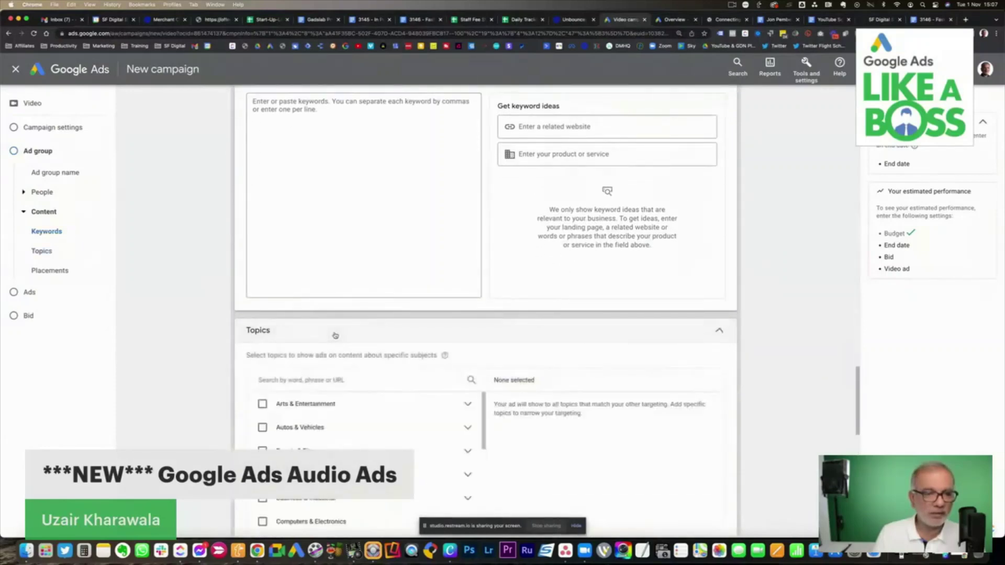
pyautogui.scroll(-4, 335, 335)
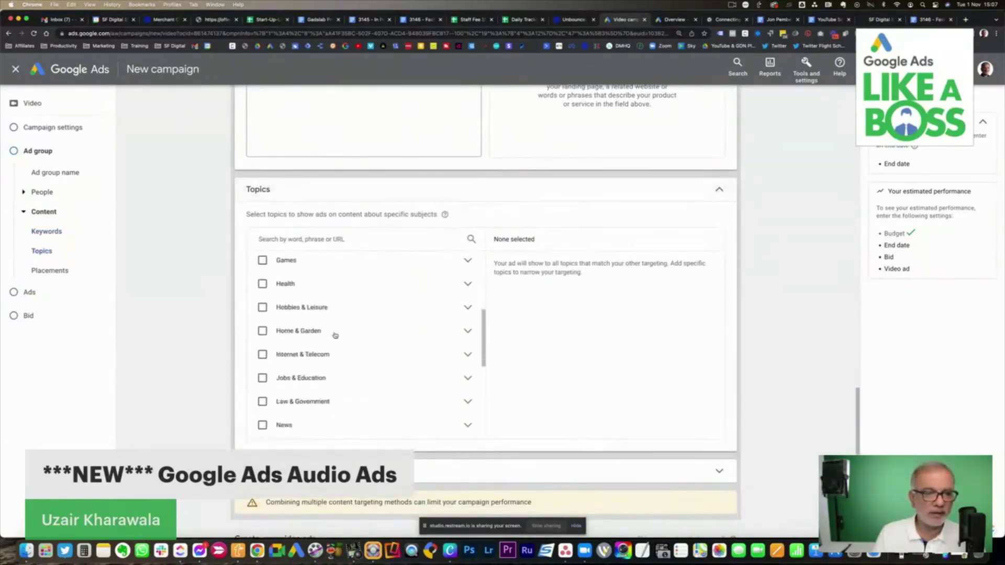
pyautogui.scroll(-2, 343, 336)
pyautogui.scroll(-3, 579, 343)
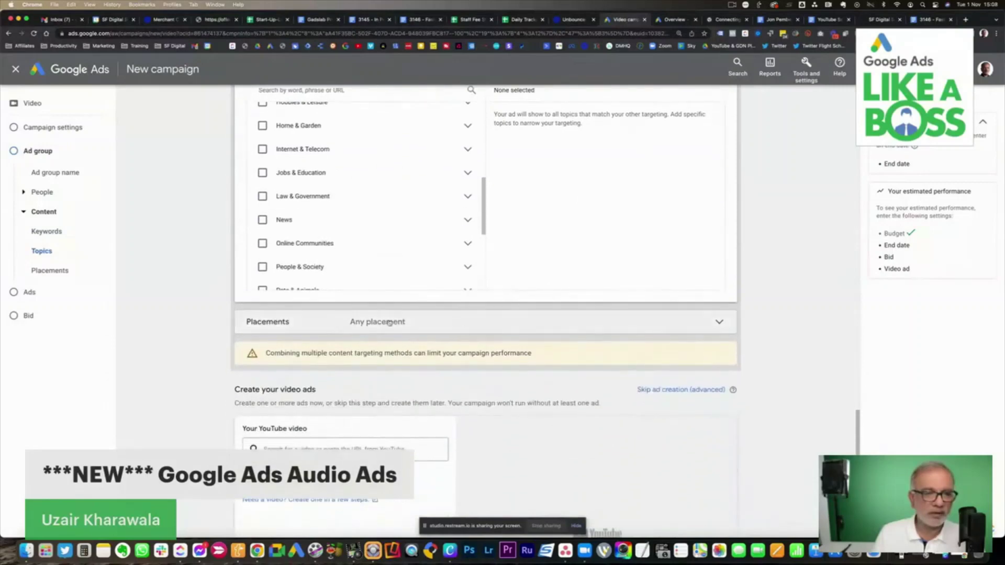
pyautogui.click(369, 323)
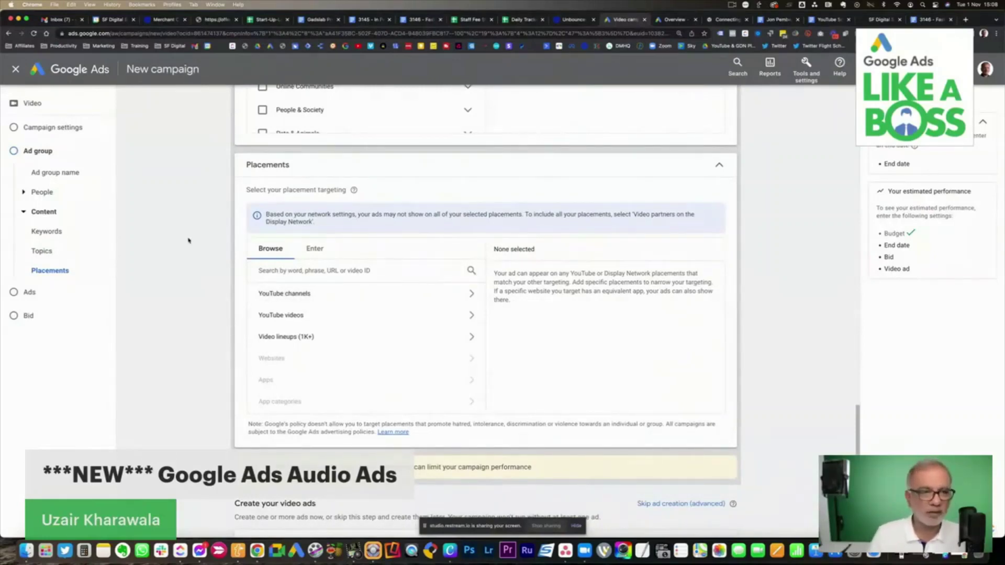
# Step: Start creating a new video for the ad from the video ad creation section
pyautogui.scroll(-3, 189, 241)
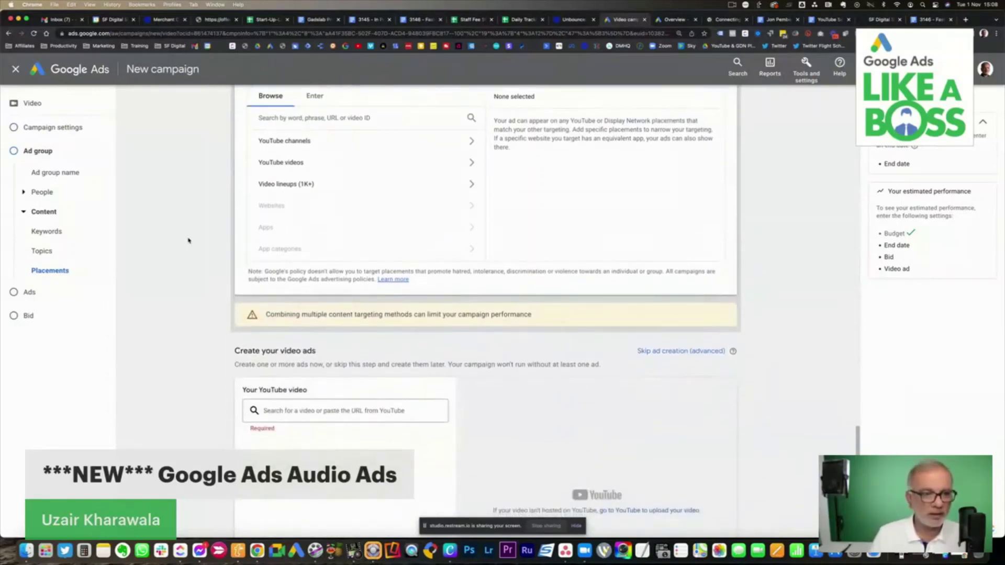
pyautogui.scroll(-2, 188, 241)
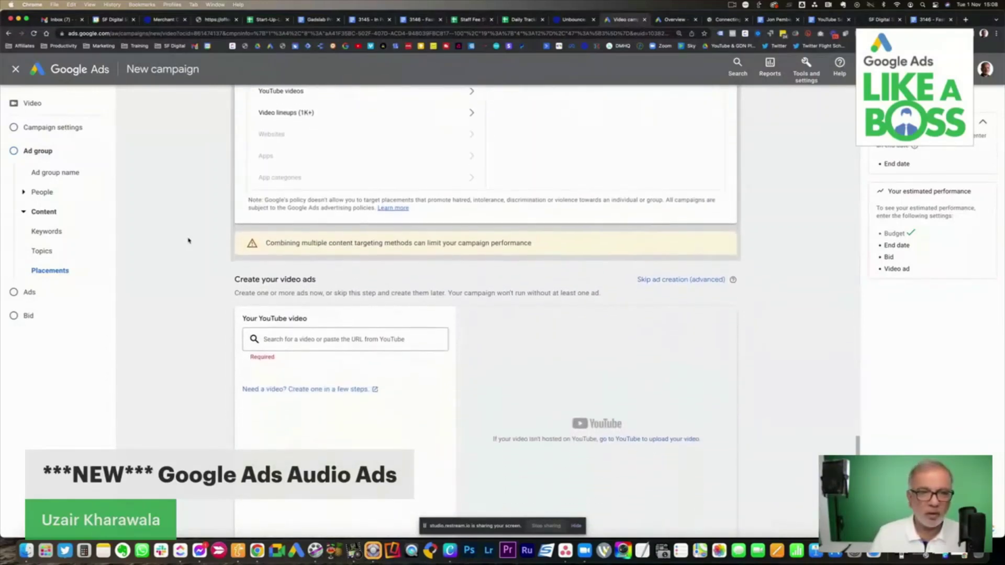
pyautogui.scroll(-2, 189, 241)
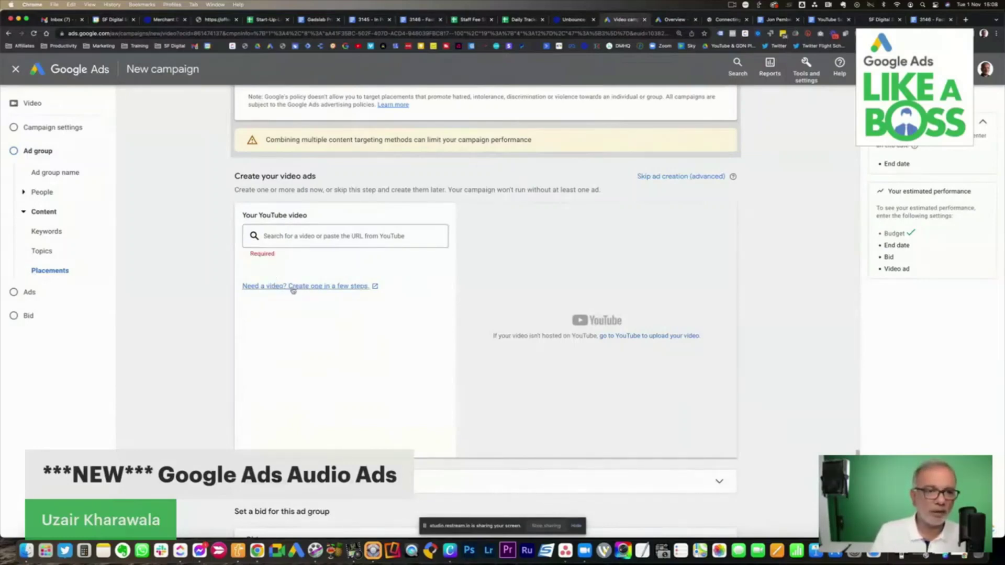
pyautogui.click(328, 290)
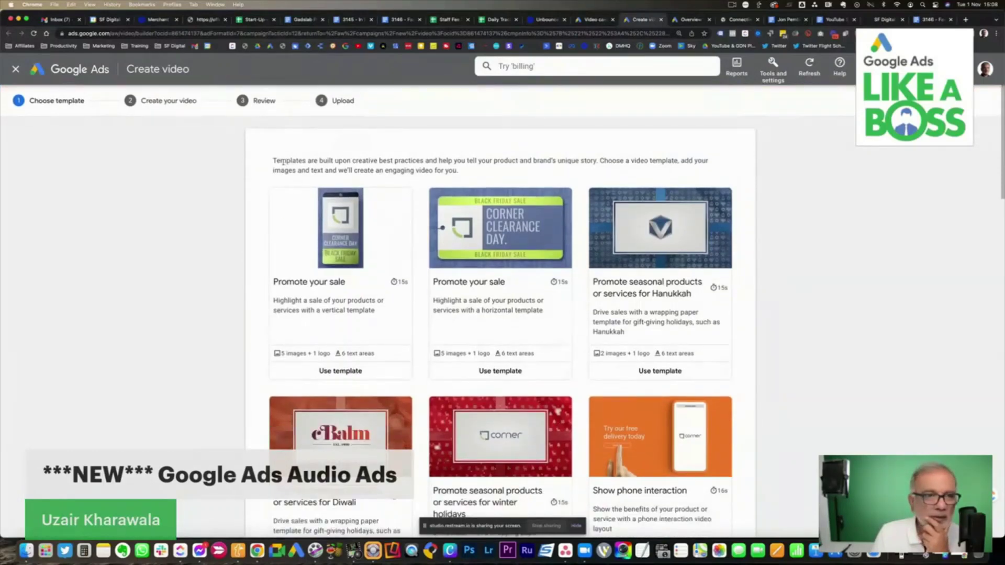
# Step: Read the introduction to the video templates and look through the whole range of available templates
pyautogui.moveTo(313, 163); pyautogui.dragTo(497, 171)
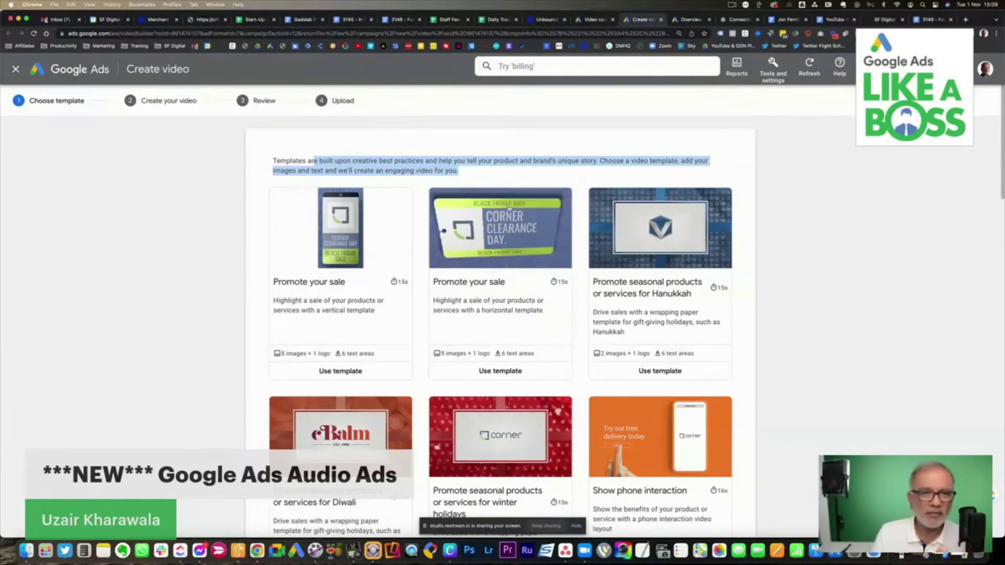
pyautogui.scroll(-1, 489, 237)
pyautogui.scroll(-3, 488, 237)
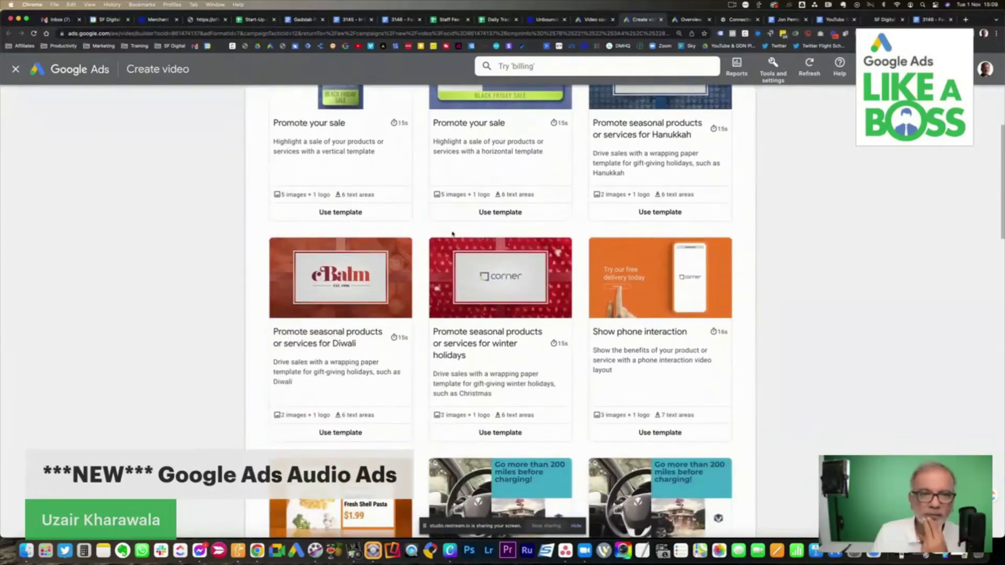
pyautogui.scroll(-3, 452, 234)
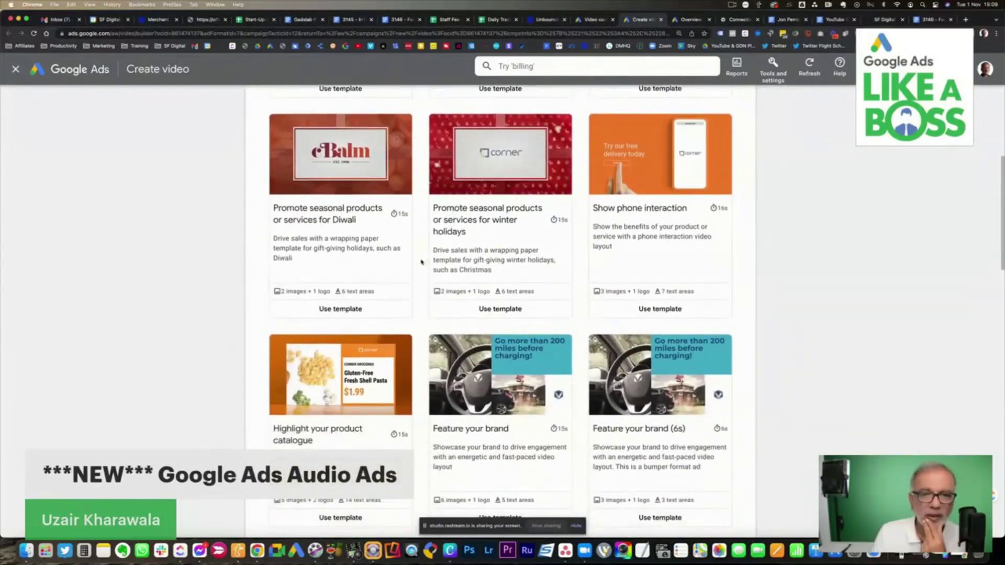
pyautogui.scroll(-5, 421, 261)
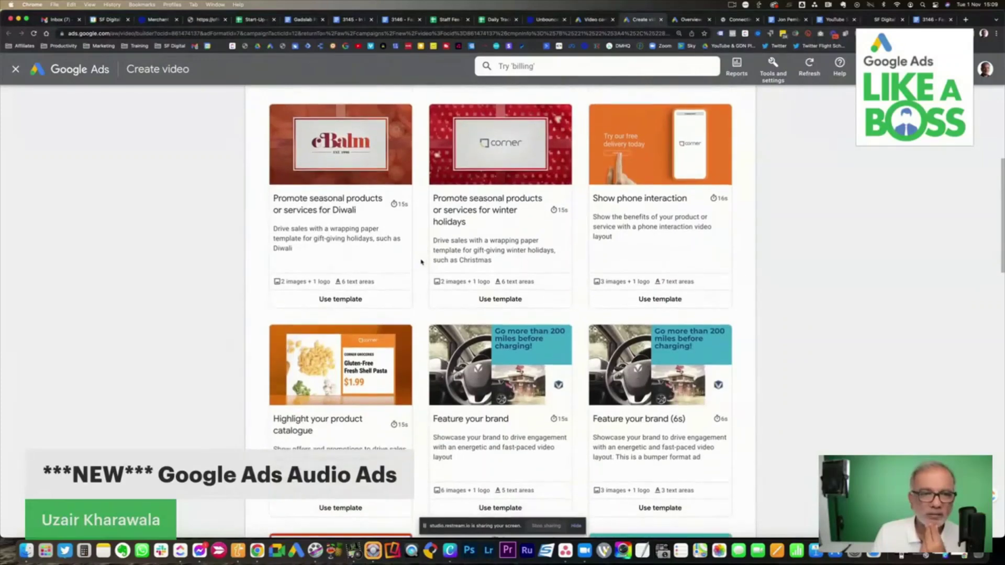
pyautogui.scroll(-8, 422, 261)
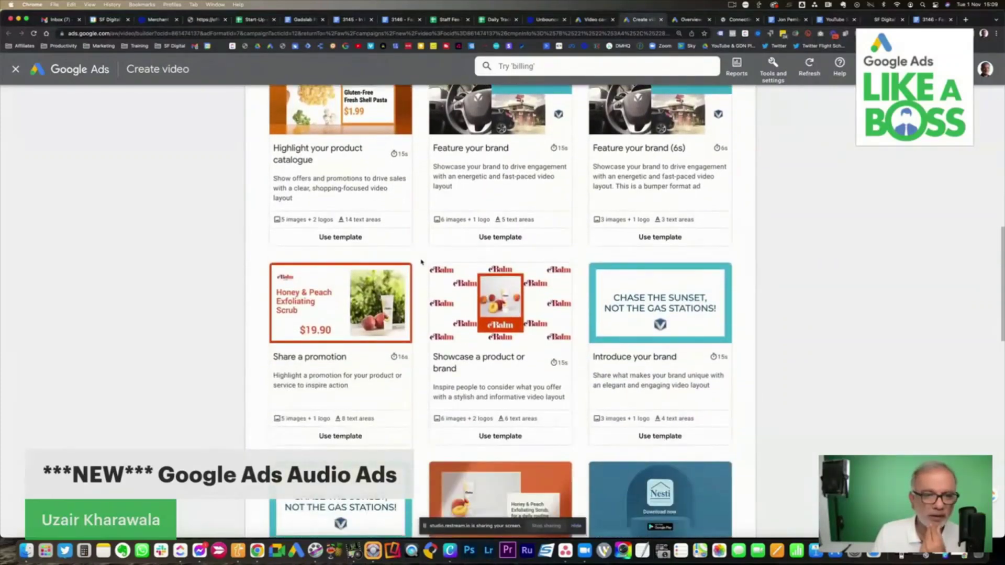
pyautogui.scroll(-15, 421, 262)
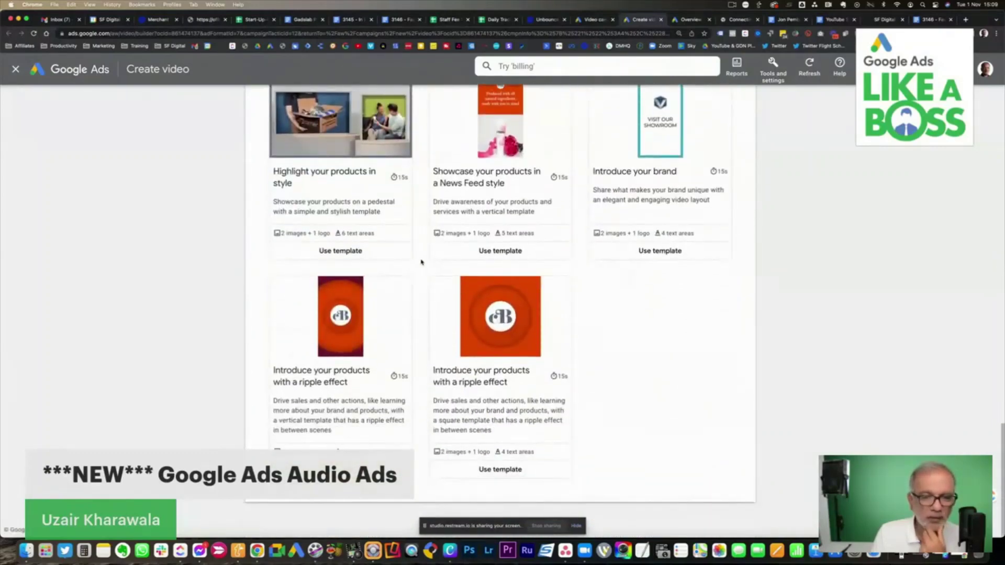
pyautogui.scroll(10, 422, 262)
pyautogui.scroll(12, 421, 262)
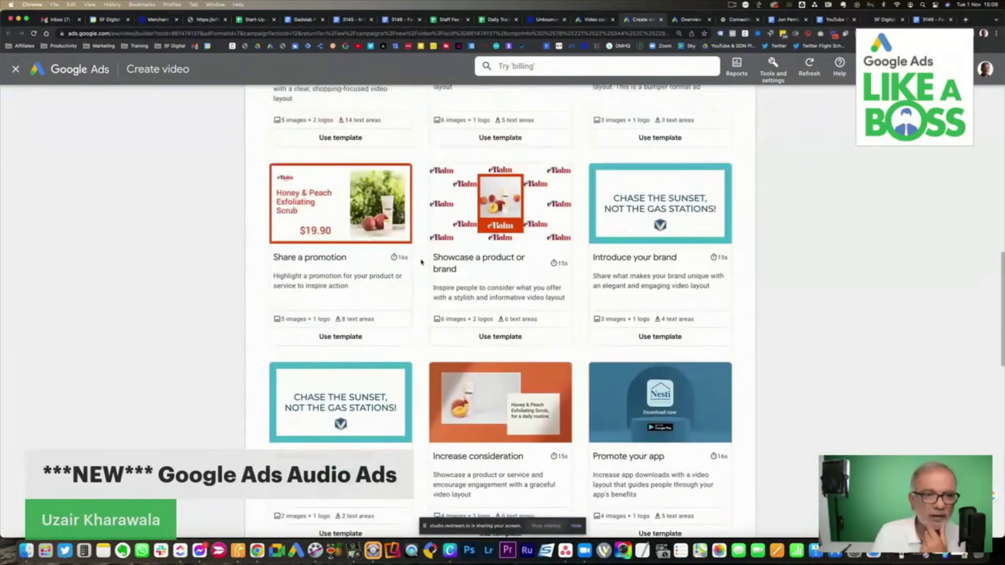
pyautogui.scroll(4, 421, 262)
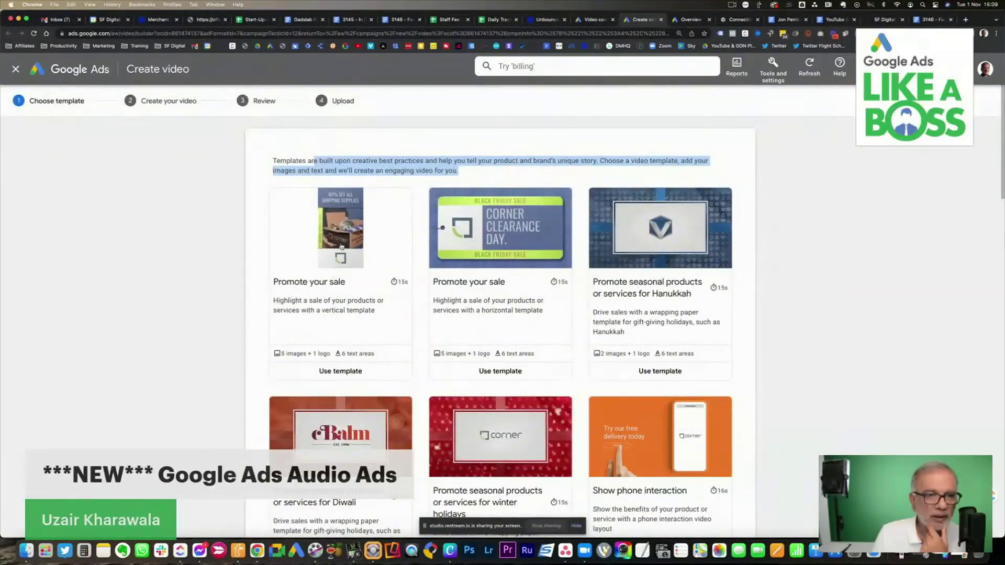
# Step: Preview the vertical Promote your sale template's sample video and use that template for the new video
pyautogui.click(341, 247)
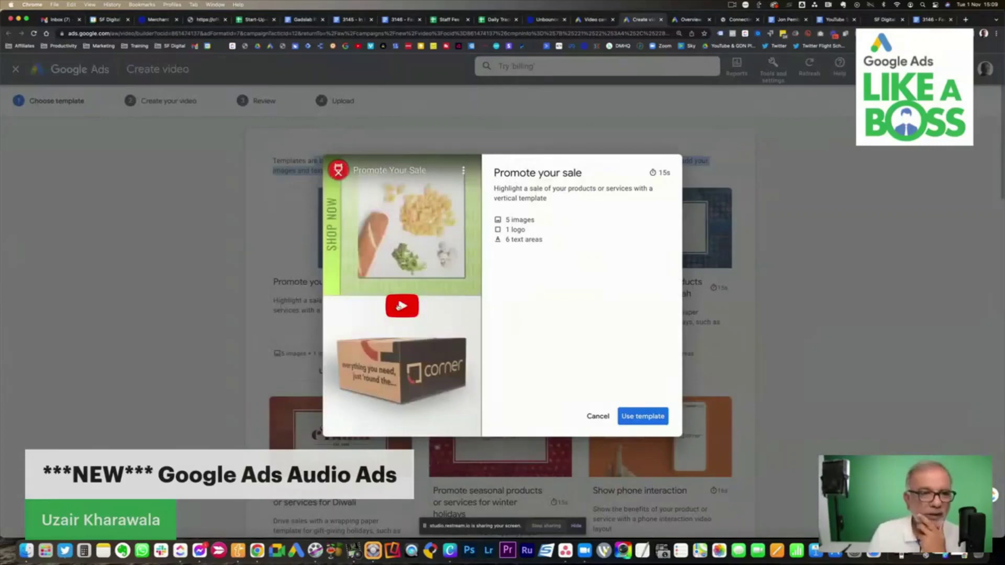
pyautogui.click(401, 307)
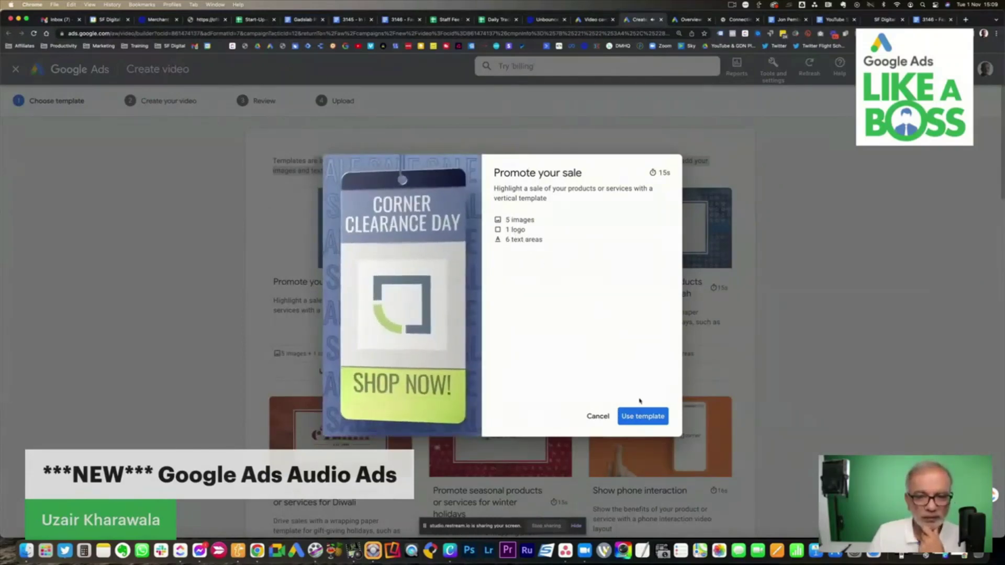
pyautogui.click(639, 416)
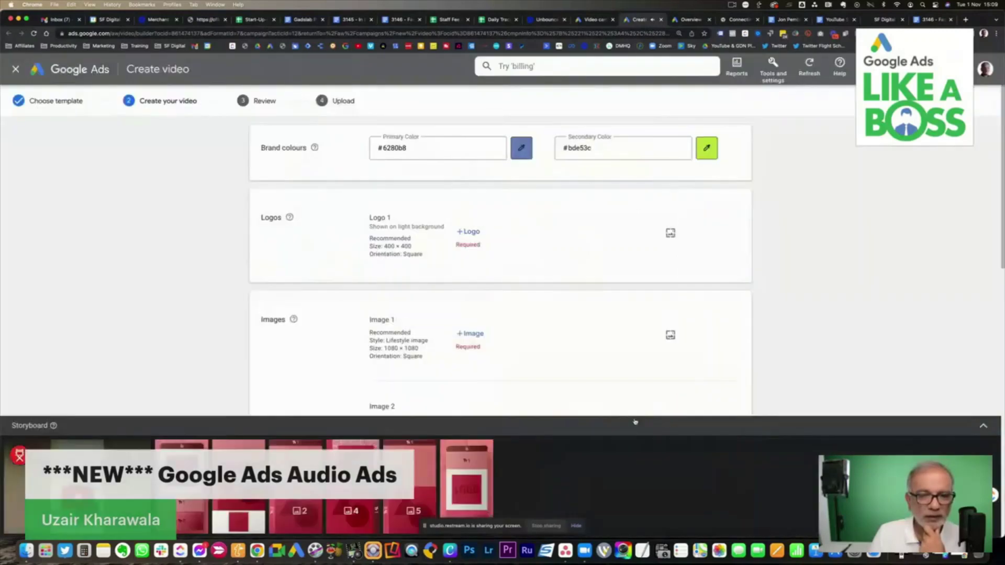
# Step: Check the asset library's images available for Logo 1 and close it without choosing one
pyautogui.click(467, 231)
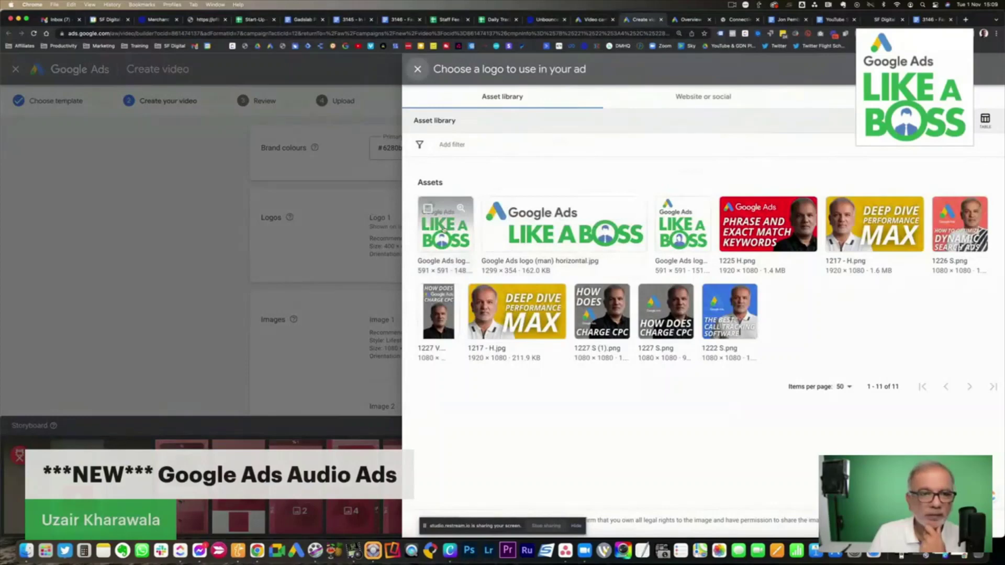
pyautogui.click(418, 70)
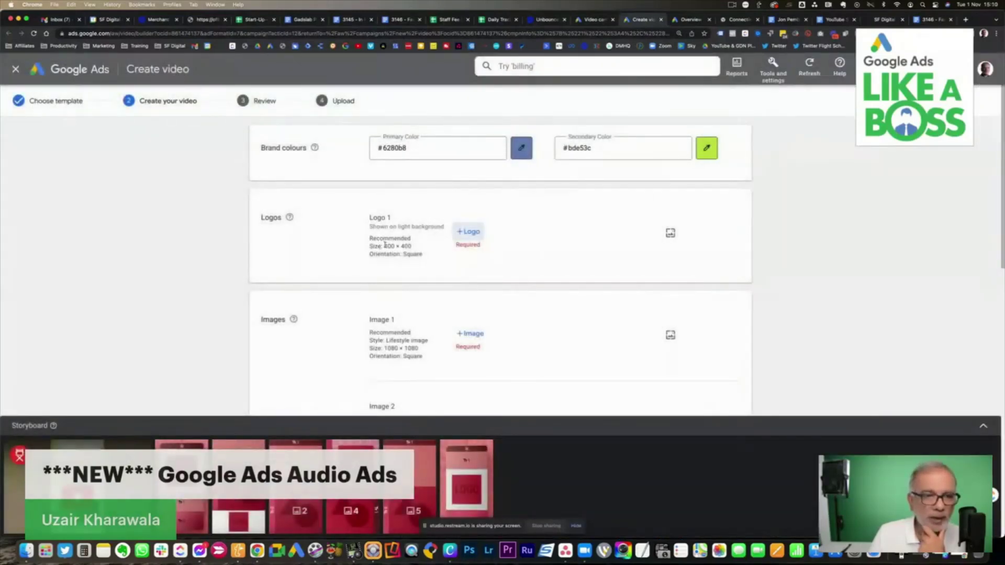
# Step: Use Google Ads logo (man) Square.jpg from the asset library as Logo 1 of the video
pyautogui.click(474, 237)
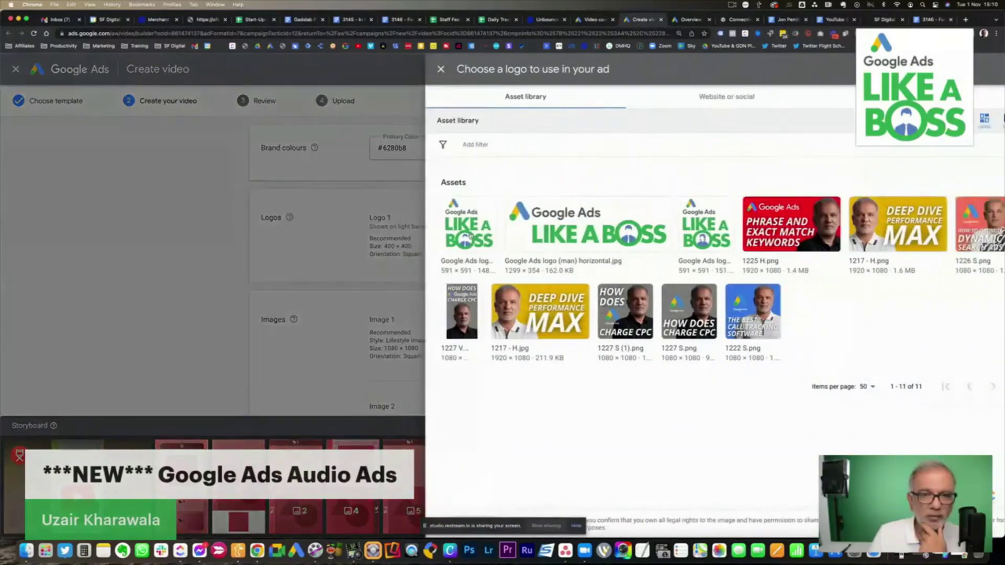
pyautogui.click(461, 239)
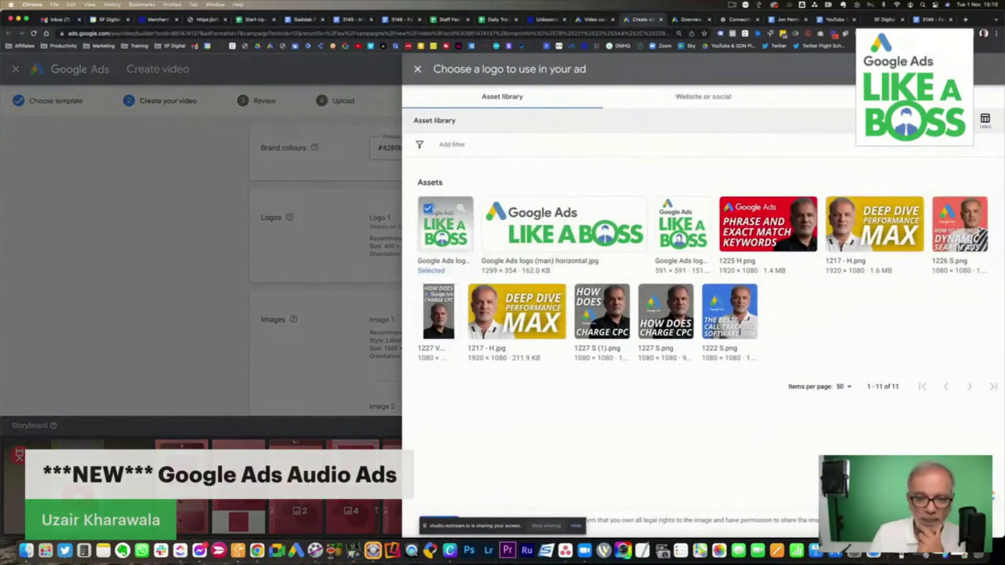
pyautogui.click(577, 526)
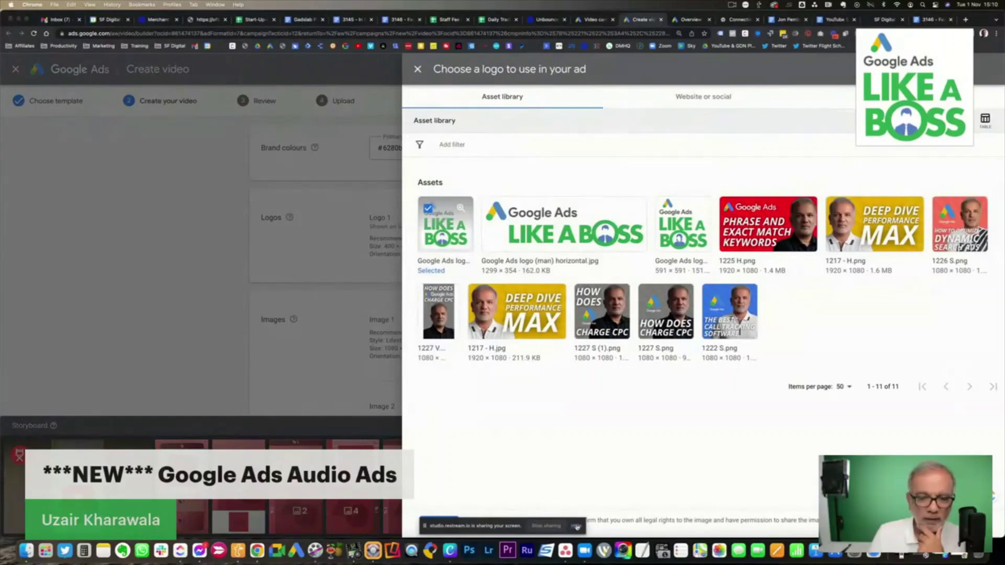
pyautogui.click(576, 527)
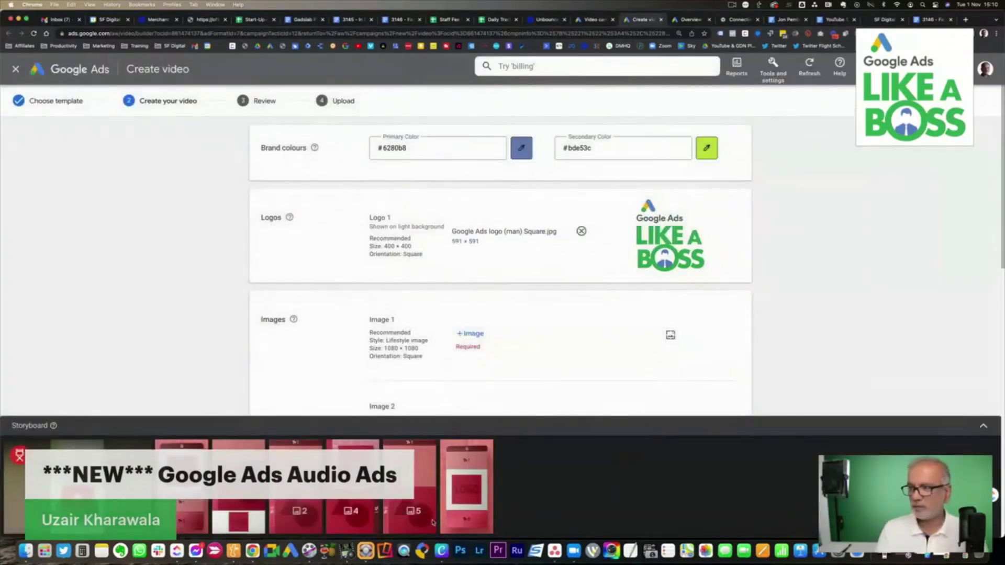
pyautogui.moveTo(448, 515)
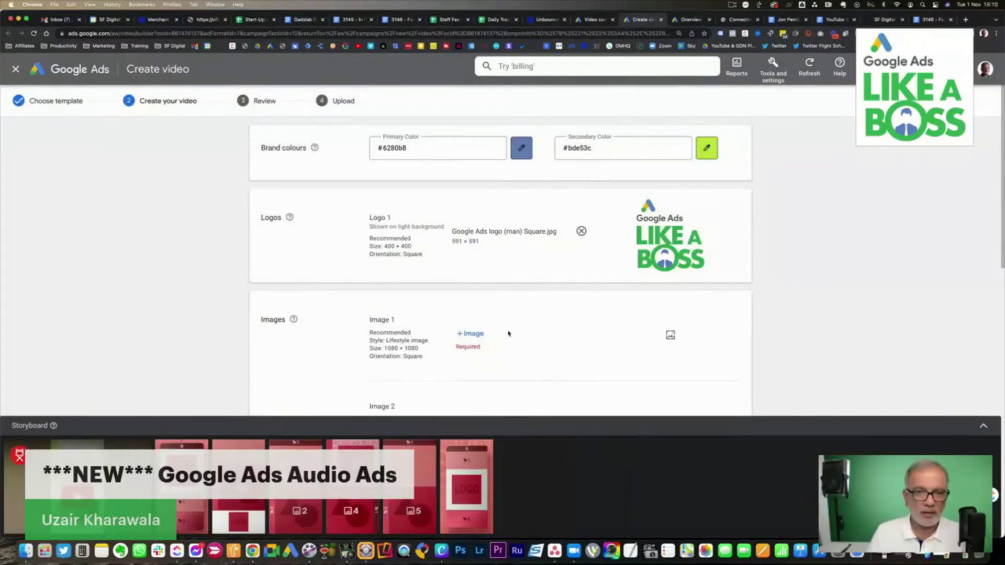
# Step: Set the video's Image 1 to the square 1222 S.png from the asset library
pyautogui.scroll(-2, 508, 333)
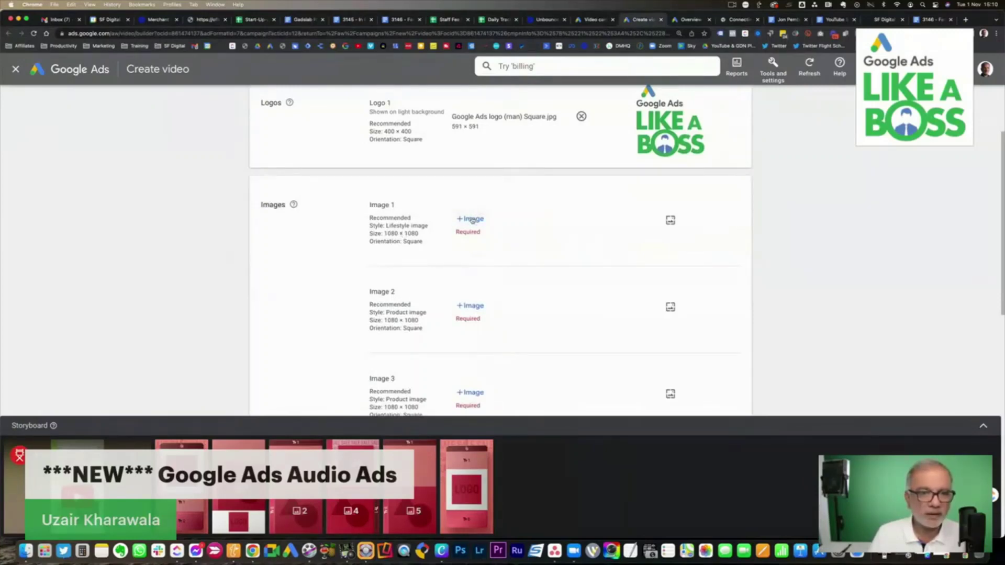
pyautogui.click(472, 220)
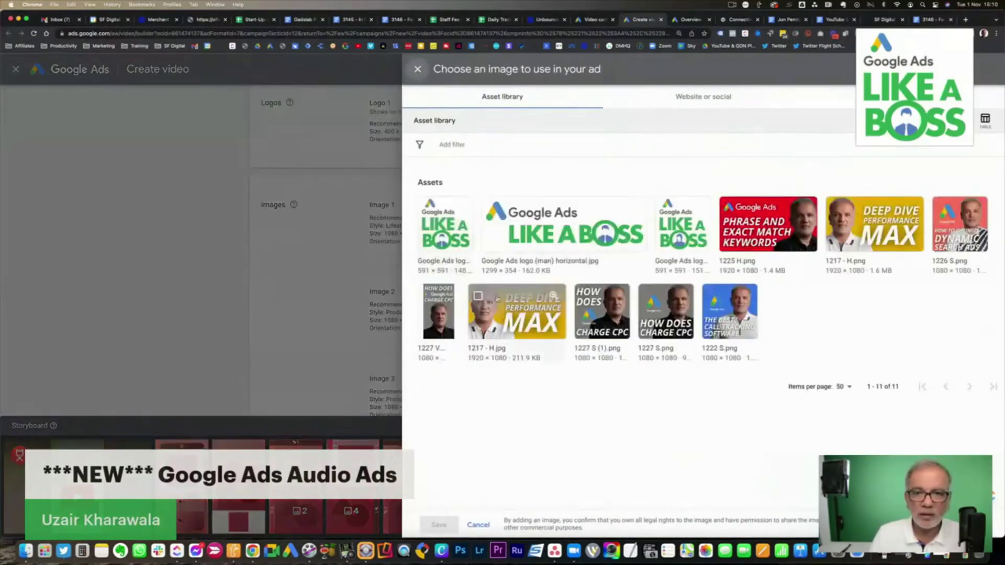
pyautogui.click(583, 297)
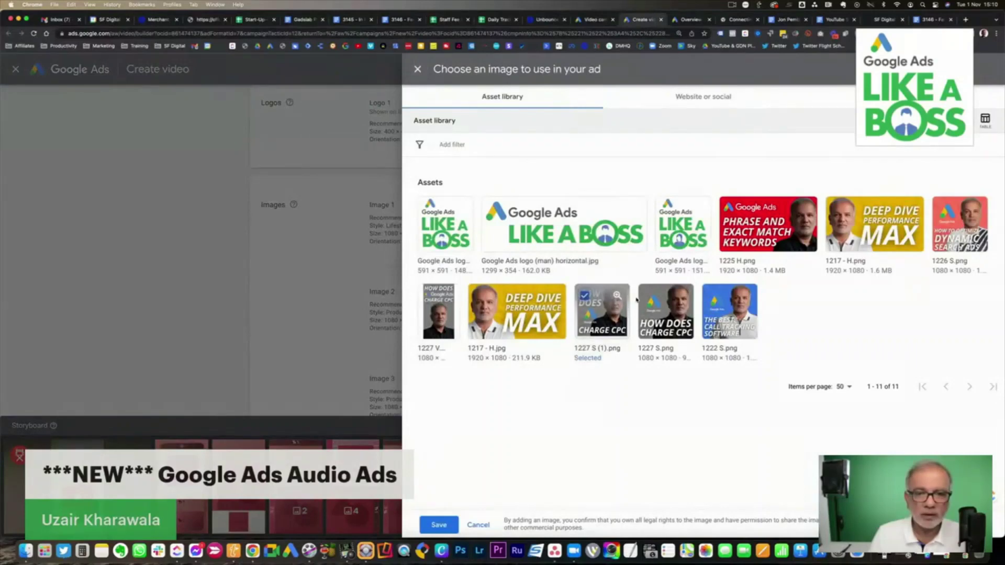
pyautogui.click(712, 297)
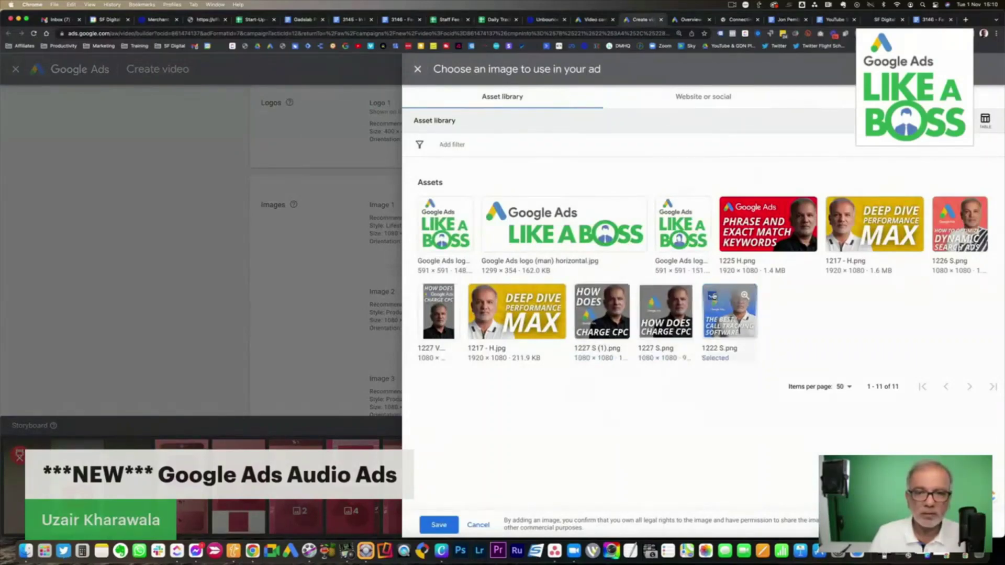
pyautogui.click(439, 524)
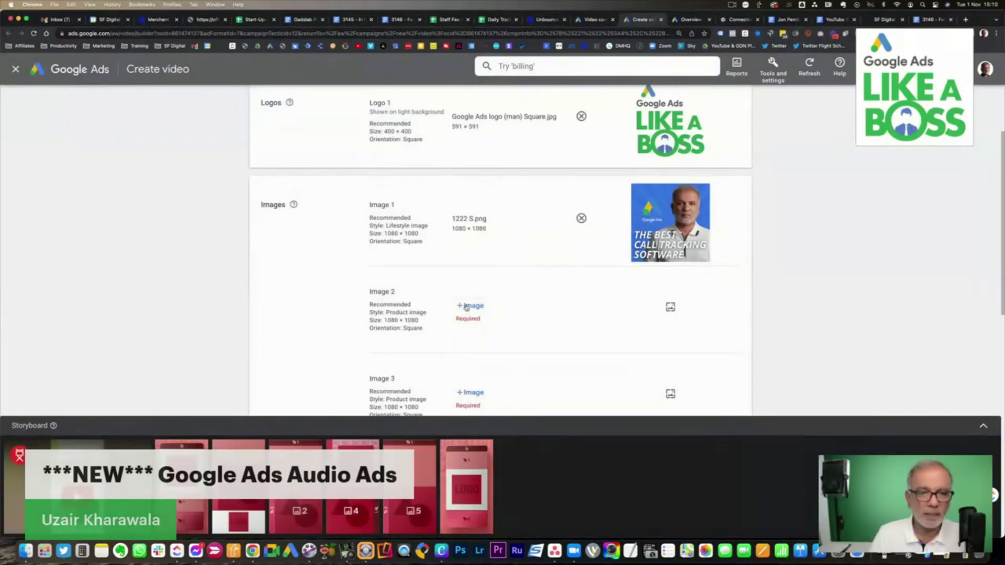
# Step: Set the video's Image 2 to the square 1226 S.png from the asset library
pyautogui.click(466, 307)
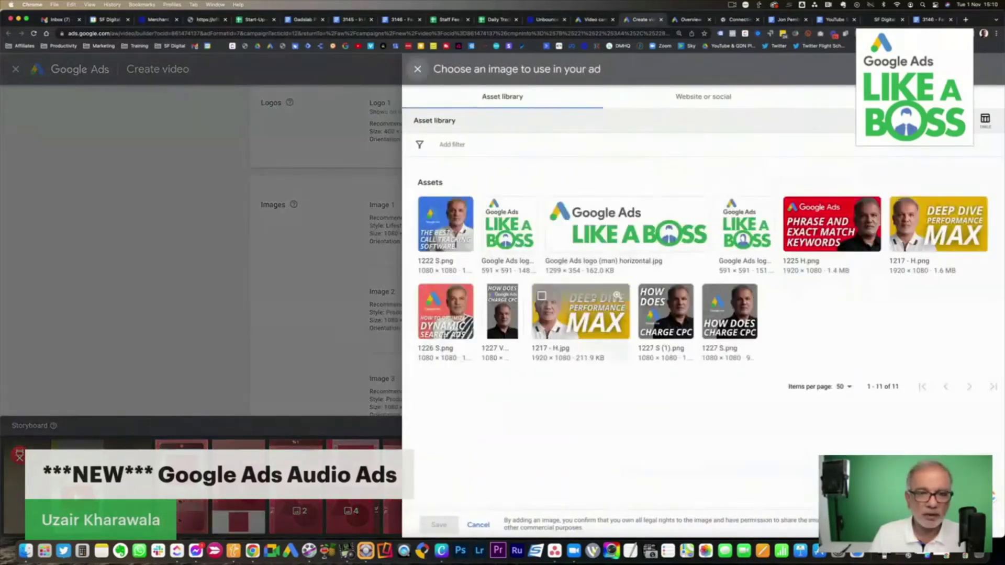
pyautogui.click(428, 295)
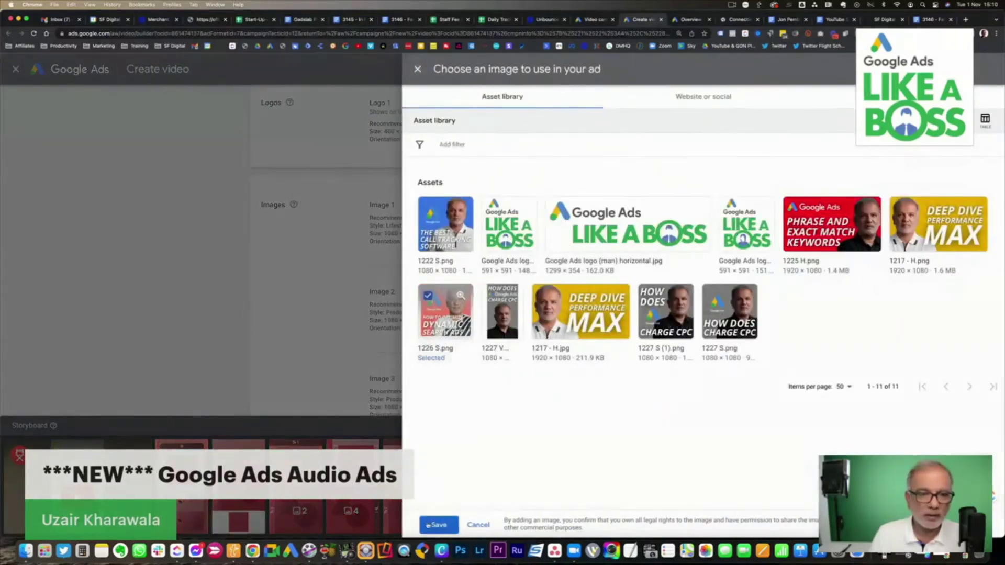
pyautogui.click(428, 525)
# Step: Set the video's Image 3 to the square 1227 S (1).png from the asset library
pyautogui.scroll(-6, 489, 371)
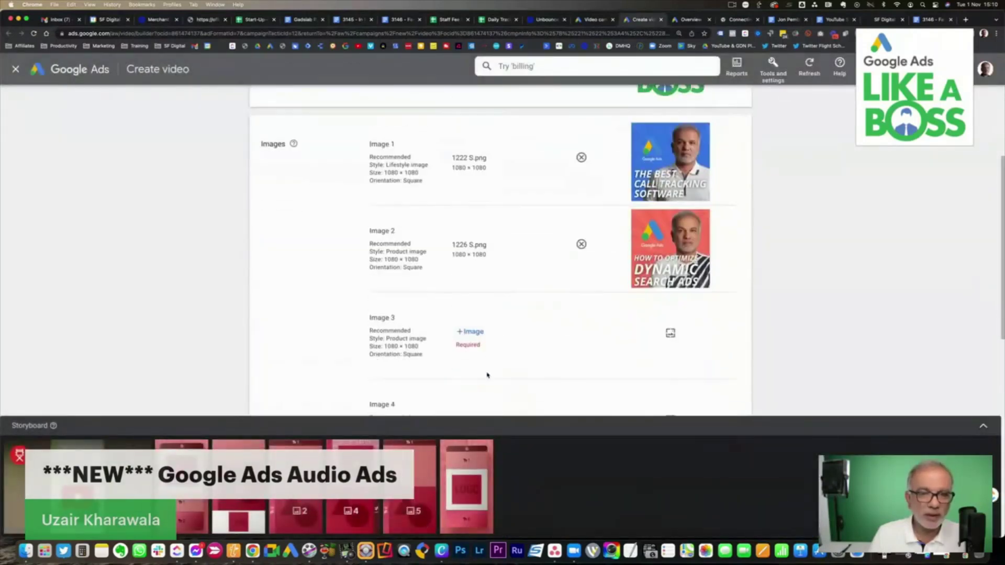
pyautogui.scroll(4, 487, 375)
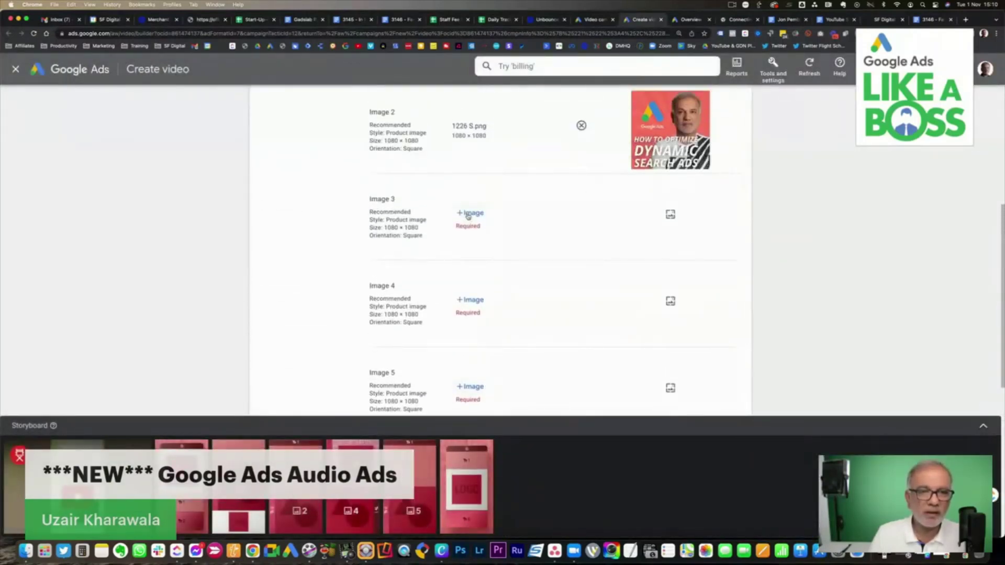
pyautogui.click(469, 215)
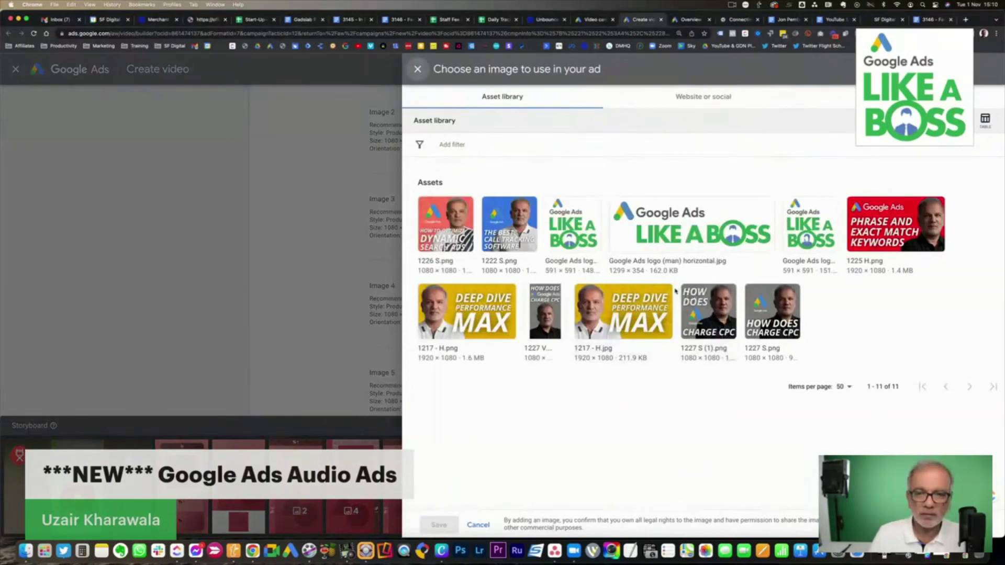
pyautogui.click(689, 296)
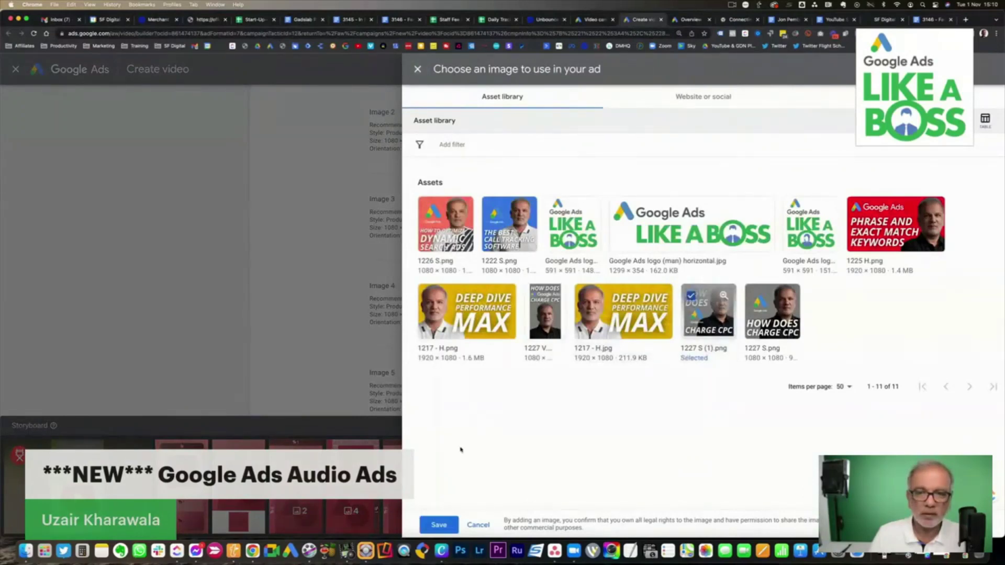
pyautogui.click(439, 525)
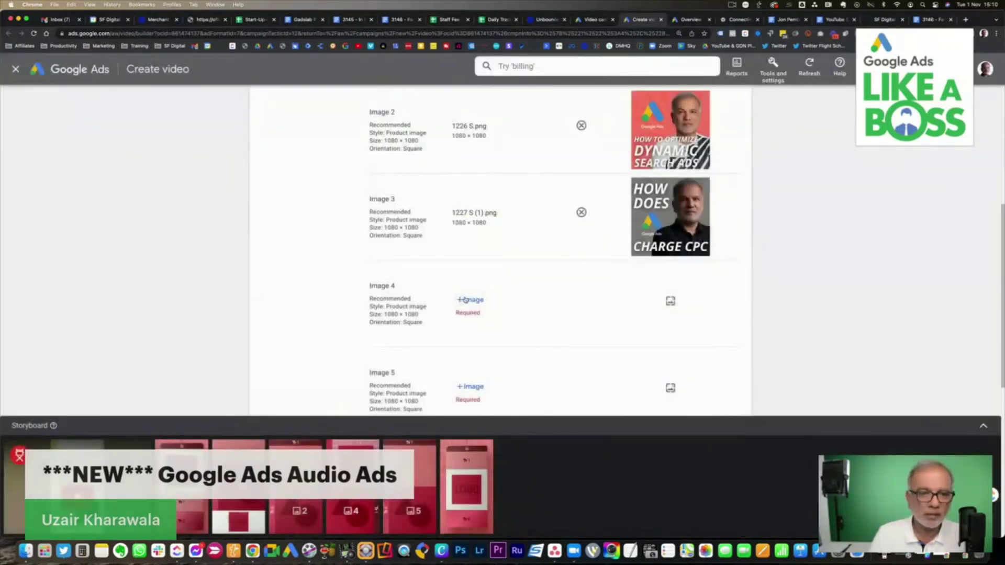
# Step: Add 1226 S.png from the asset library as Image 4 and remove it again
pyautogui.click(466, 299)
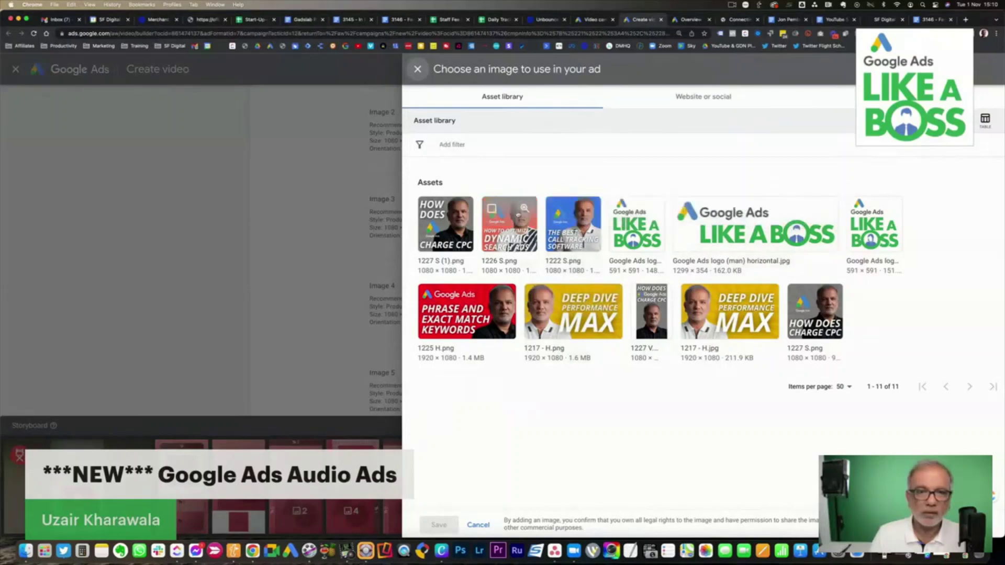
pyautogui.click(495, 209)
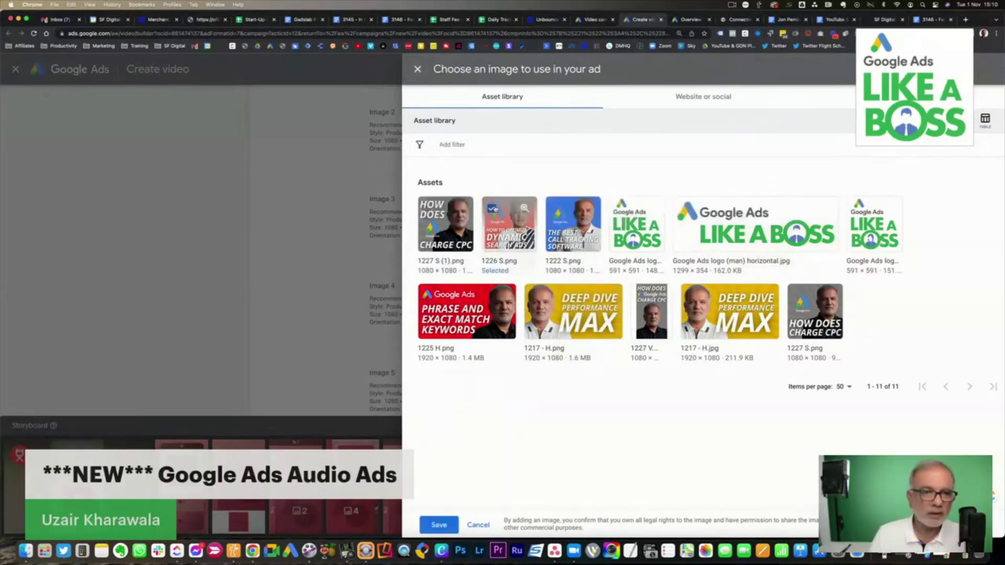
pyautogui.click(439, 525)
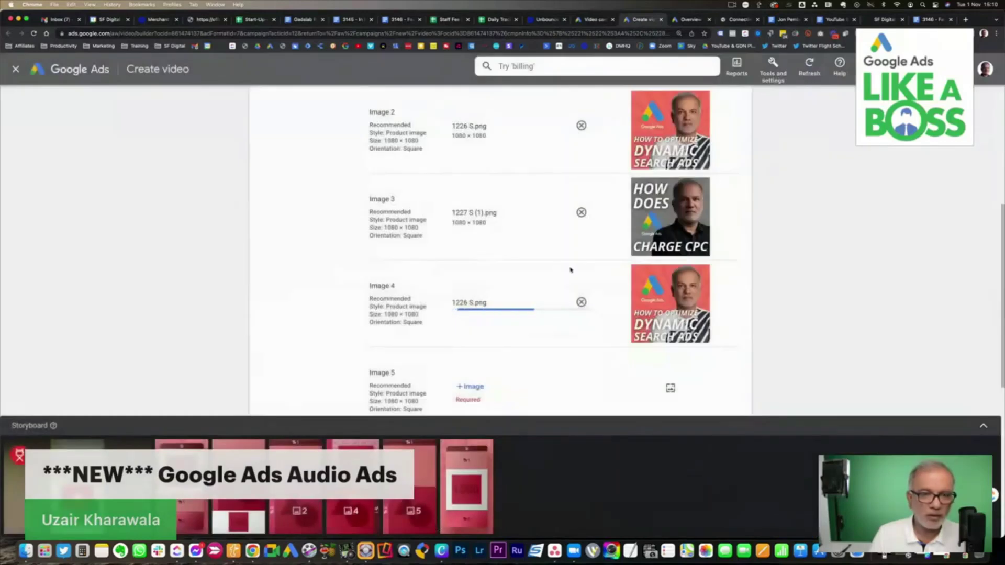
pyautogui.scroll(2, 582, 303)
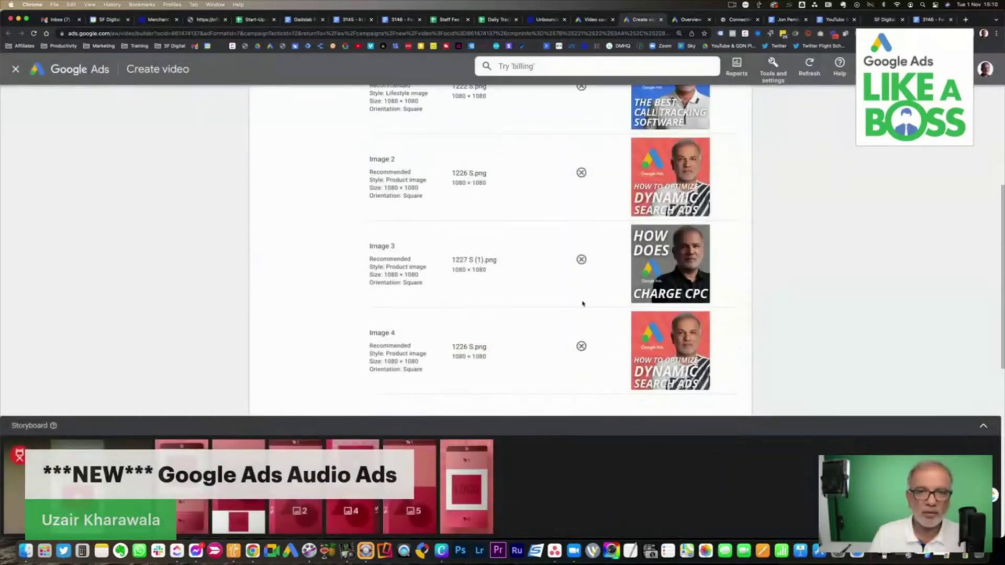
pyautogui.scroll(-4, 582, 303)
pyautogui.click(581, 272)
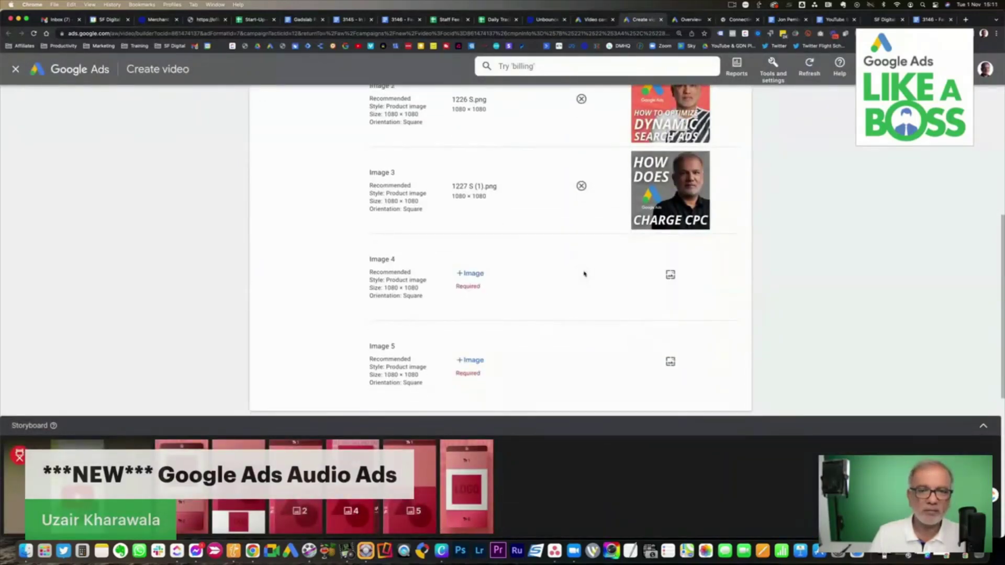
# Step: Enter "Google Ads Training" as Text 1 and "Learn Google Ads" as Text 2 of the video
pyautogui.scroll(-7, 584, 274)
pyautogui.scroll(3, 583, 274)
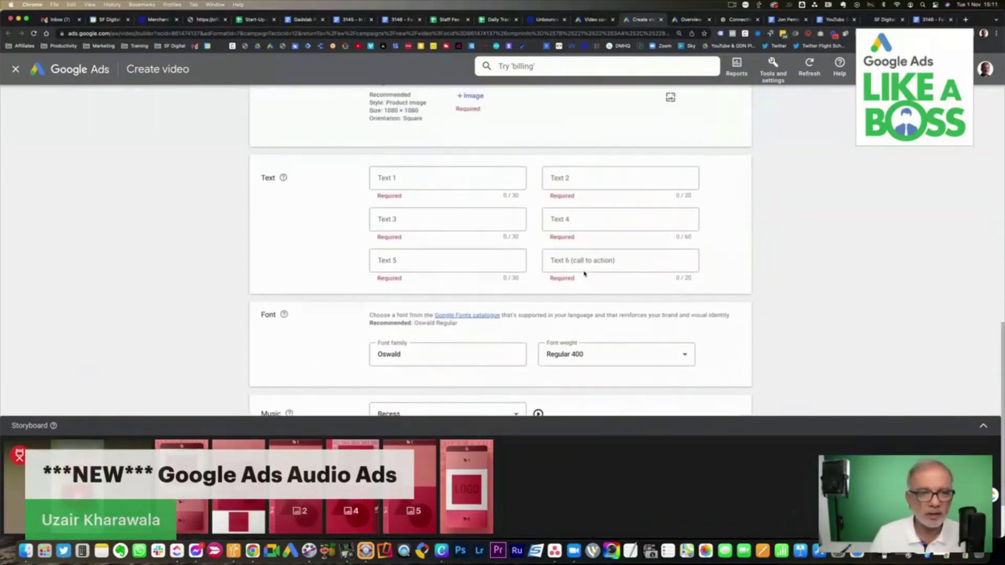
pyautogui.click(475, 216)
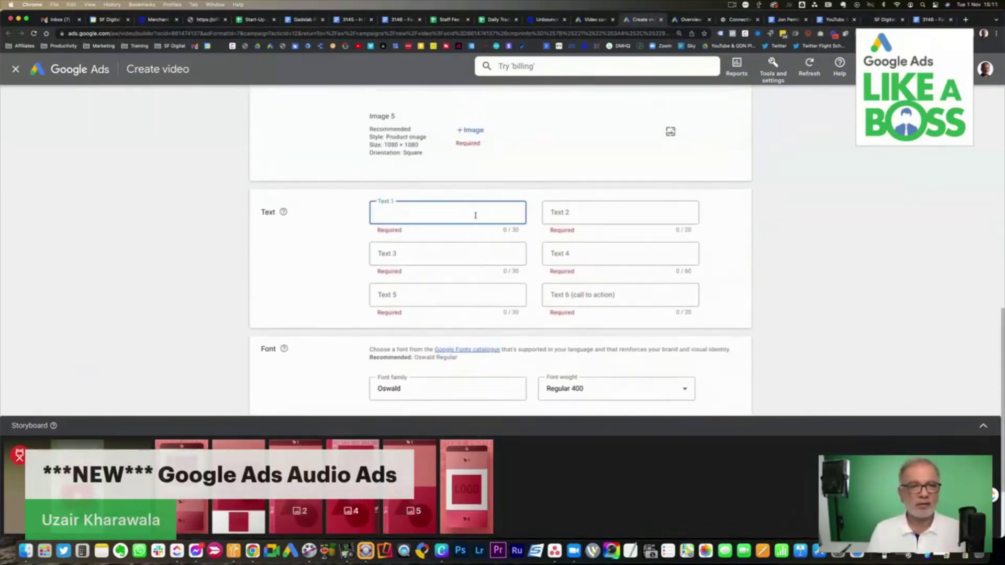
pyautogui.write('Google Ads ')
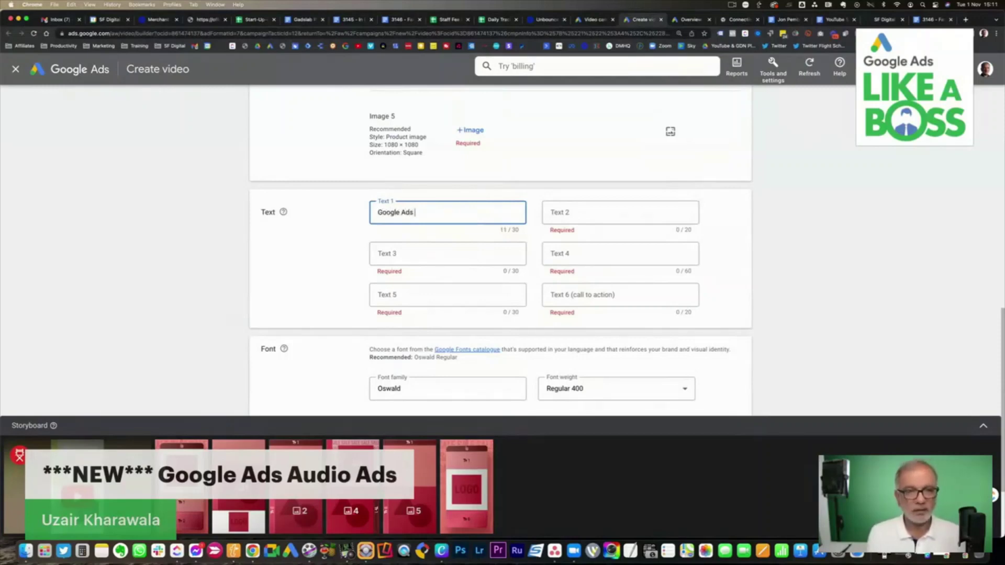
pyautogui.write('Trainin')
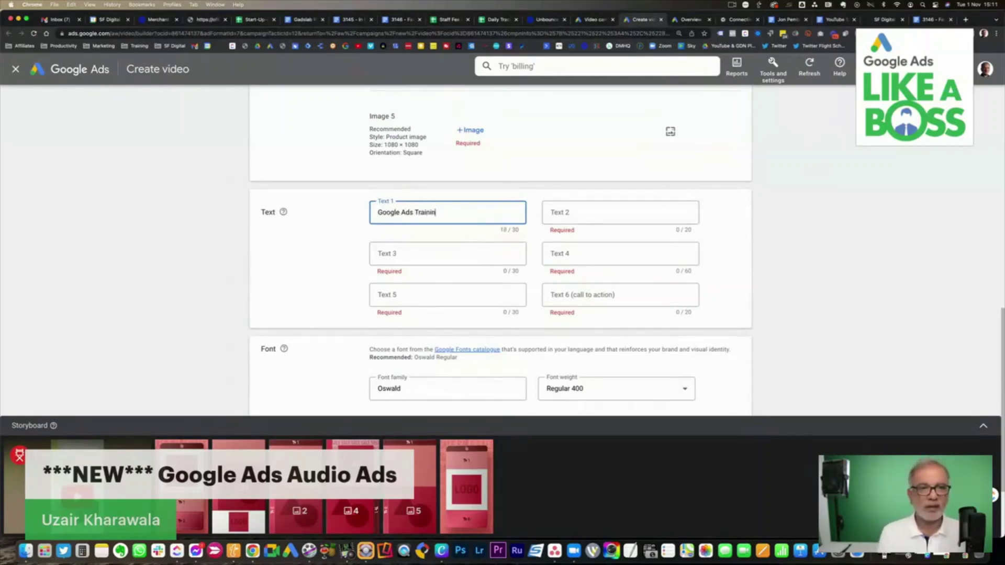
pyautogui.write('g')
pyautogui.press('Tab')
pyautogui.write('earn')
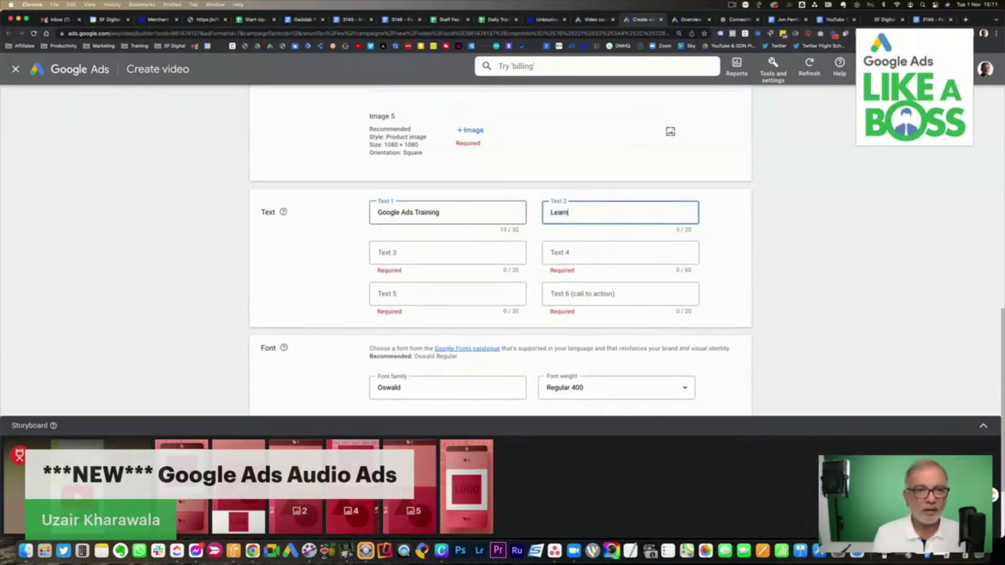
pyautogui.write(' Google Ads')
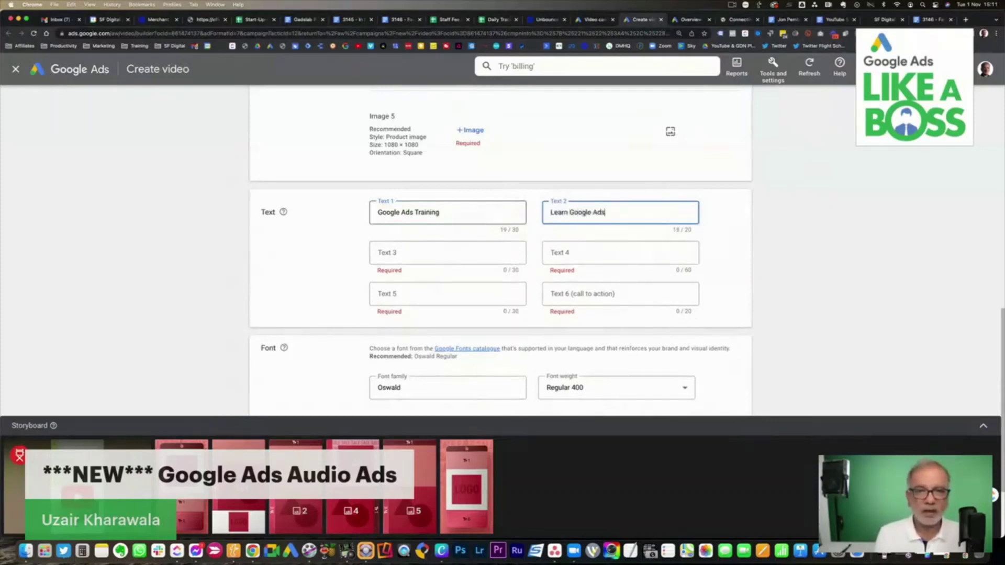
# Step: Enter "Google Ads Tips" as Text 3 and "Pay Per Click" as Text 4 of the video
pyautogui.press('Tab')
pyautogui.write('Go')
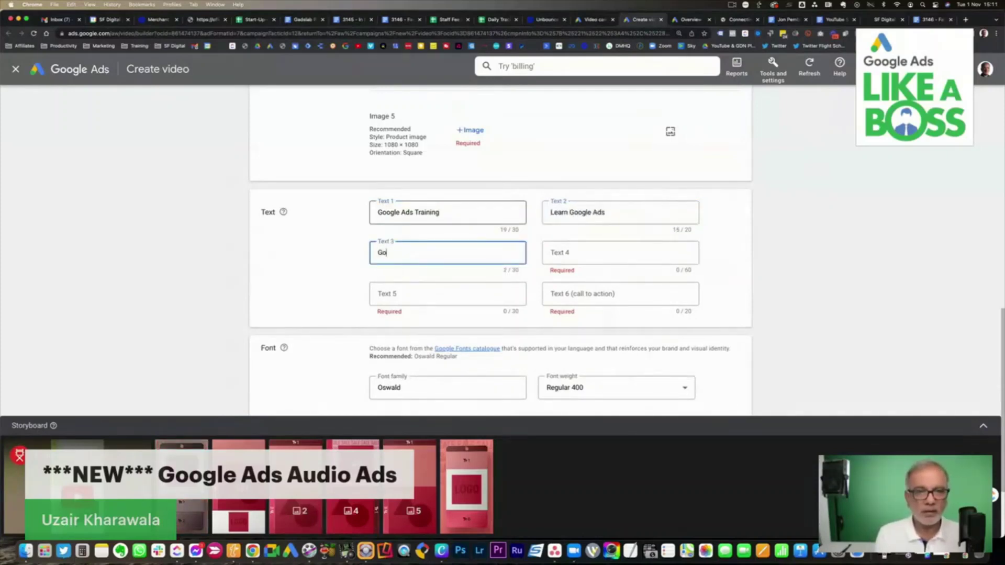
pyautogui.write('ogle Ads Tips')
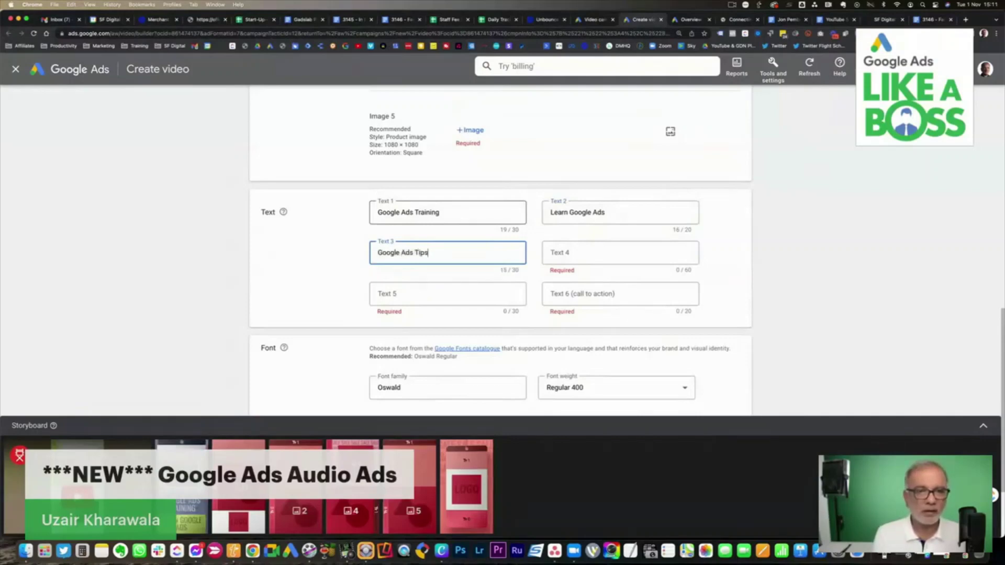
pyautogui.press('Tab')
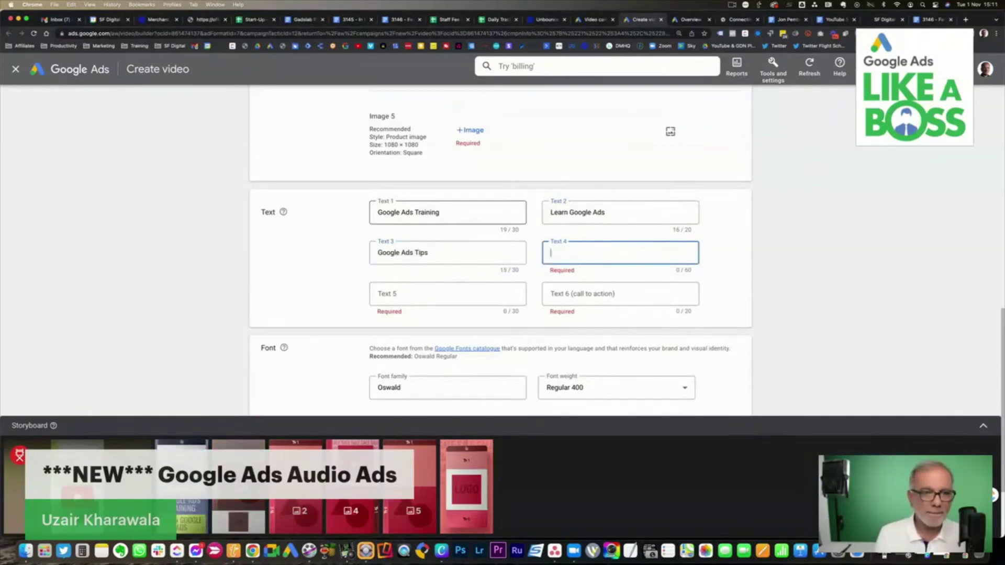
pyautogui.write('Pay Per C')
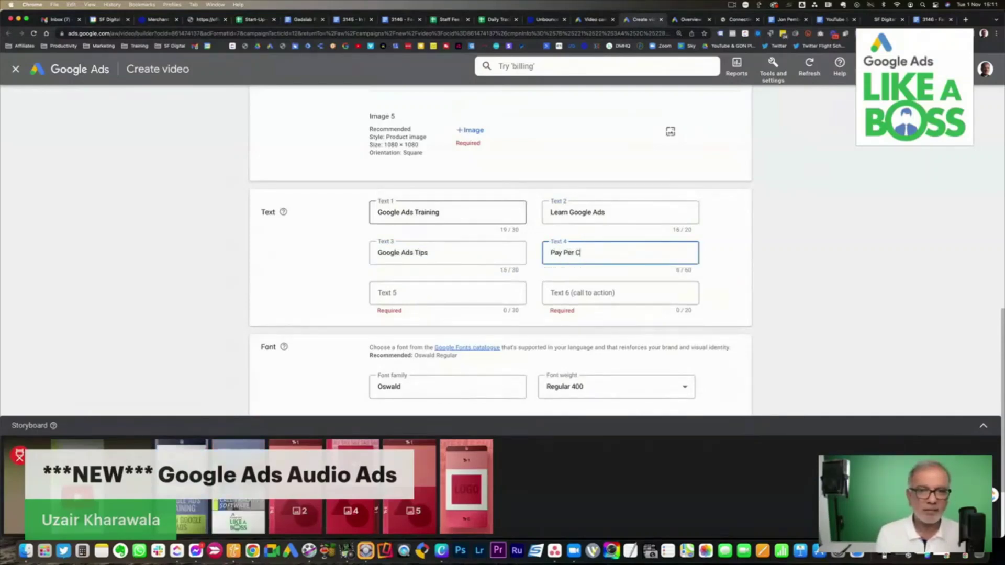
pyautogui.write('lick')
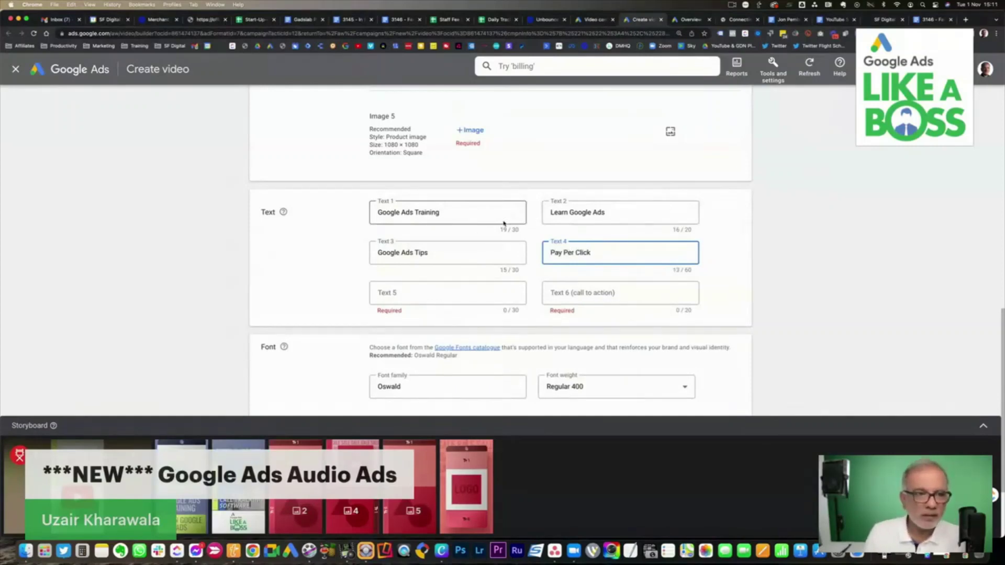
pyautogui.scroll(-2, 524, 220)
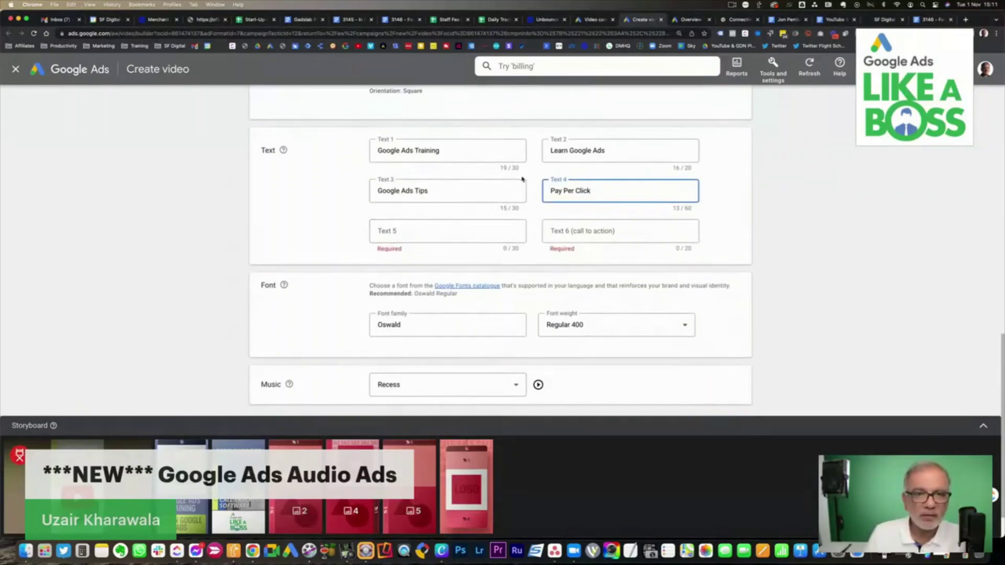
pyautogui.click(503, 169)
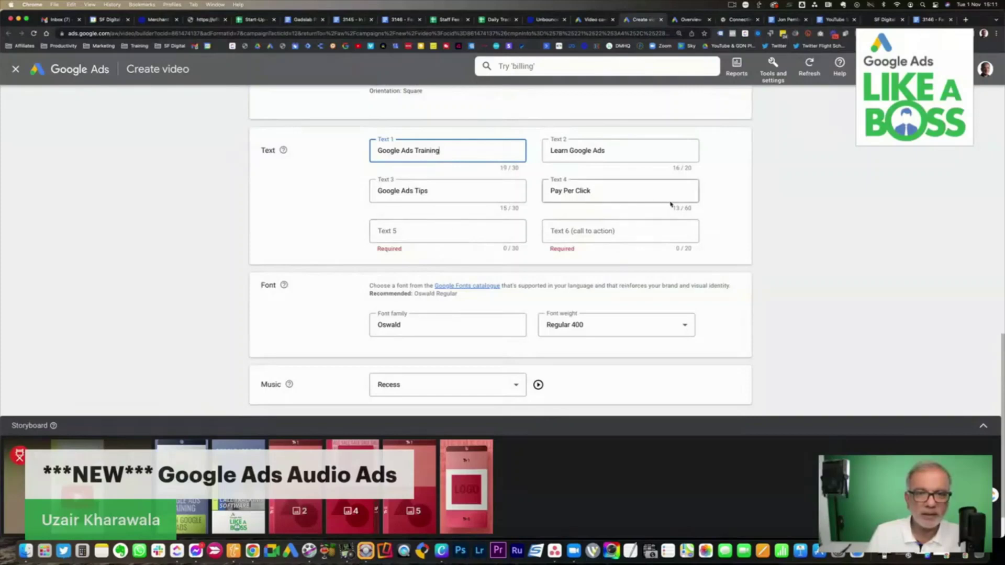
# Step: Enter "Learn More" as Text 6, the call to action of the video
pyautogui.click(685, 208)
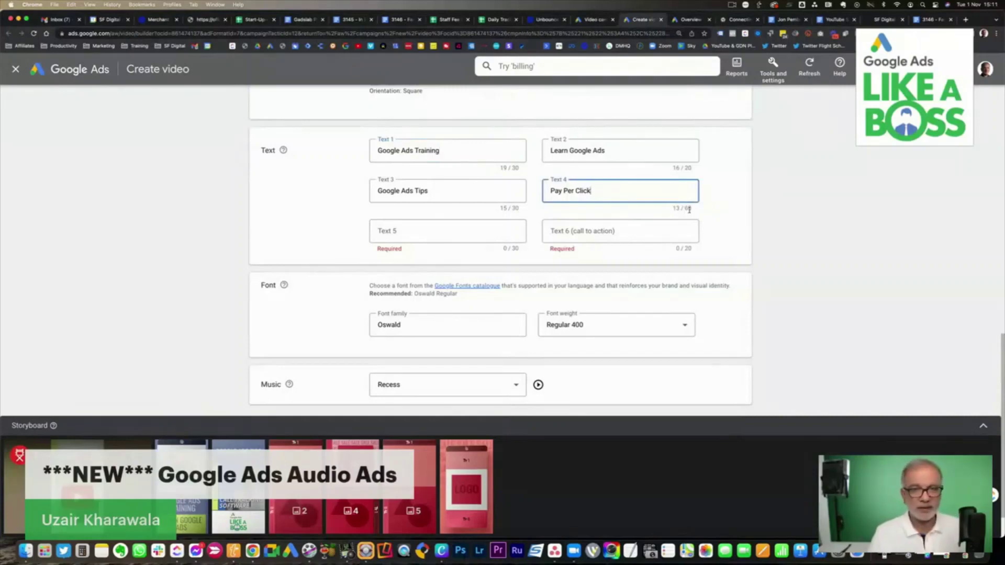
pyautogui.click(593, 232)
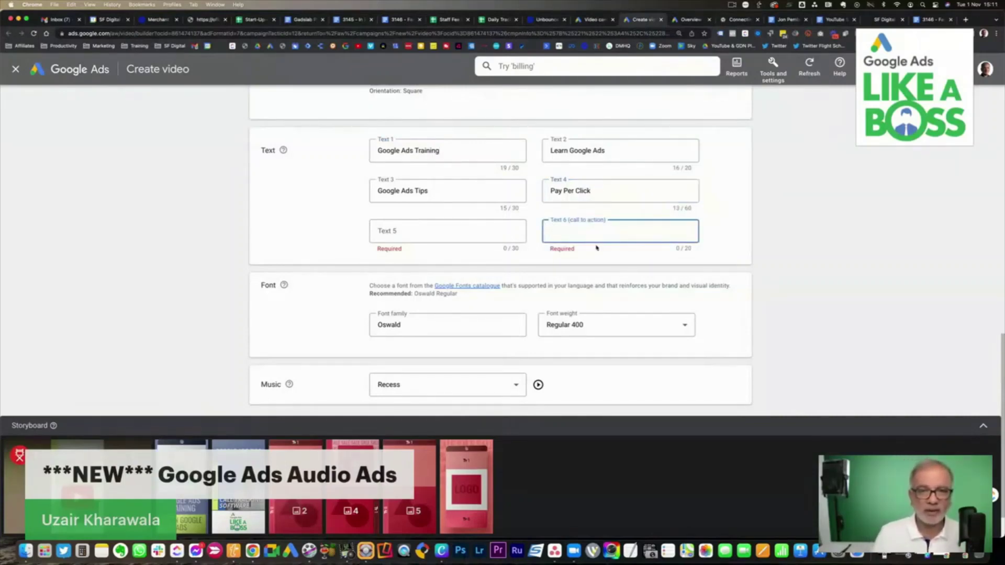
pyautogui.write('Learn More')
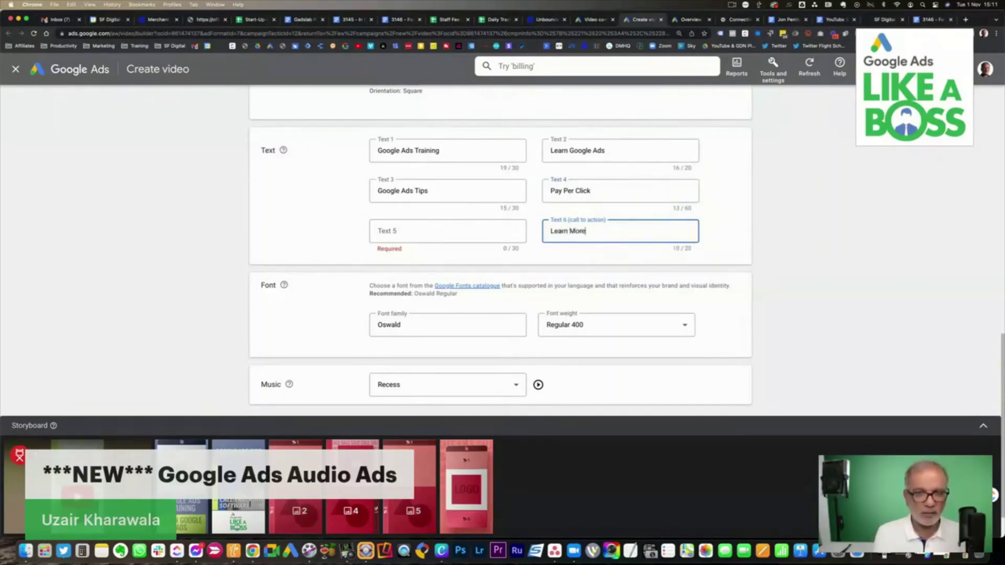
pyautogui.press('Tab')
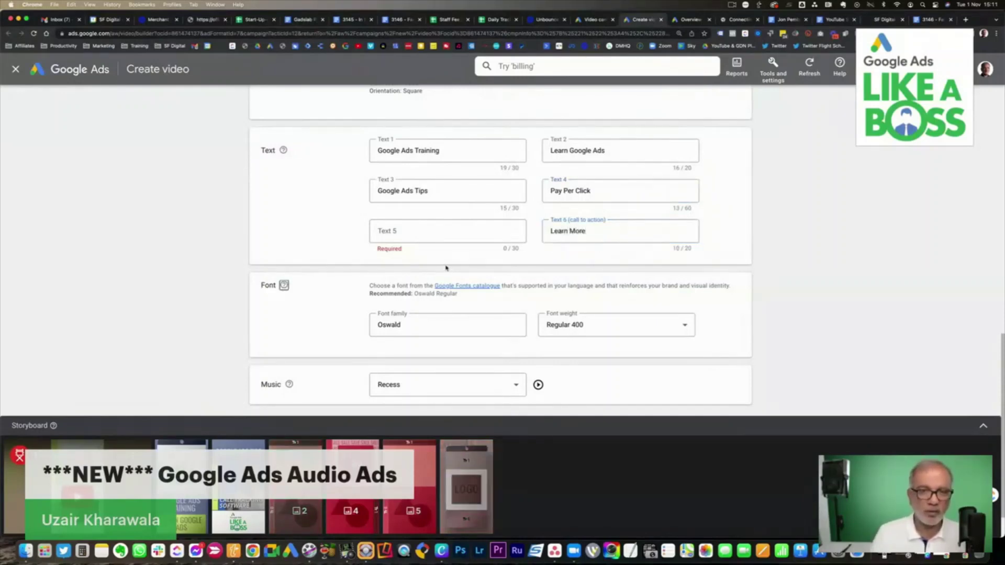
pyautogui.click(432, 239)
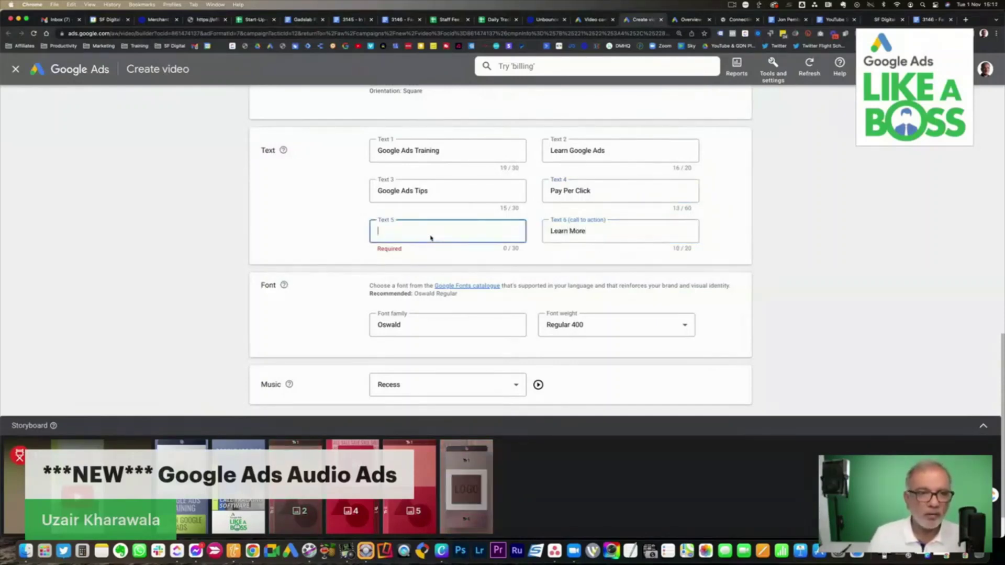
# Step: Extend Text 3 of the video to "Google Ads Tips. Online Course"
pyautogui.doubleClick(612, 189)
pyautogui.hotkey('shift', 'Tab')
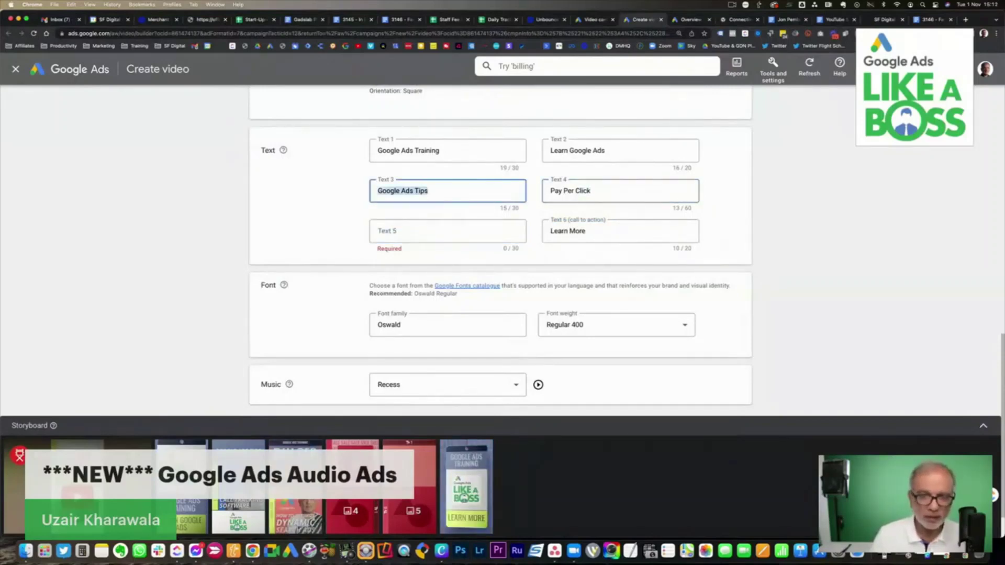
pyautogui.press('BackSpace')
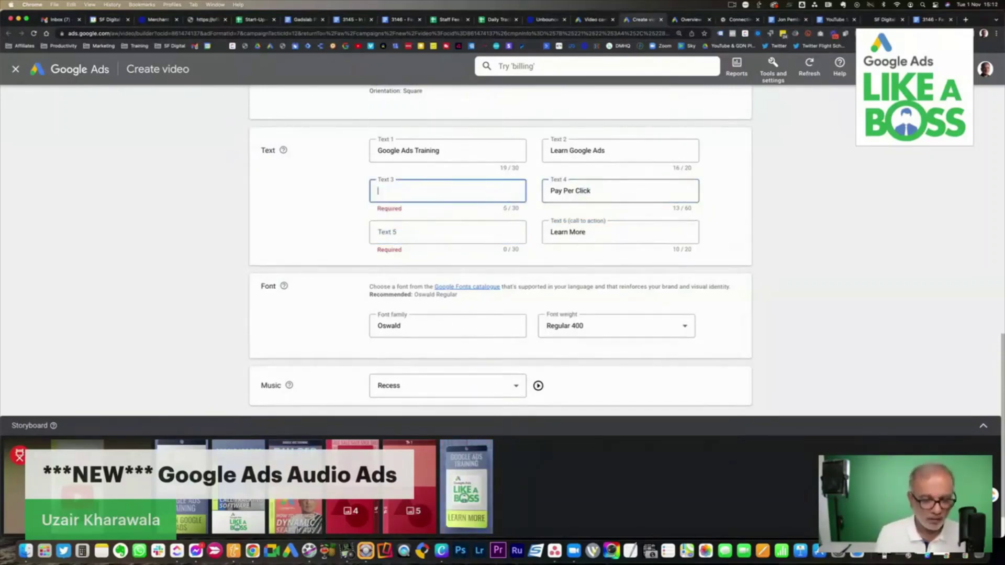
pyautogui.press('Tab')
pyautogui.hotkey('shift', 'Tab')
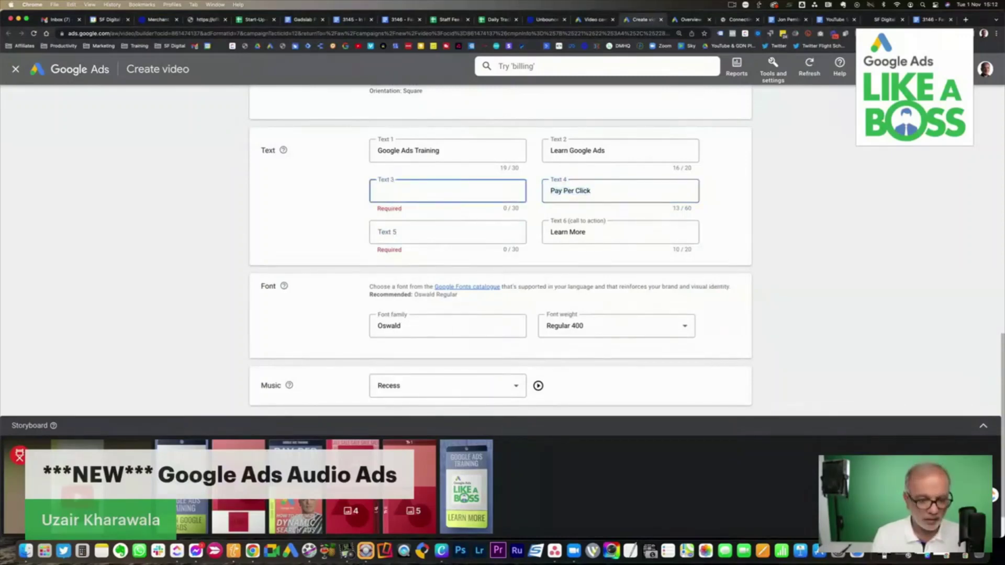
pyautogui.press('super+z')
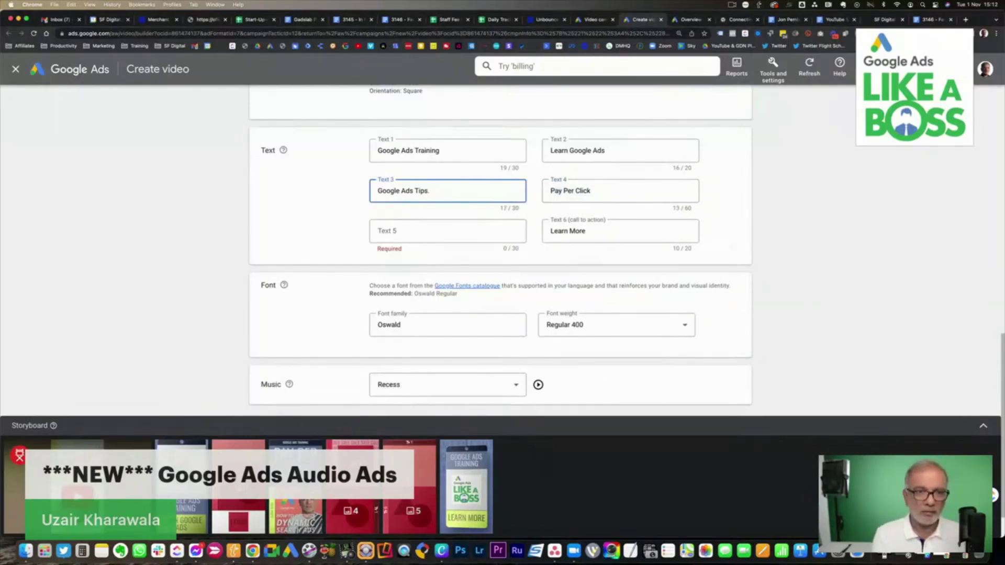
pyautogui.write('Online Coachin')
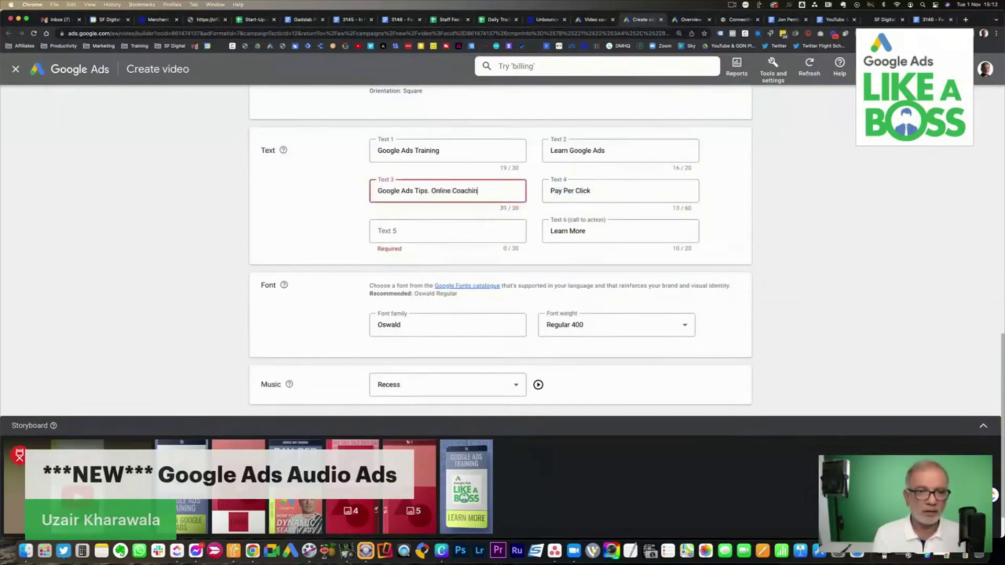
pyautogui.press('BackSpace')
pyautogui.press('BackSpace')
pyautogui.press('BackSpace')
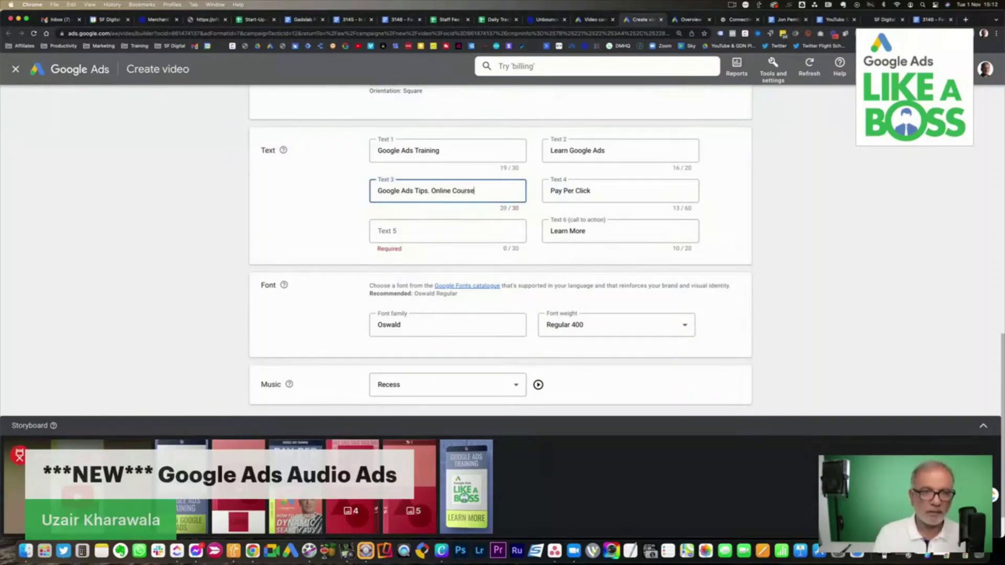
pyautogui.press('Tab')
# Step: Enter "YouTube Livestream Every Week" as Text 5 of the video
pyautogui.click(448, 240)
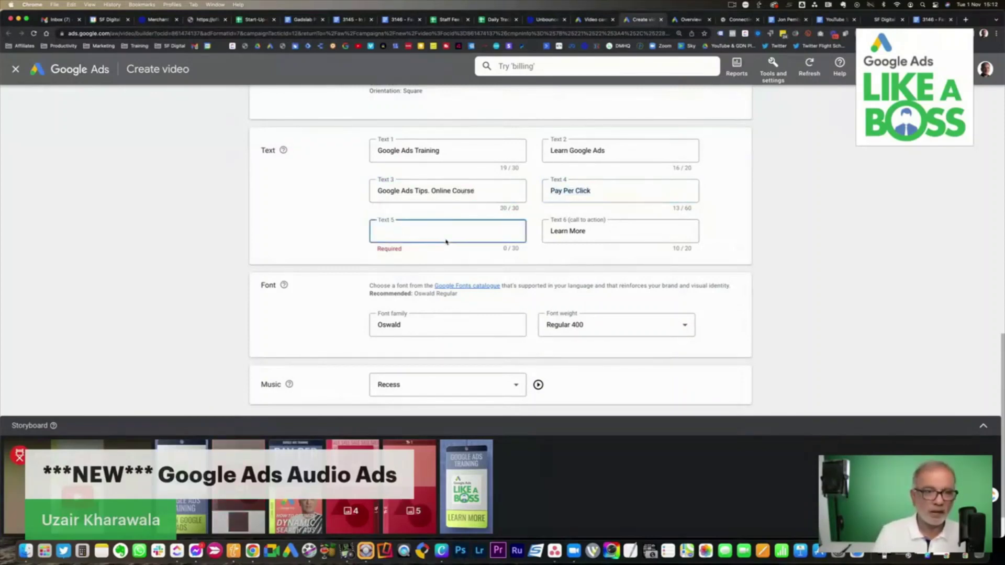
pyautogui.write('YouTube Liv')
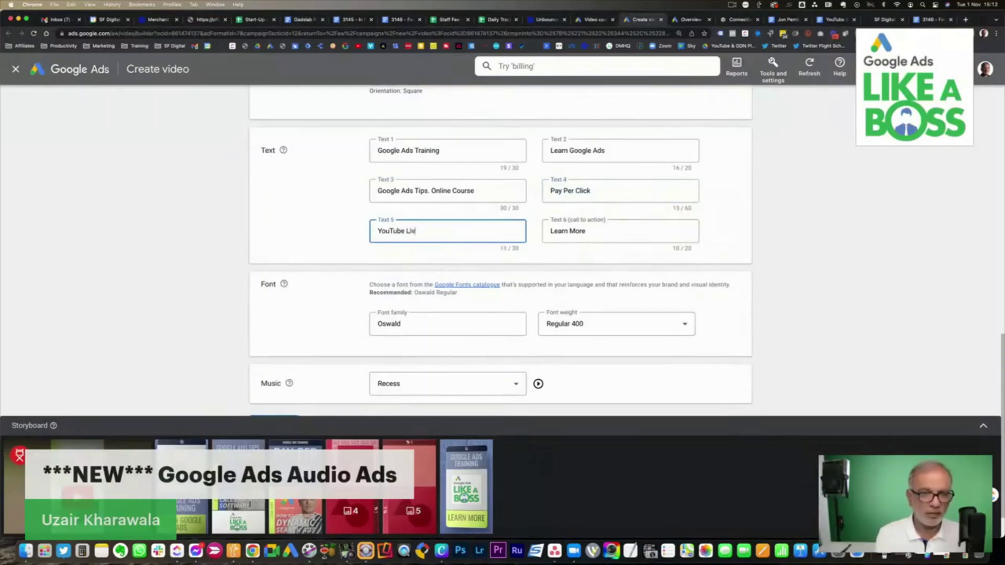
pyautogui.write('estream')
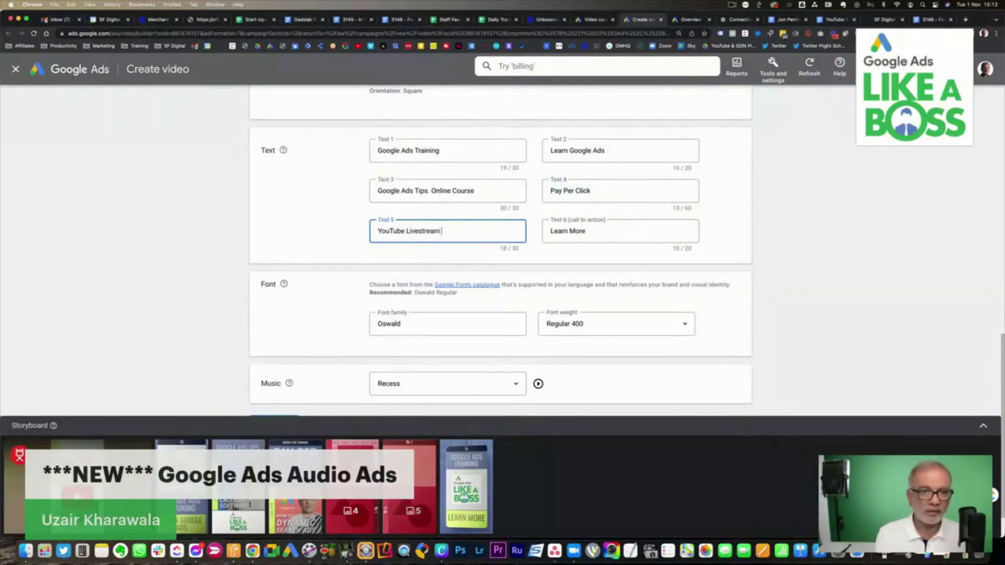
pyautogui.write(' Every')
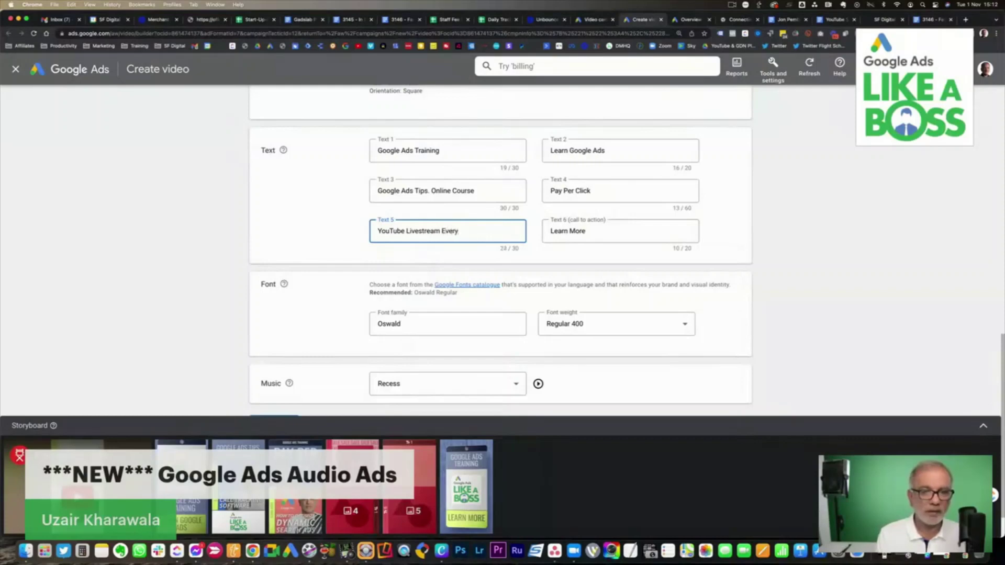
pyautogui.write(' Week')
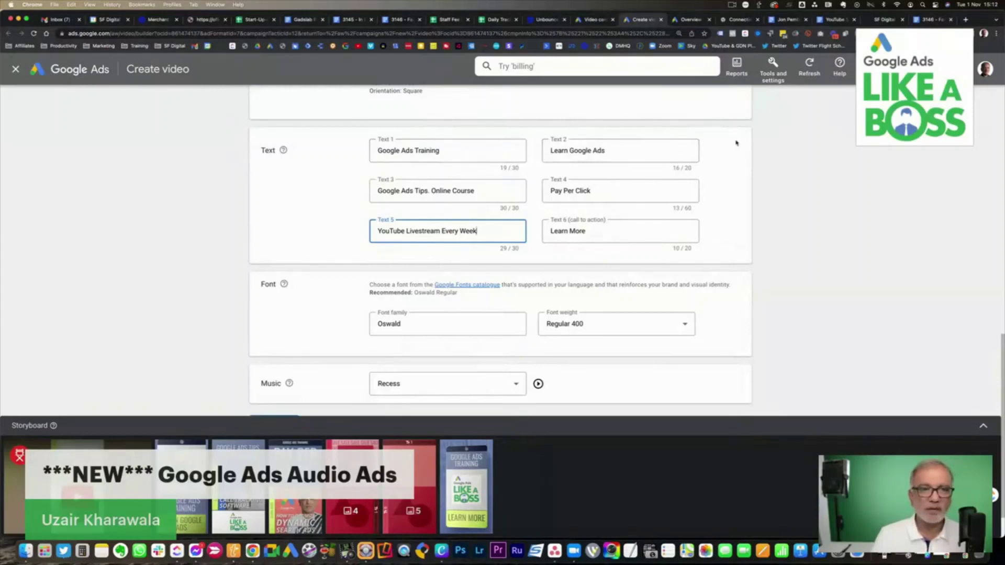
# Step: Set the font weight to Light 300 and the music to Fun Activity Montage
pyautogui.scroll(-2, 555, 235)
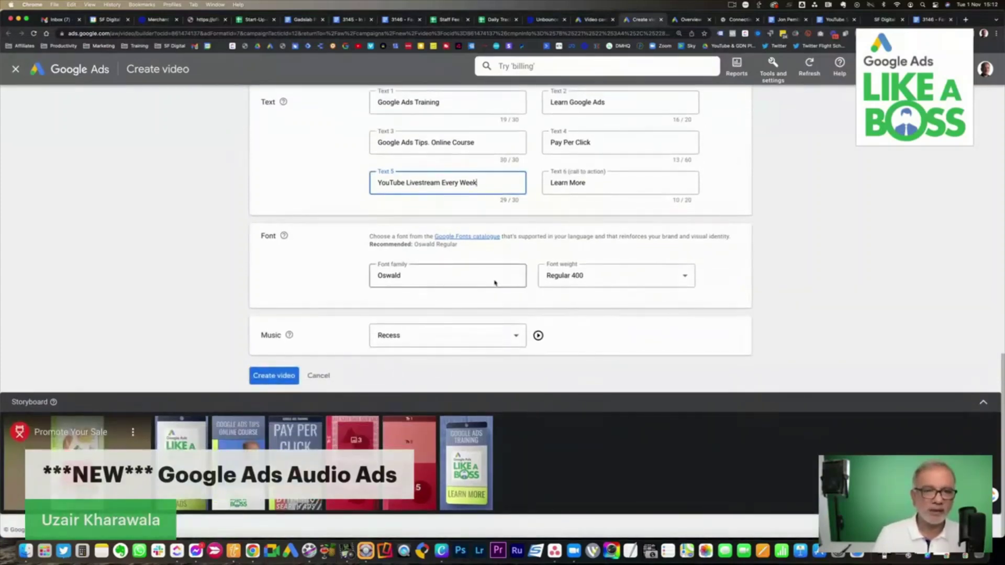
pyautogui.click(494, 283)
pyautogui.click(600, 283)
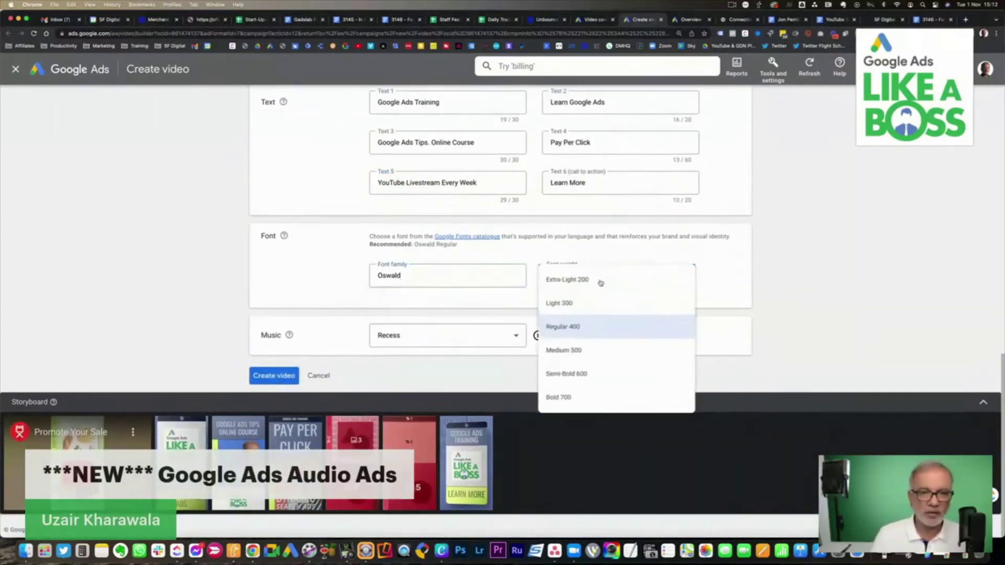
pyautogui.click(566, 306)
pyautogui.click(477, 339)
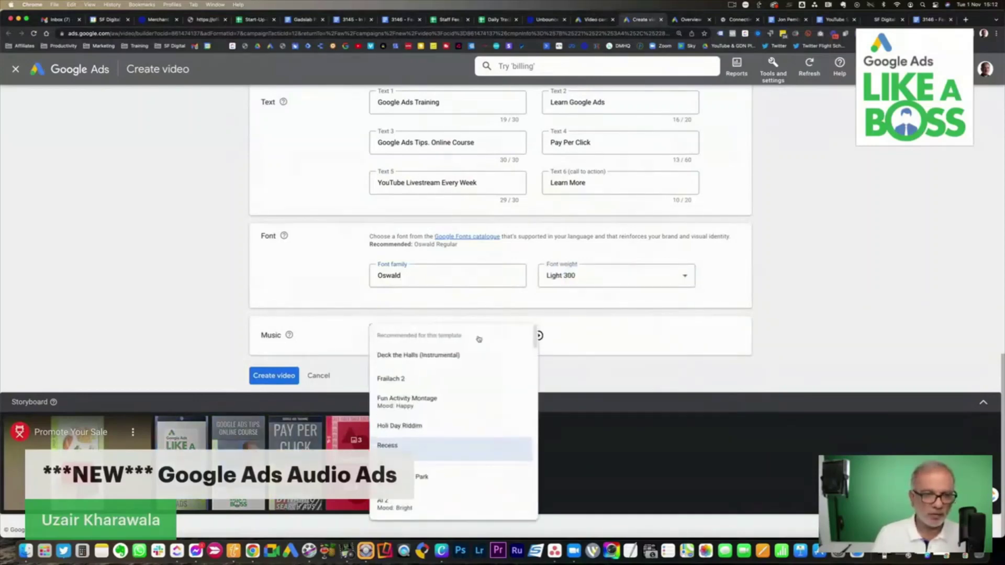
pyautogui.click(389, 404)
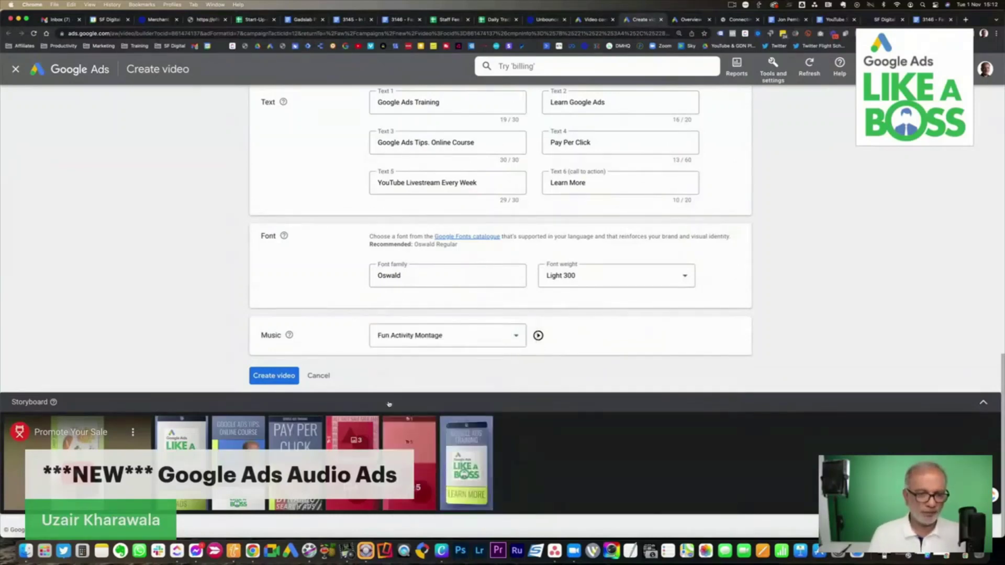
# Step: Try to create the video and check the form's logo, image and text sections for missing required assets
pyautogui.click(274, 376)
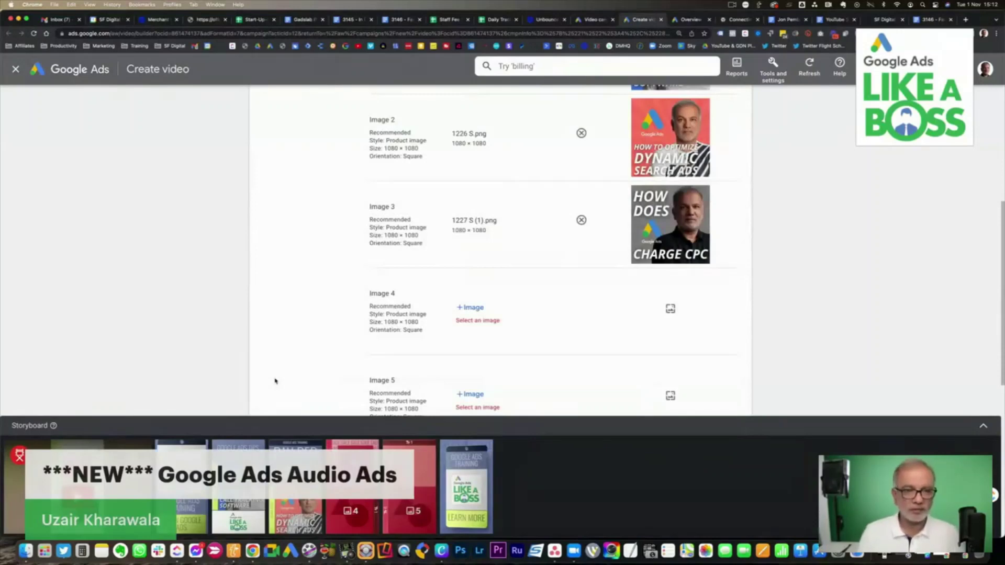
pyautogui.scroll(-6, 288, 316)
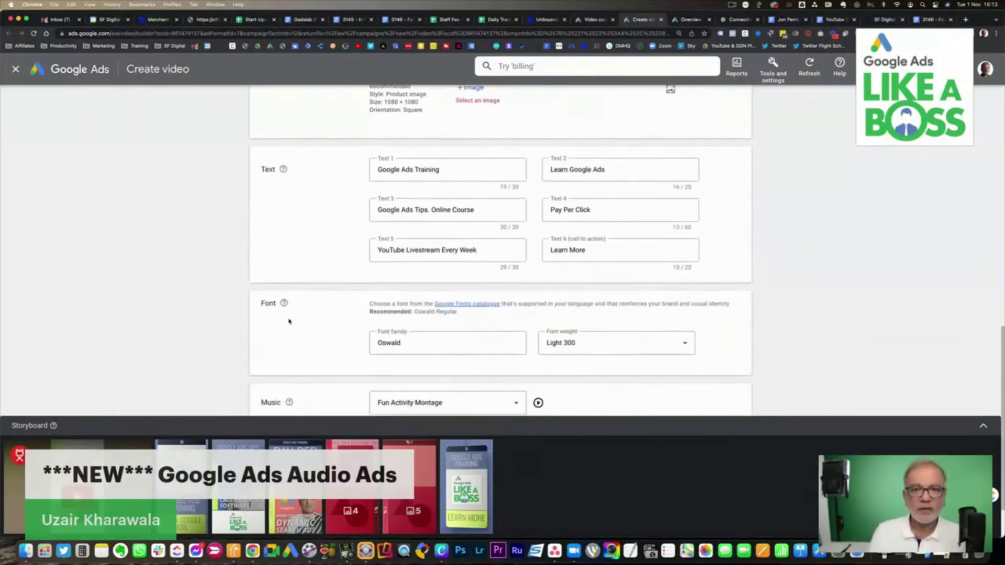
pyautogui.scroll(-2, 288, 321)
pyautogui.scroll(15, 289, 322)
pyautogui.scroll(-1, 288, 322)
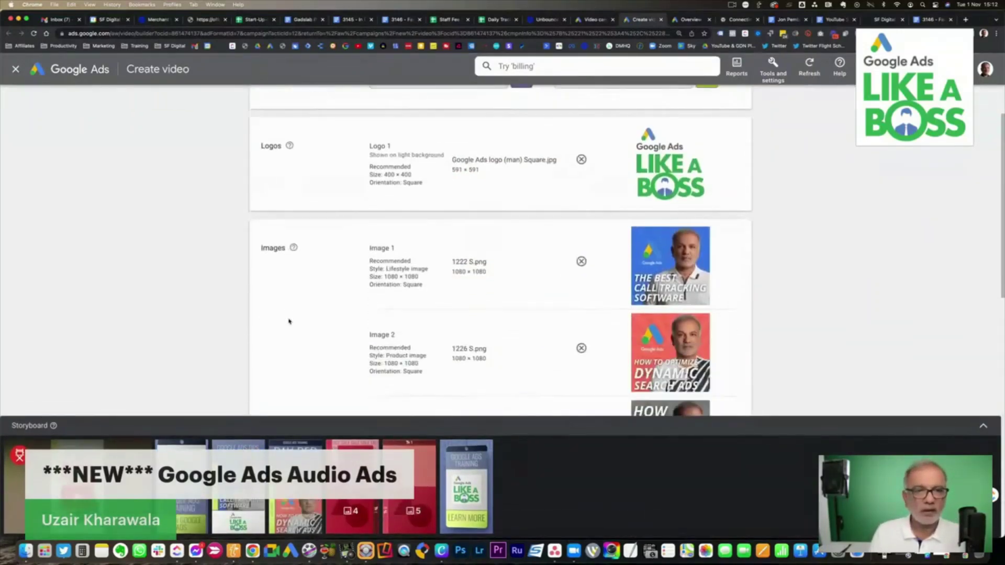
pyautogui.scroll(2, 289, 322)
pyautogui.scroll(-6, 289, 322)
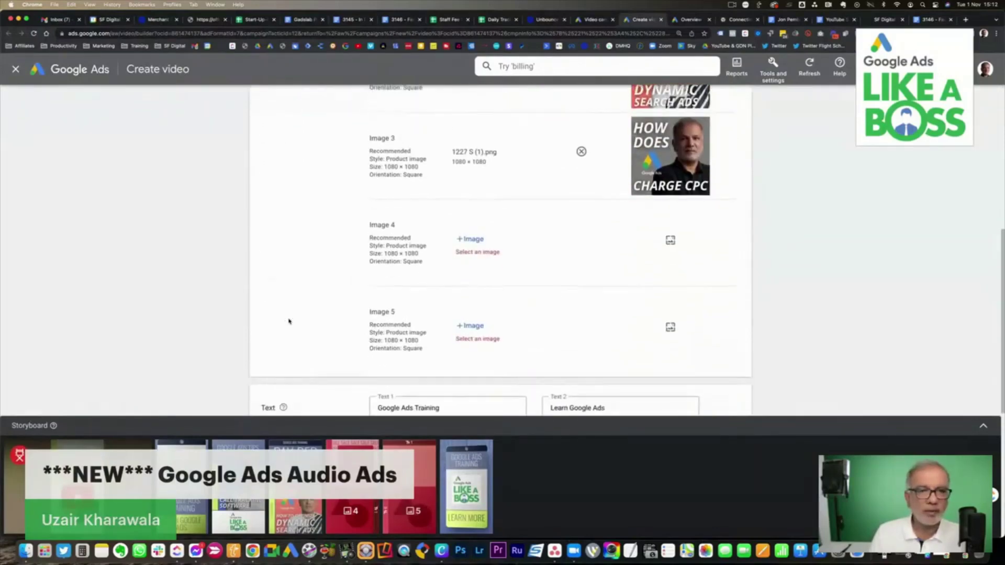
pyautogui.scroll(-1, 288, 322)
pyautogui.scroll(2, 288, 321)
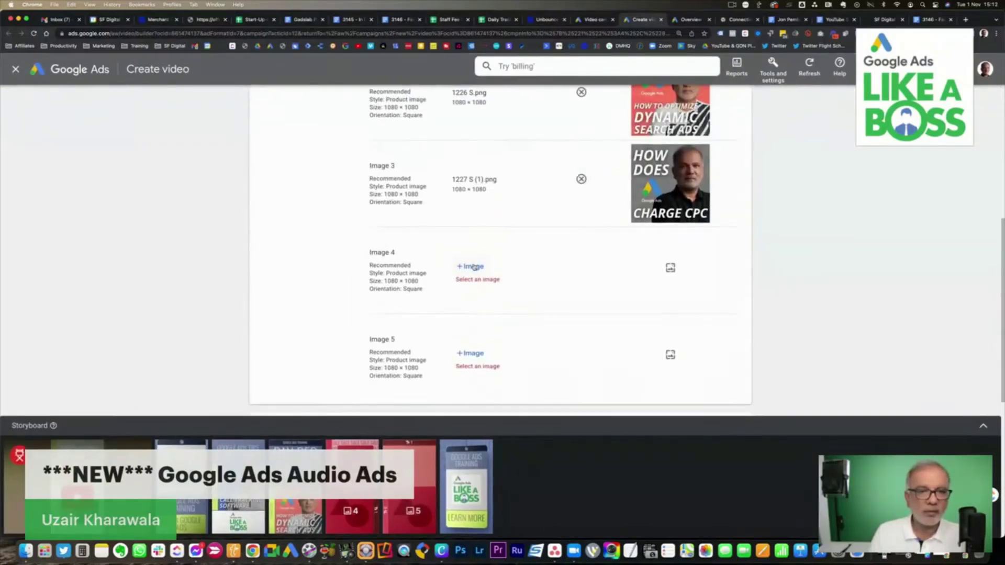
# Step: Set Image 4 to 1225 H.png from the asset library, cropped 1:1 around the portrait
pyautogui.click(474, 267)
pyautogui.click(620, 210)
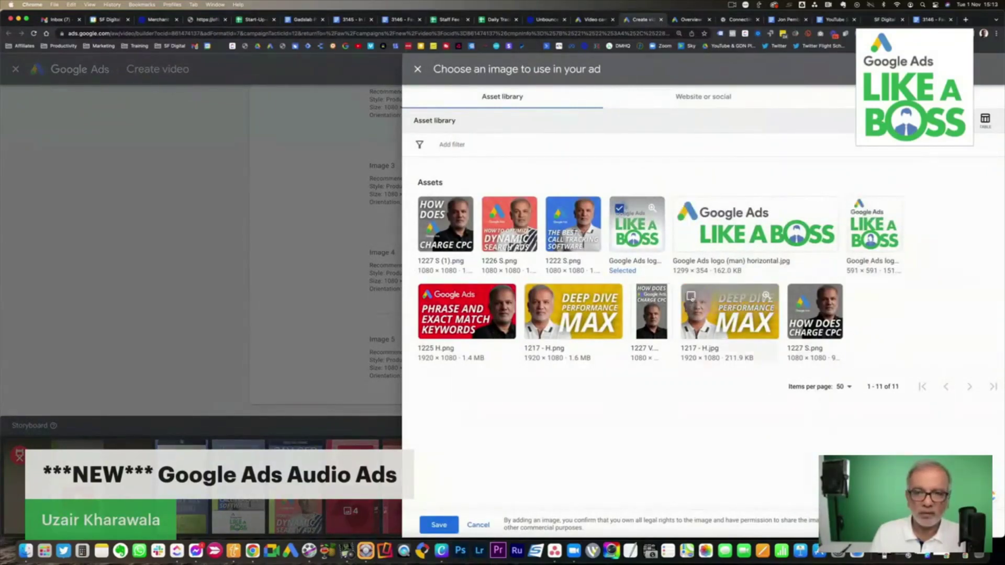
pyautogui.click(766, 296)
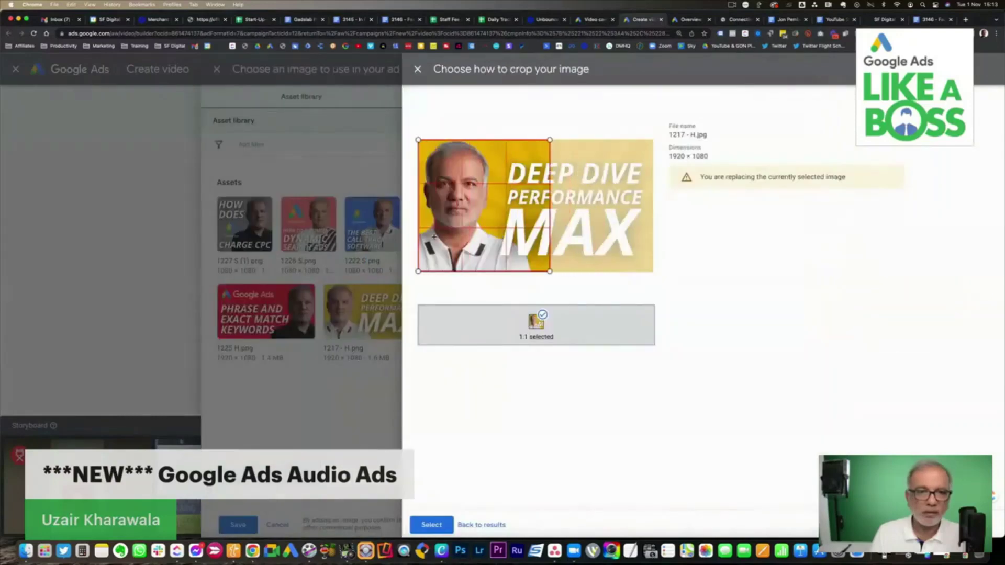
pyautogui.click(432, 524)
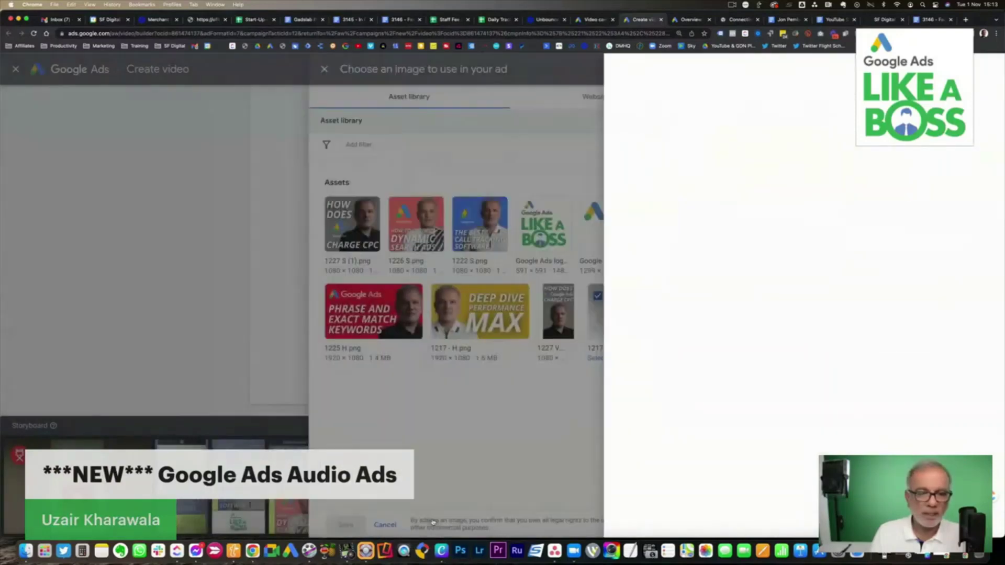
pyautogui.click(367, 314)
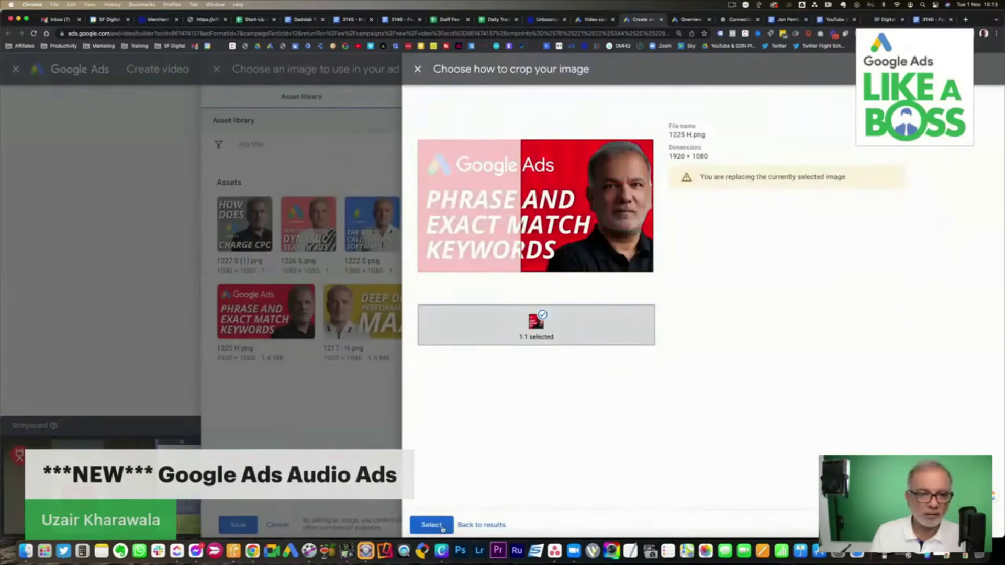
pyautogui.click(432, 525)
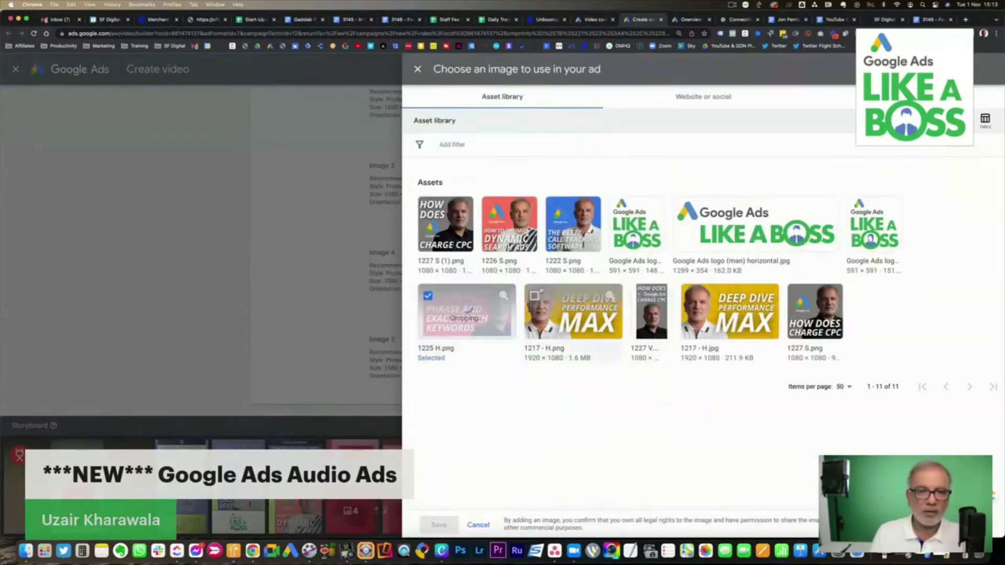
pyautogui.click(438, 524)
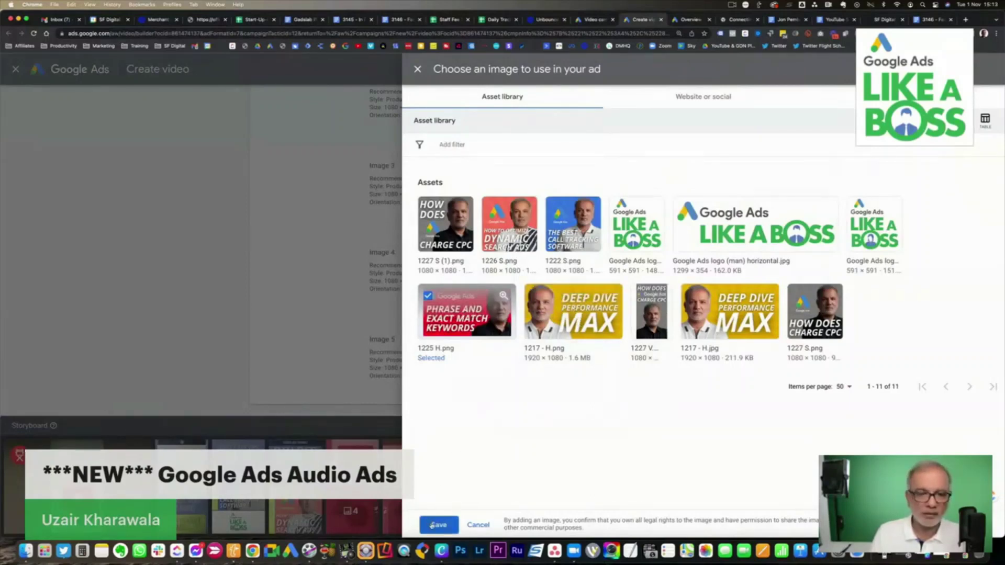
pyautogui.moveTo(432, 525)
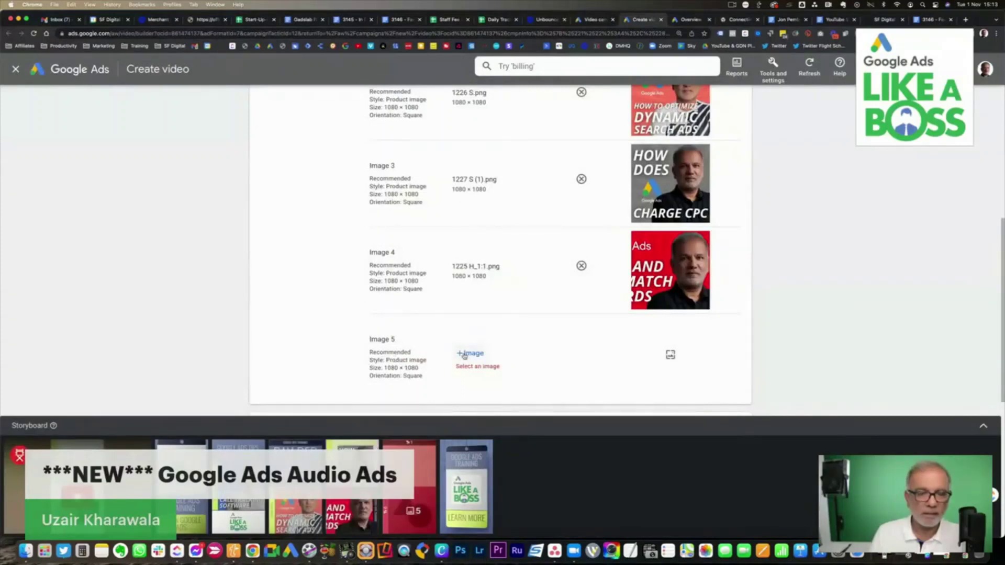
# Step: Set Image 5 to 1217 - H.png from the asset library, cropped 1:1, and create the video
pyautogui.click(463, 354)
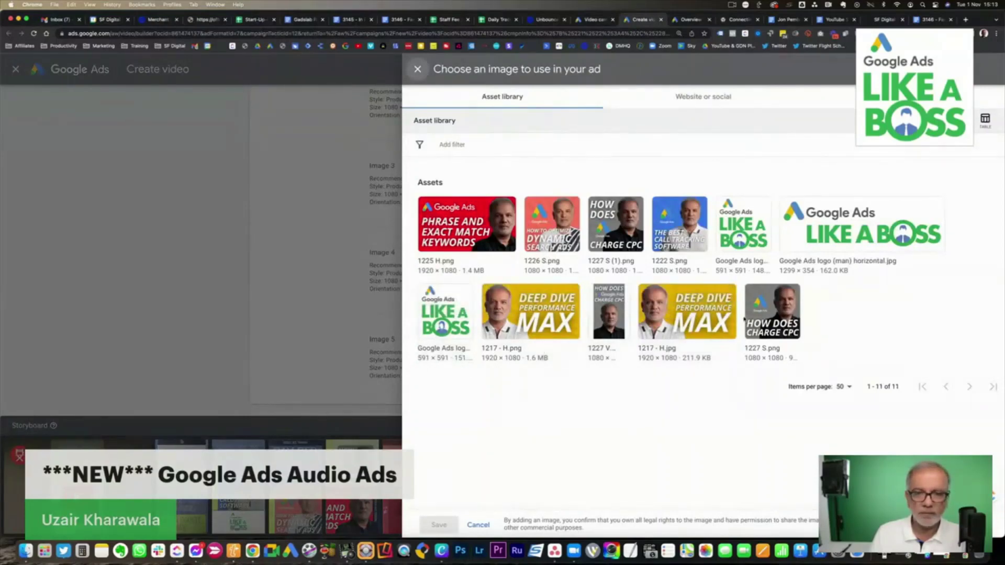
pyautogui.click(676, 230)
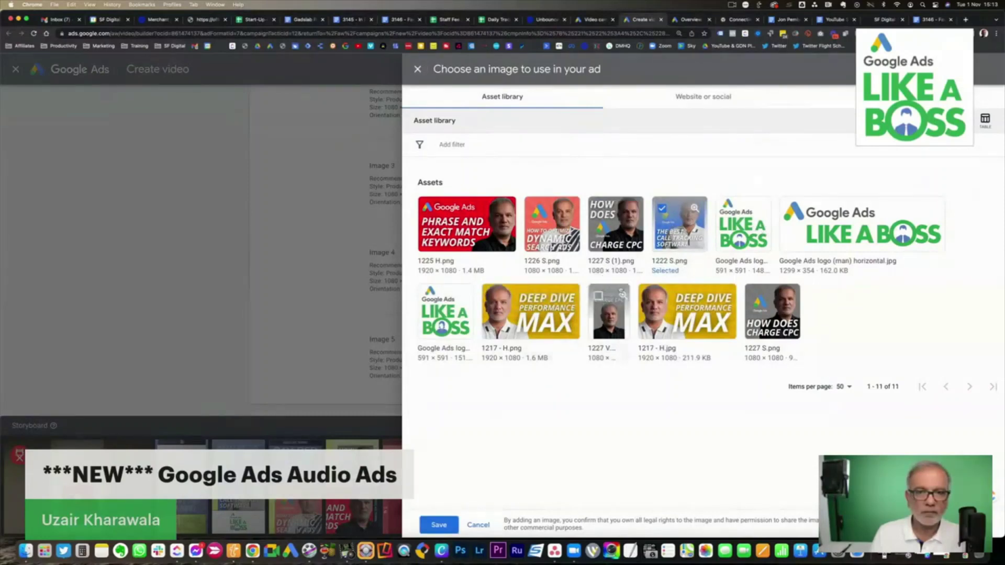
pyautogui.click(661, 210)
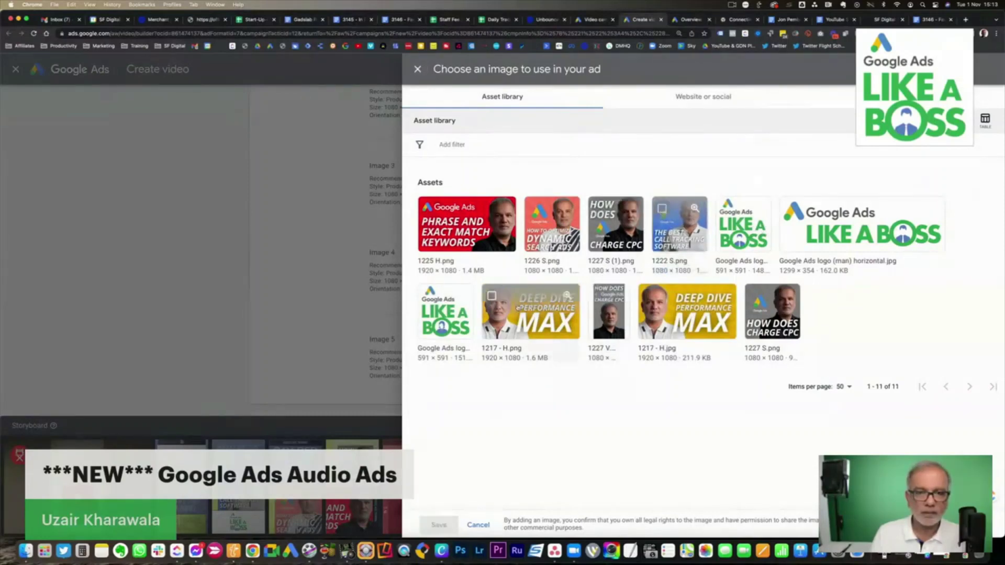
pyautogui.click(518, 308)
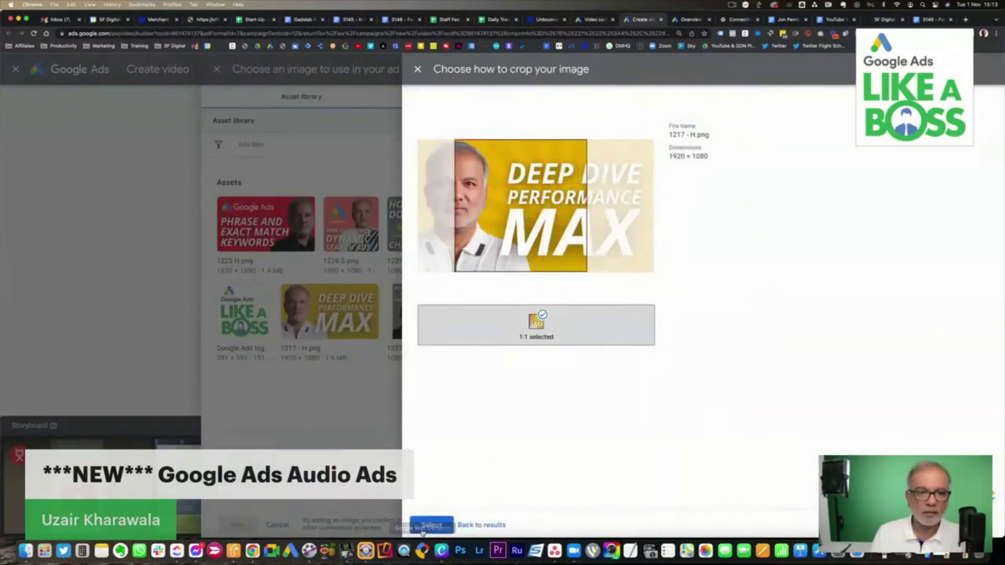
pyautogui.click(430, 524)
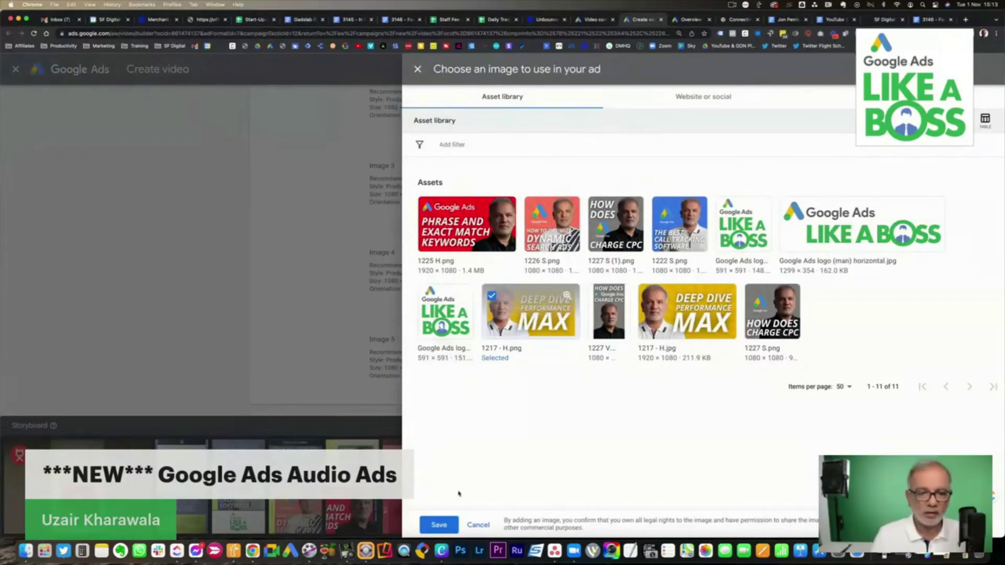
pyautogui.click(439, 525)
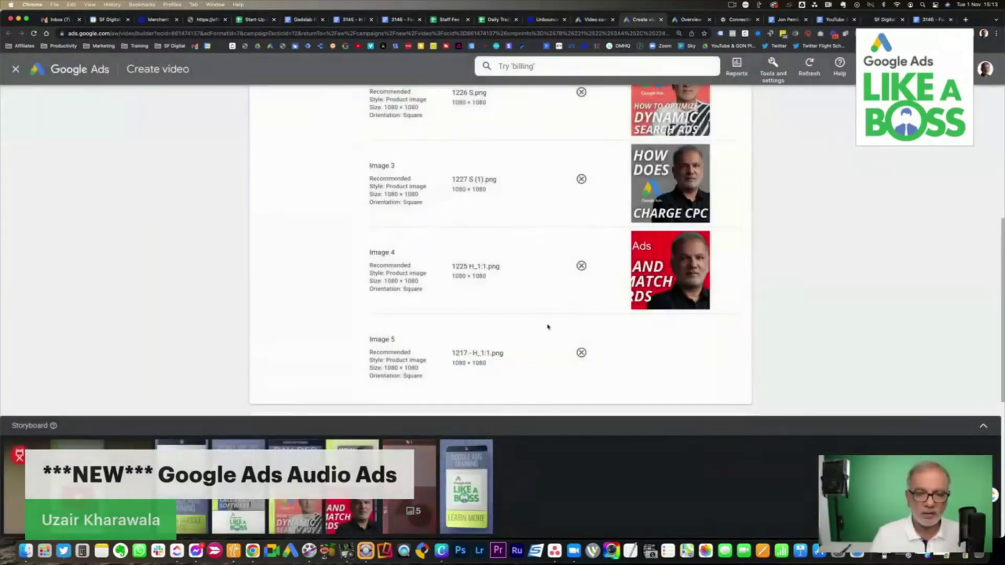
pyautogui.scroll(-10, 548, 327)
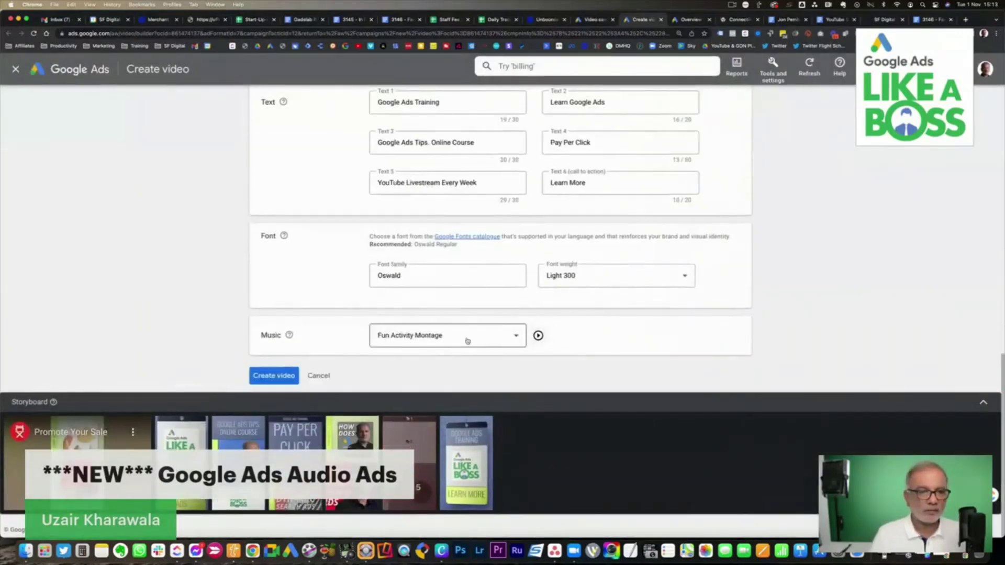
pyautogui.click(271, 377)
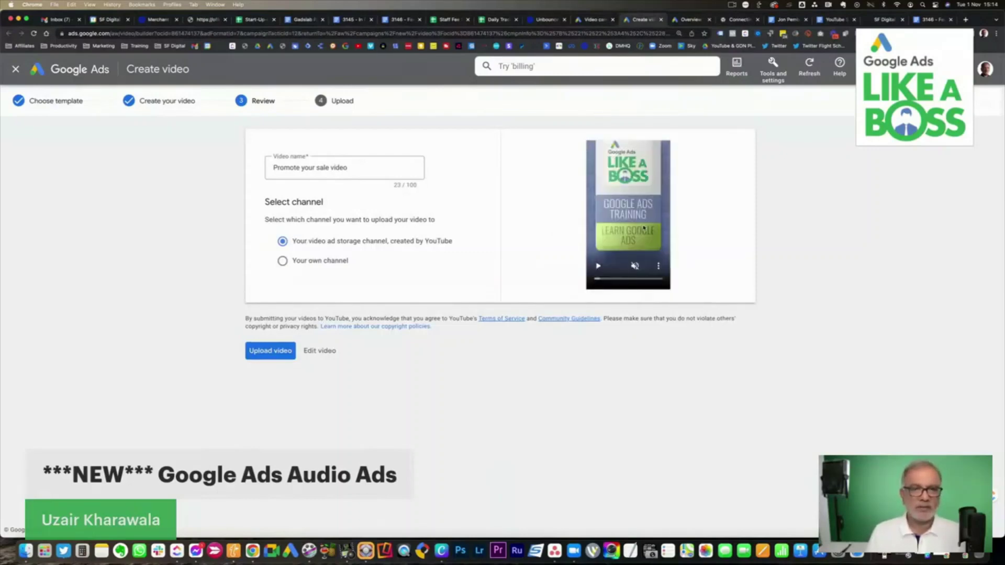
# Step: Play the generated video's preview with sound, jump through its timeline, and pause it at the closing scene
pyautogui.click(596, 266)
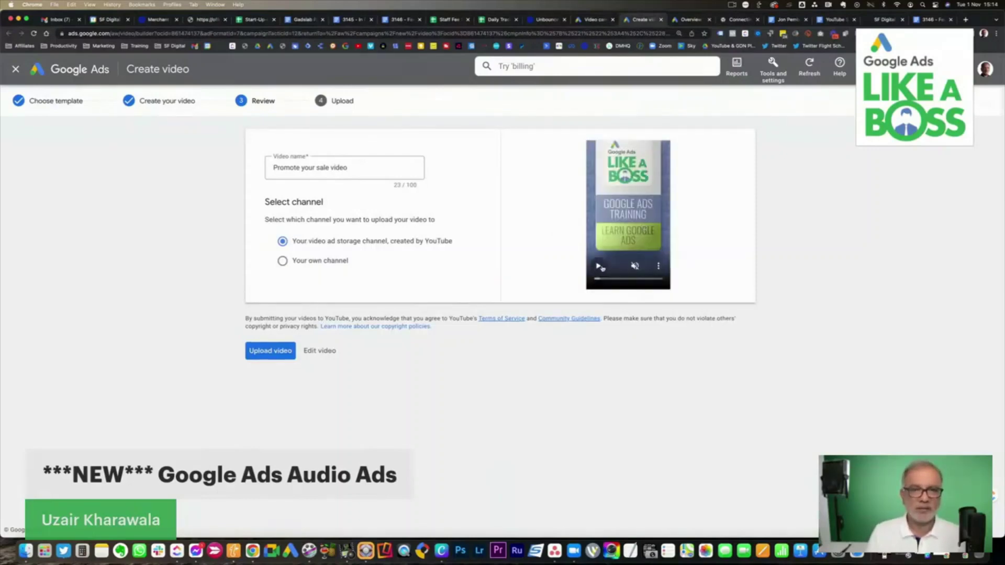
pyautogui.click(654, 266)
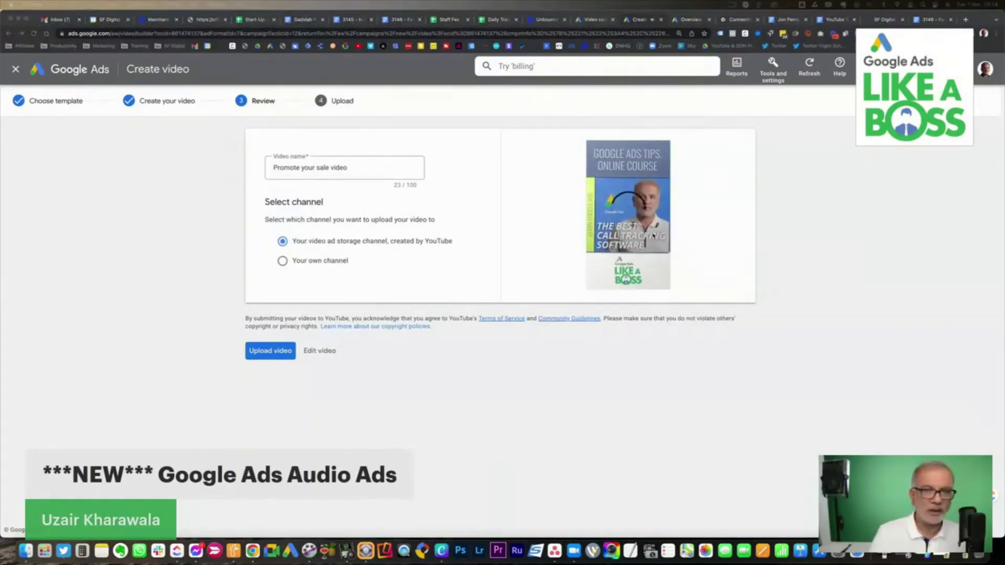
pyautogui.press('XF86AudioRaiseVolume')
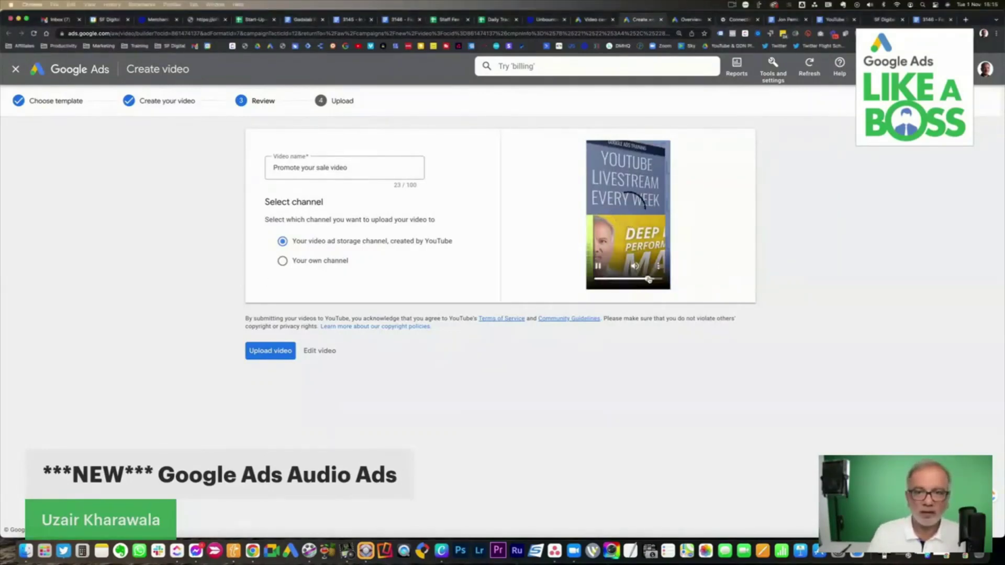
pyautogui.click(649, 280)
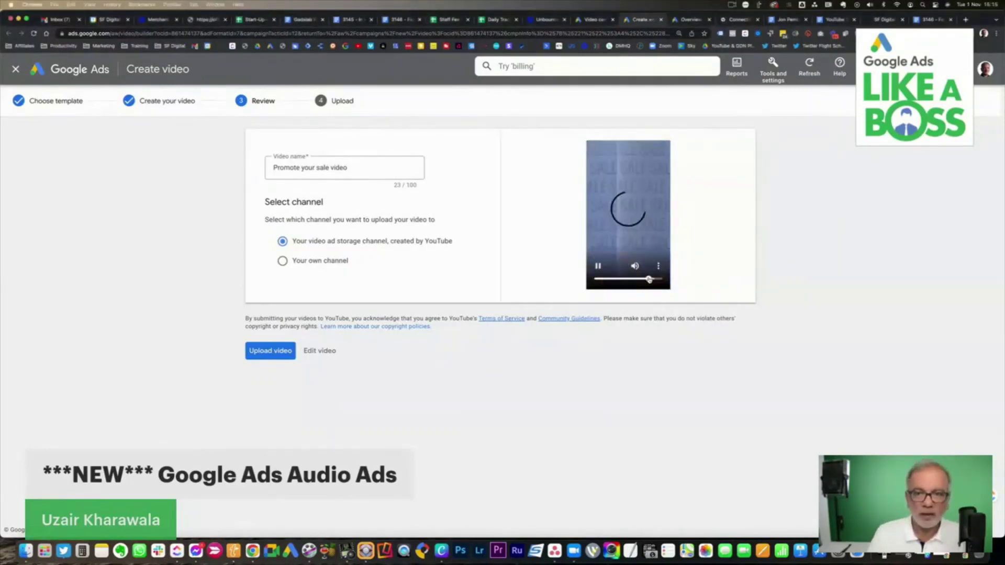
pyautogui.moveTo(649, 279)
pyautogui.mouseDown()
pyautogui.moveTo(596, 281)
pyautogui.moveTo(645, 284)
pyautogui.moveTo(596, 283)
pyautogui.moveTo(632, 283)
pyautogui.mouseUp()
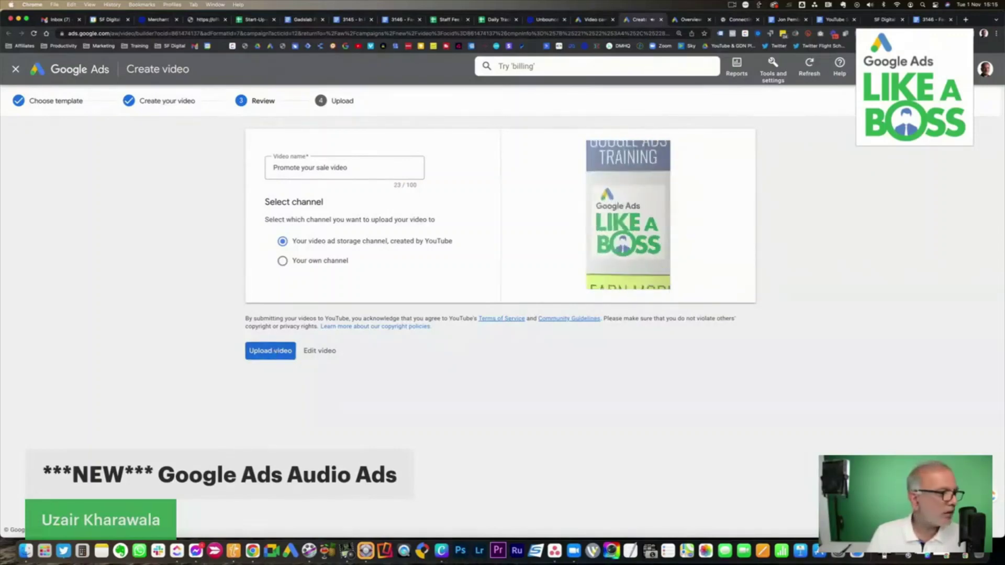
pyautogui.moveTo(671, 229)
pyautogui.click(597, 266)
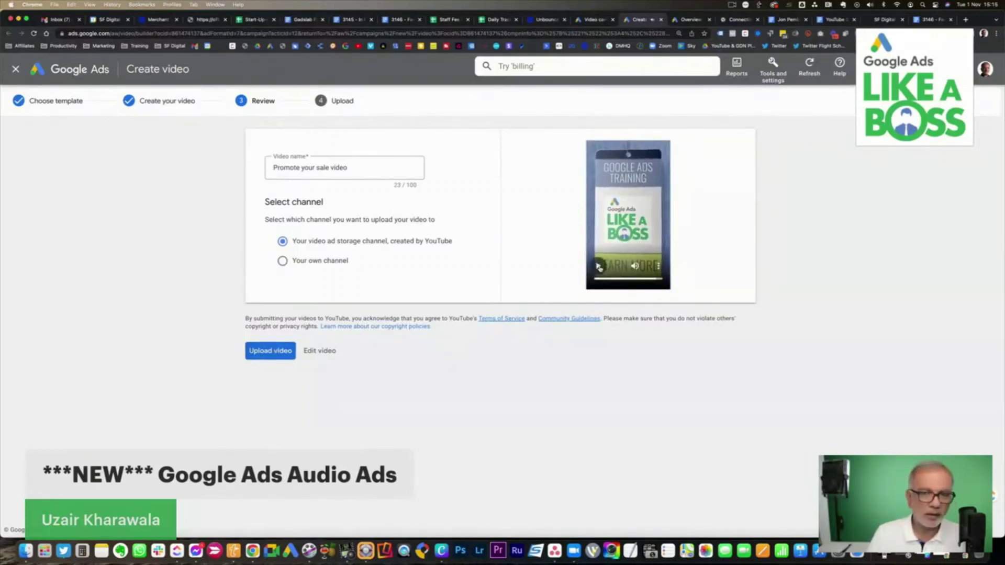
pyautogui.press('XF86AudioMute')
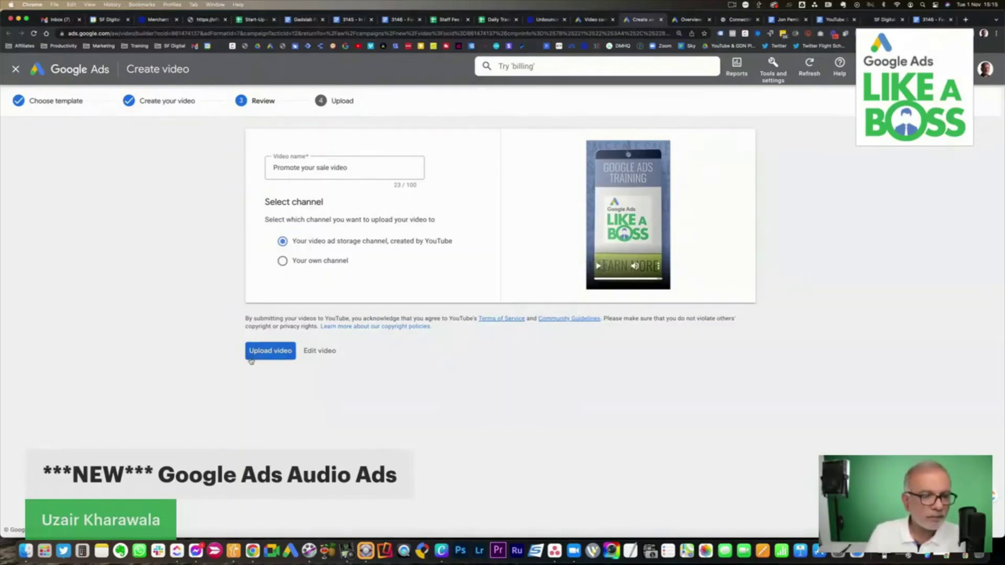
# Step: Upload the video to the ad storage channel and open its YouTube link in a new browser tab to watch it
pyautogui.click(282, 355)
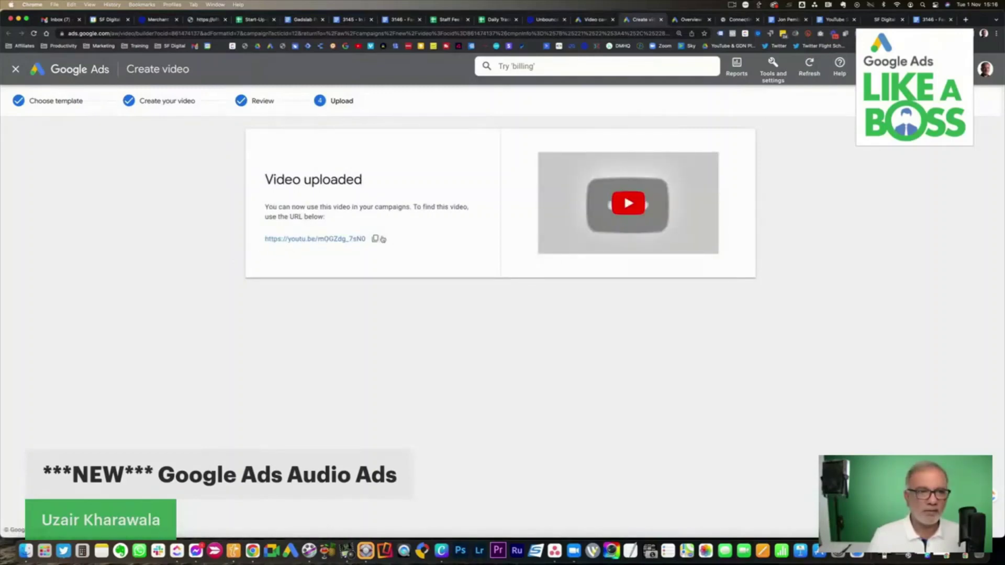
pyautogui.click(965, 19)
pyautogui.click(513, 35)
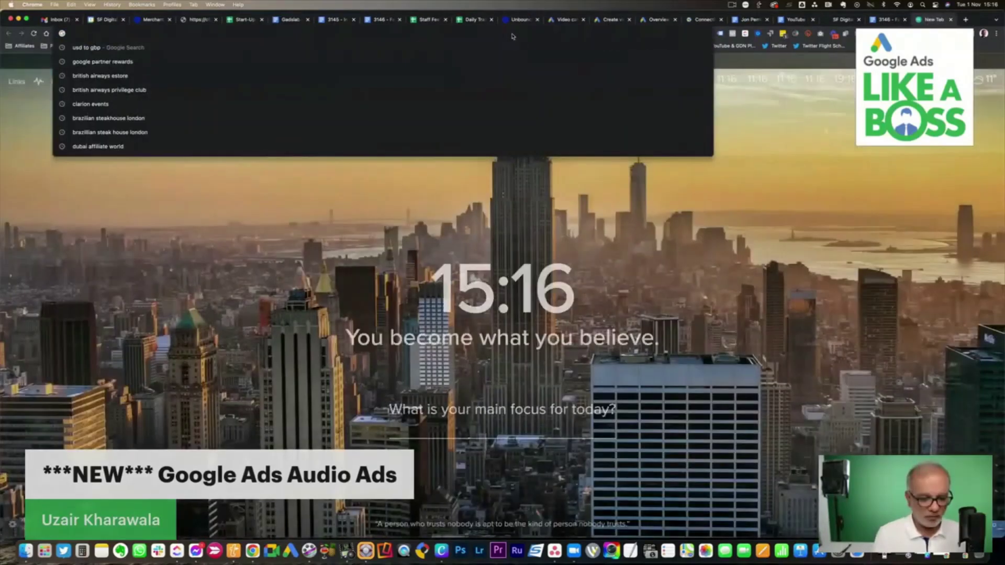
pyautogui.write('https://youtu.be/mOGZdg_7sN0')
pyautogui.press('Return')
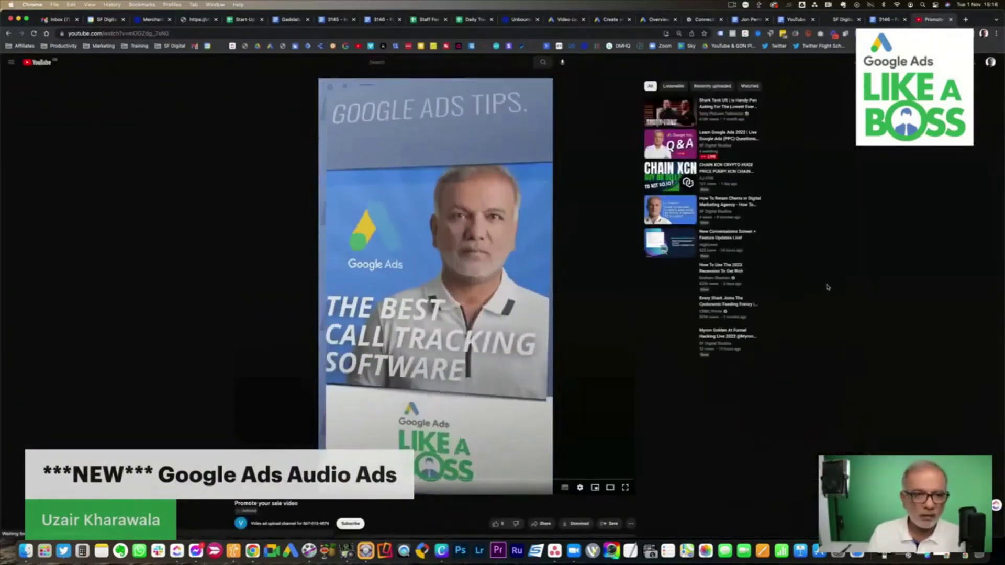
pyautogui.scroll(-2, 390, 380)
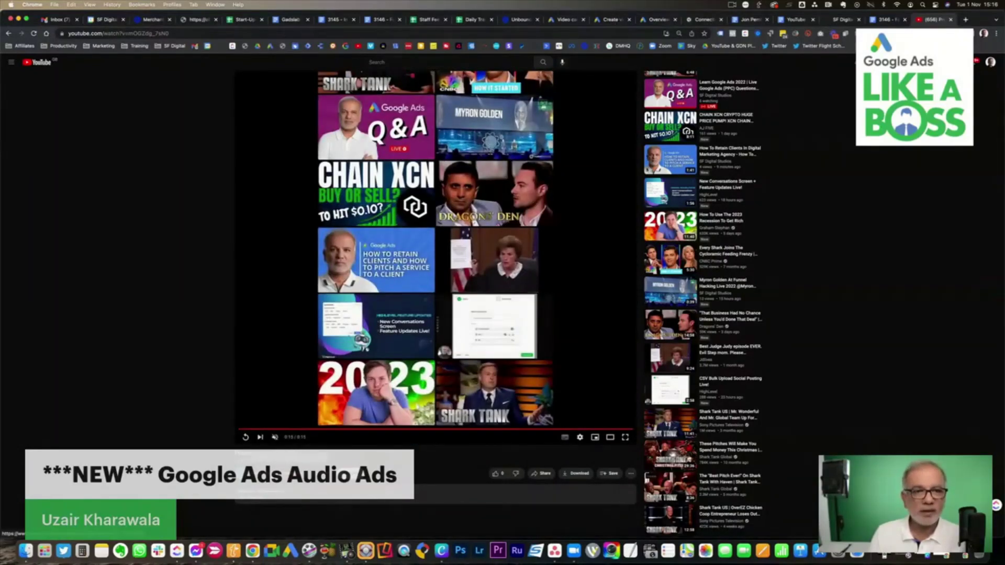
pyautogui.click(563, 20)
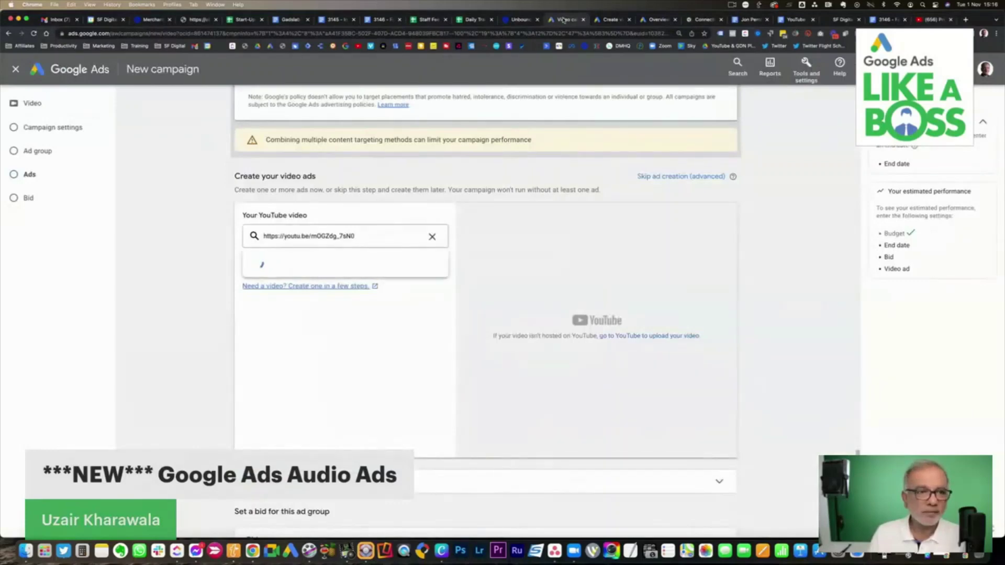
pyautogui.click(307, 260)
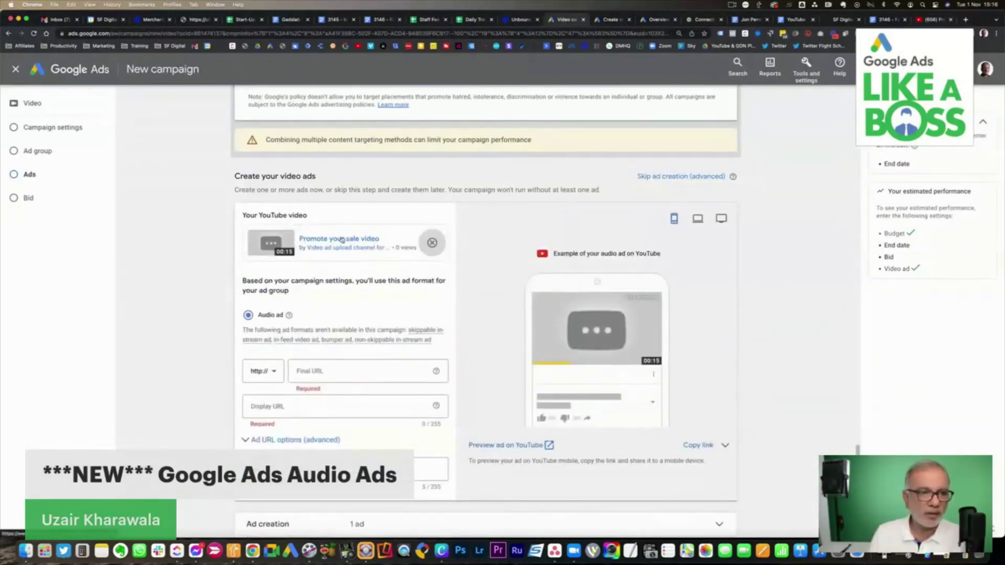
pyautogui.click(322, 368)
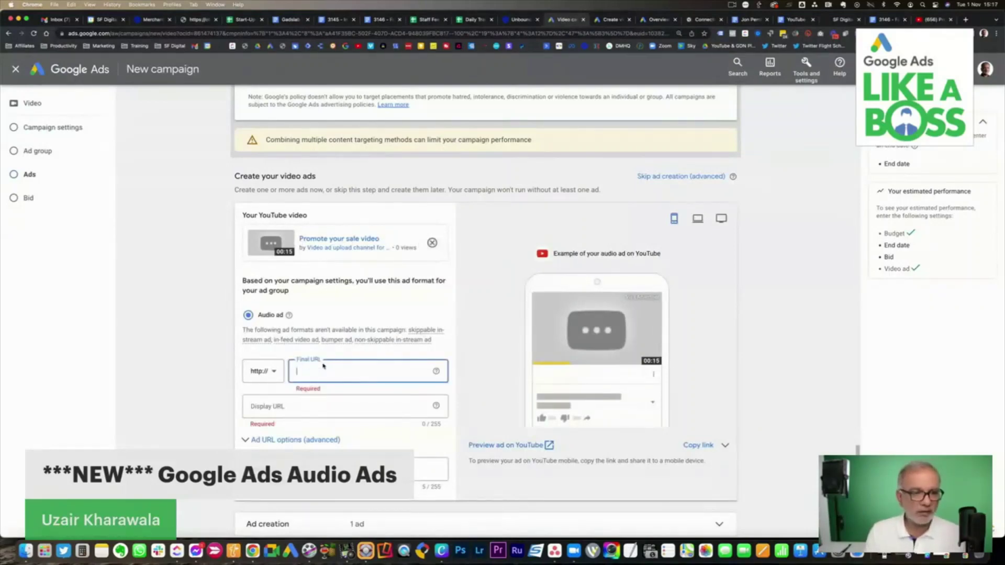
pyautogui.click(264, 370)
pyautogui.click(267, 403)
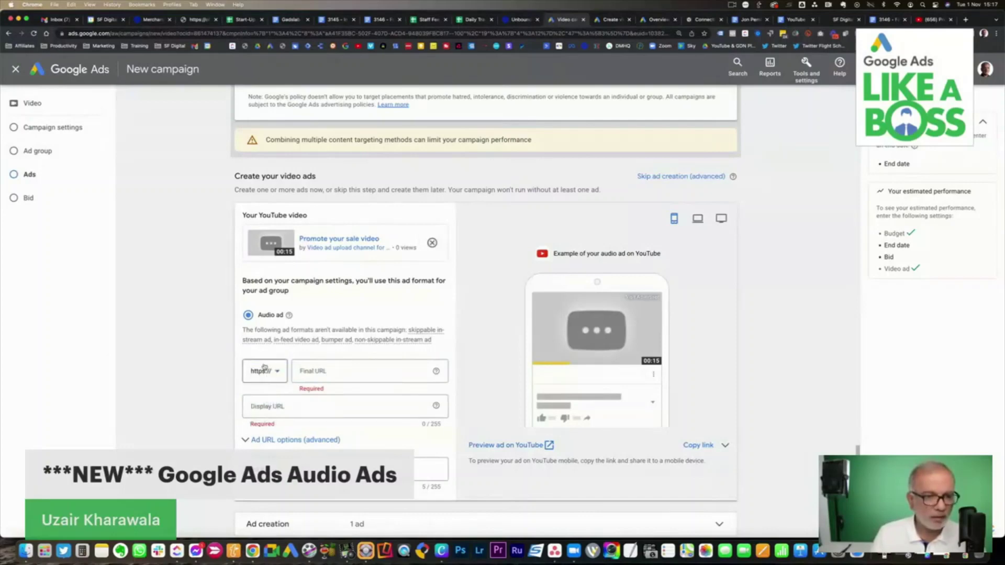
pyautogui.scroll(-3, 266, 403)
pyautogui.scroll(1, 264, 364)
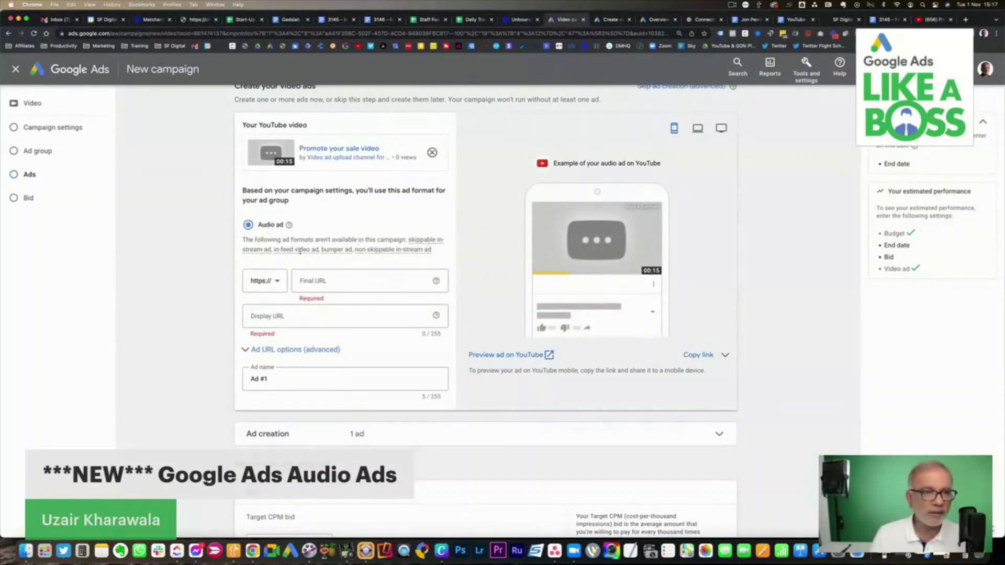
pyautogui.moveTo(305, 252)
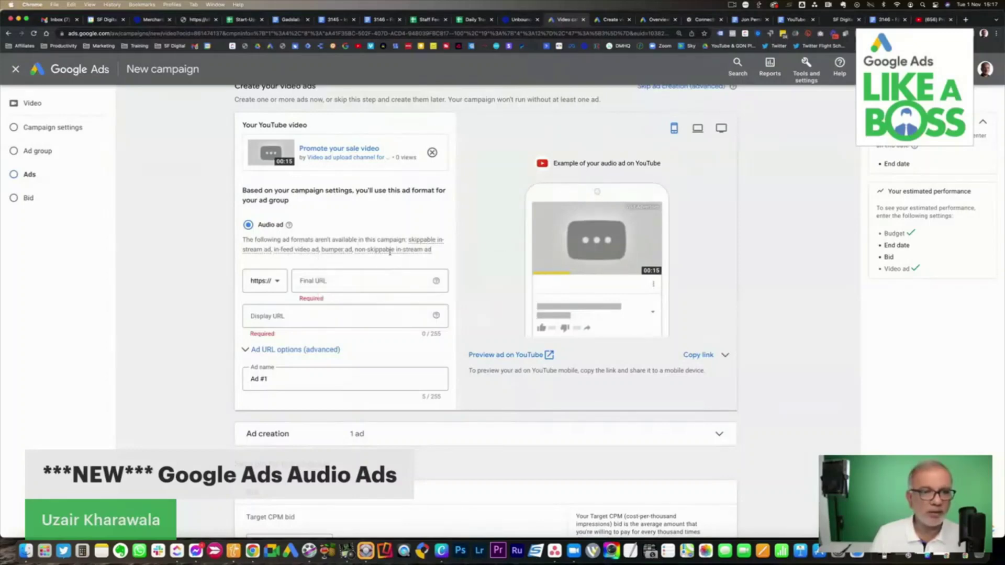
pyautogui.click(320, 280)
pyautogui.write('ww')
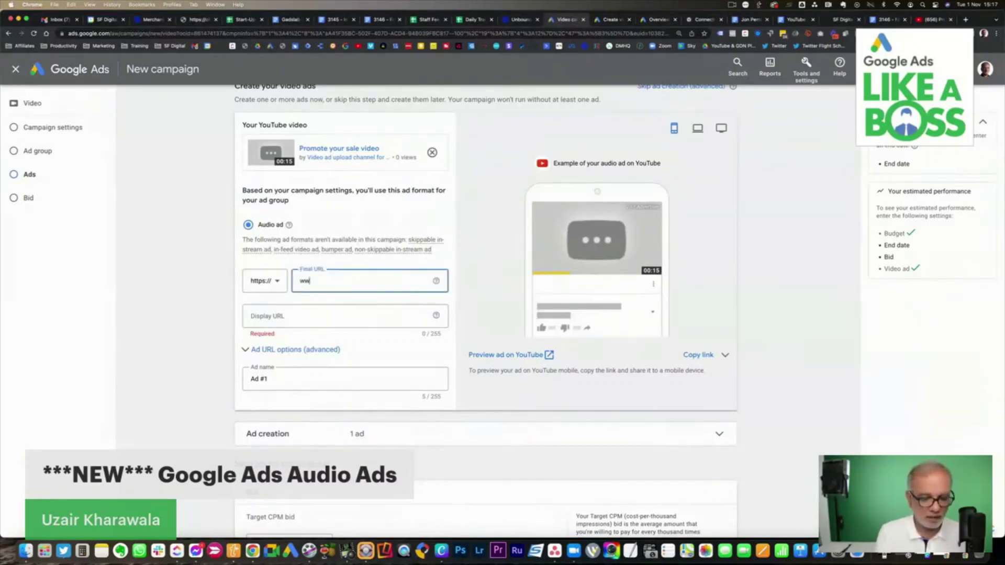
pyautogui.write('w.sfdigital')
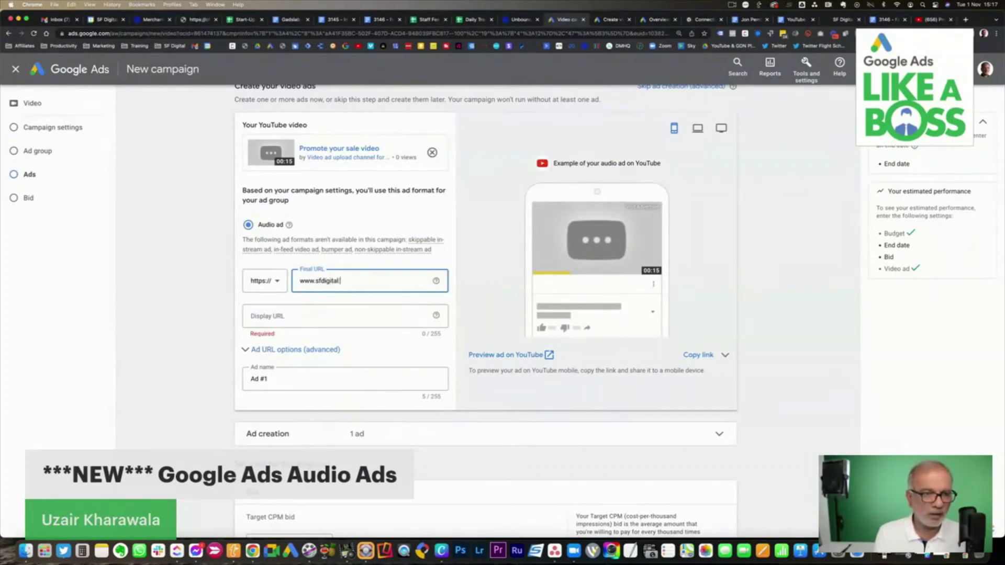
pyautogui.write('.co.uk')
pyautogui.click(280, 305)
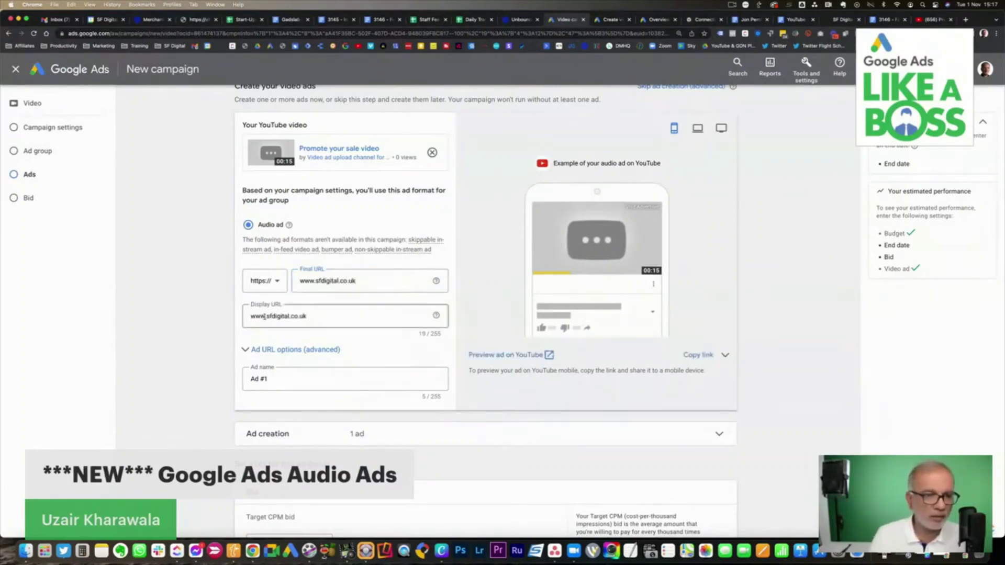
pyautogui.moveTo(266, 316); pyautogui.dragTo(241, 317)
pyautogui.press('BackSpace')
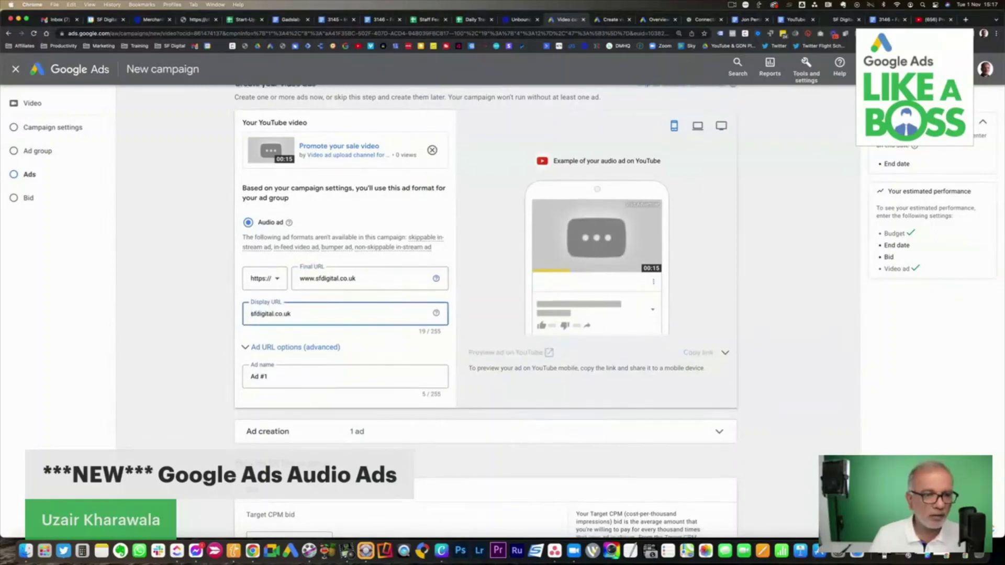
# Step: Set the ad group's Target CPM bid to £5.00
pyautogui.scroll(-1, 244, 323)
pyautogui.scroll(-3, 262, 335)
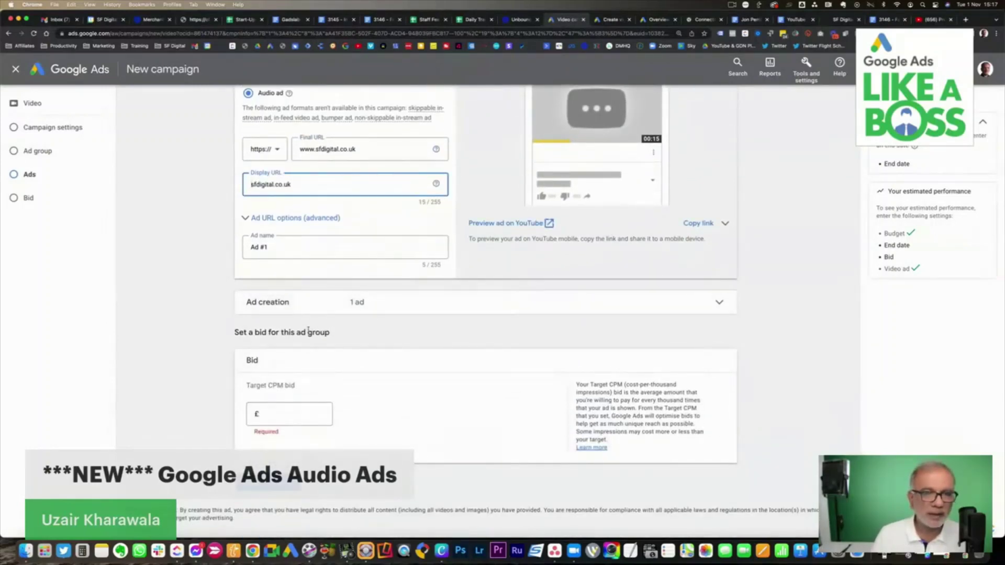
pyautogui.scroll(1, 308, 331)
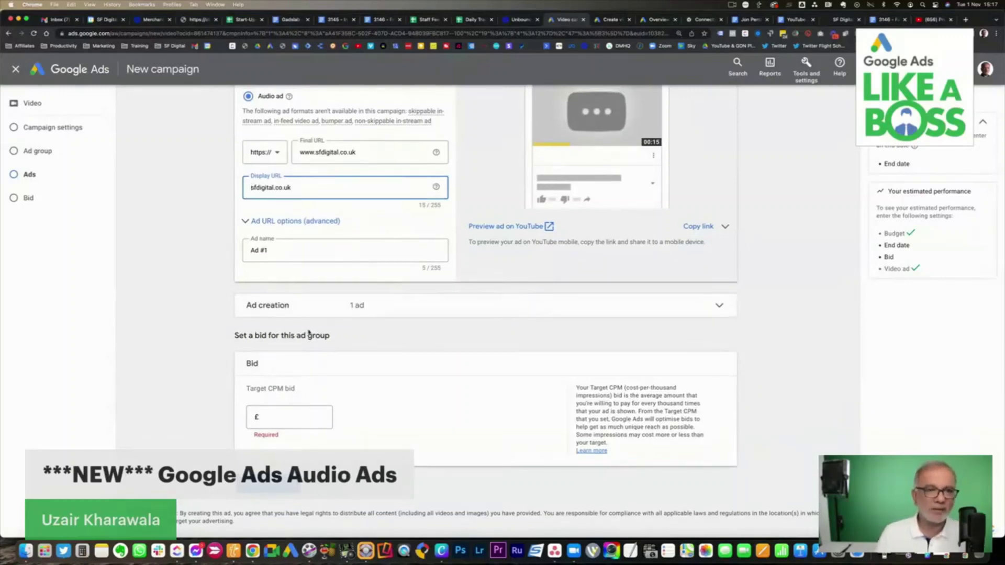
pyautogui.scroll(2, 308, 334)
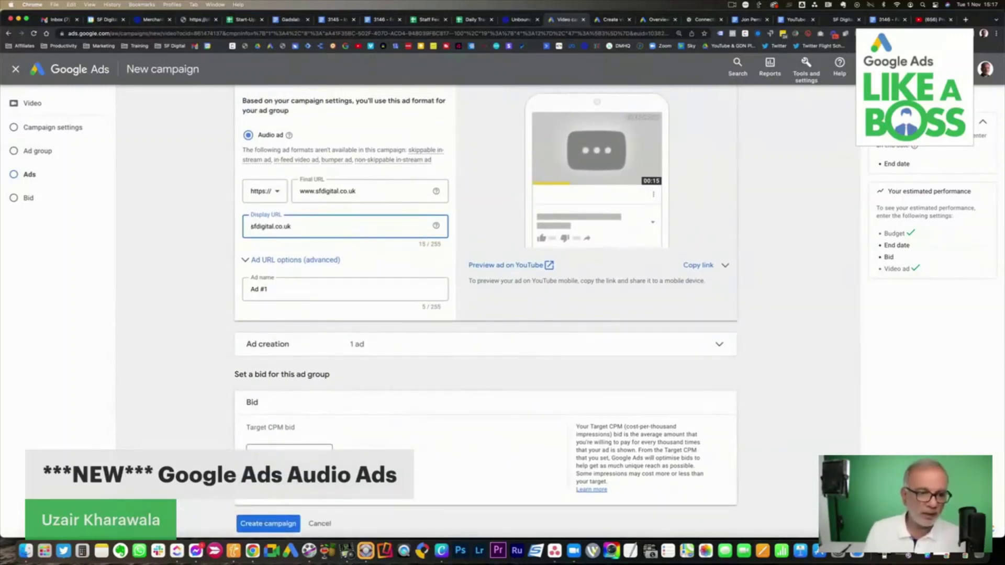
pyautogui.click(289, 456)
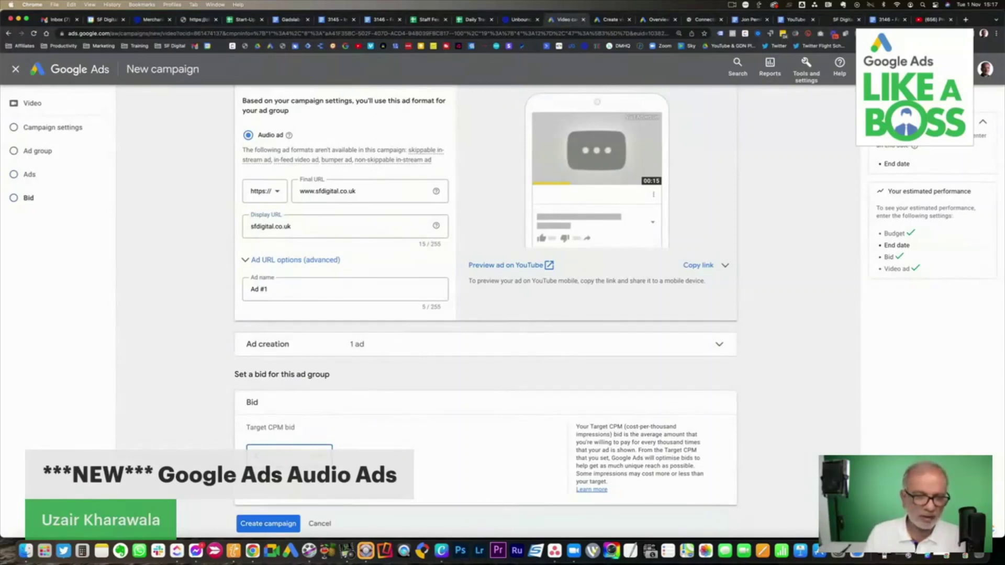
pyautogui.scroll(-2, 312, 414)
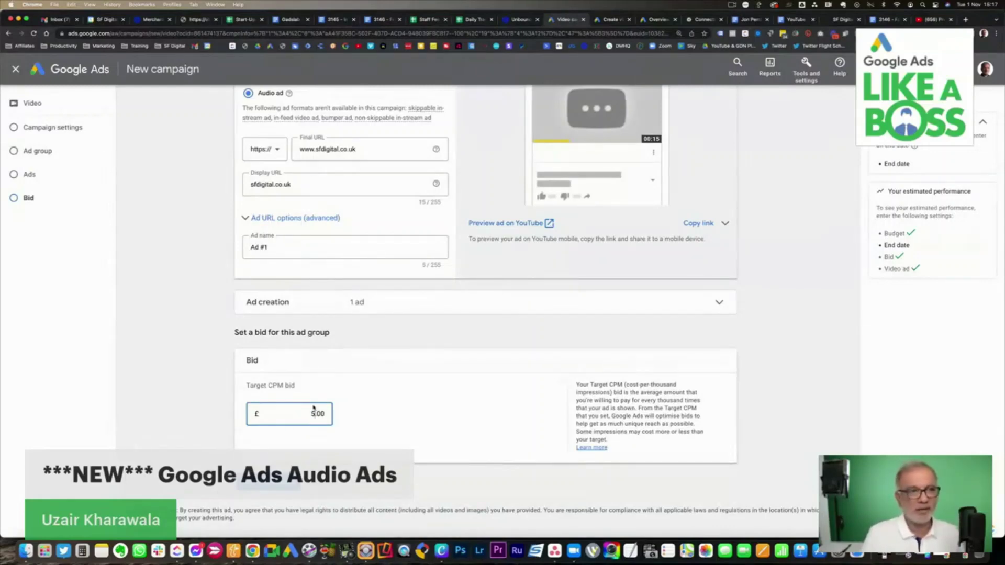
pyautogui.scroll(15, 313, 408)
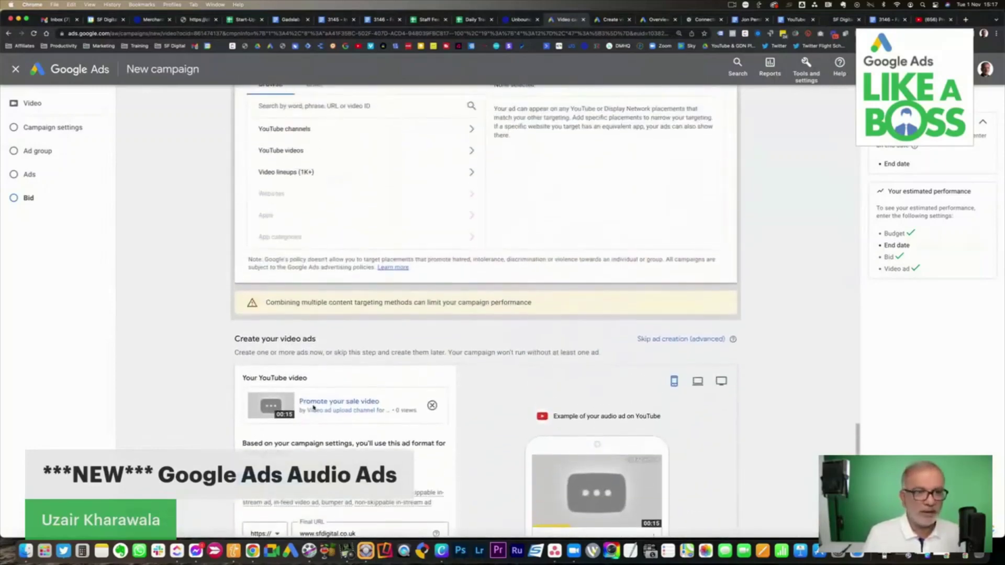
# Step: Review the new campaign's content exclusions, additional settings, audience segments, placements, audio ad details and bid before creating it
pyautogui.scroll(20, 314, 407)
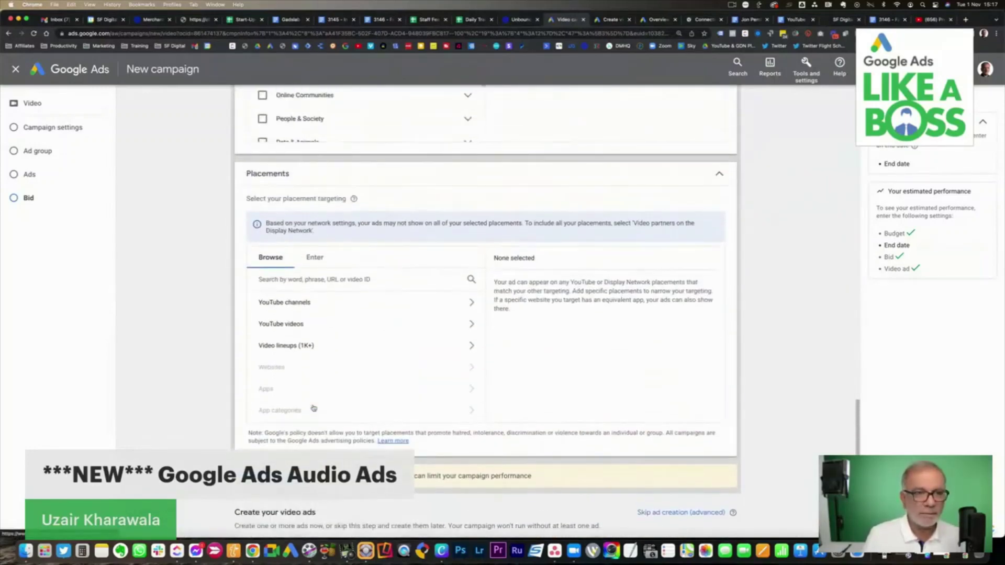
pyautogui.scroll(10, 313, 409)
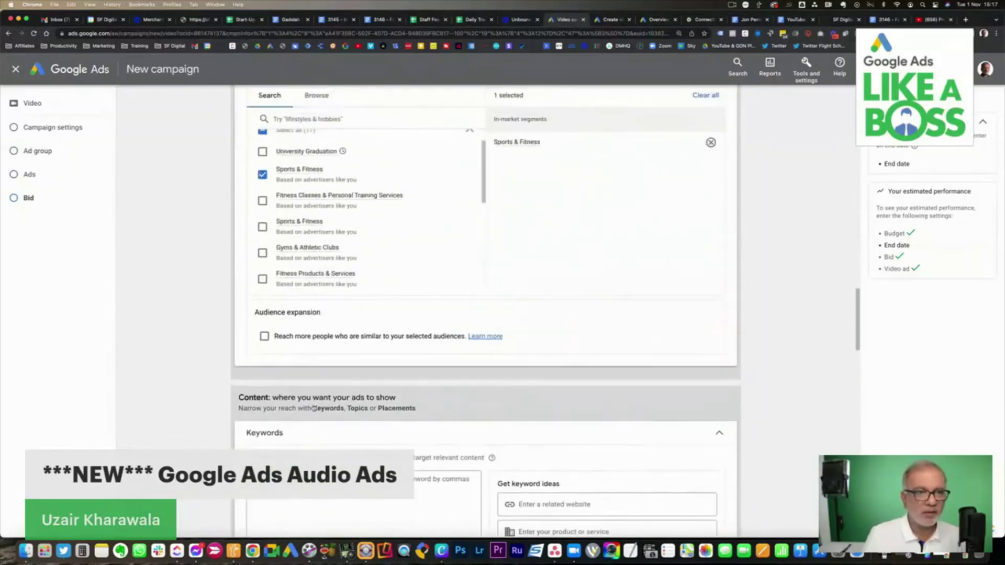
pyautogui.scroll(8, 197, 333)
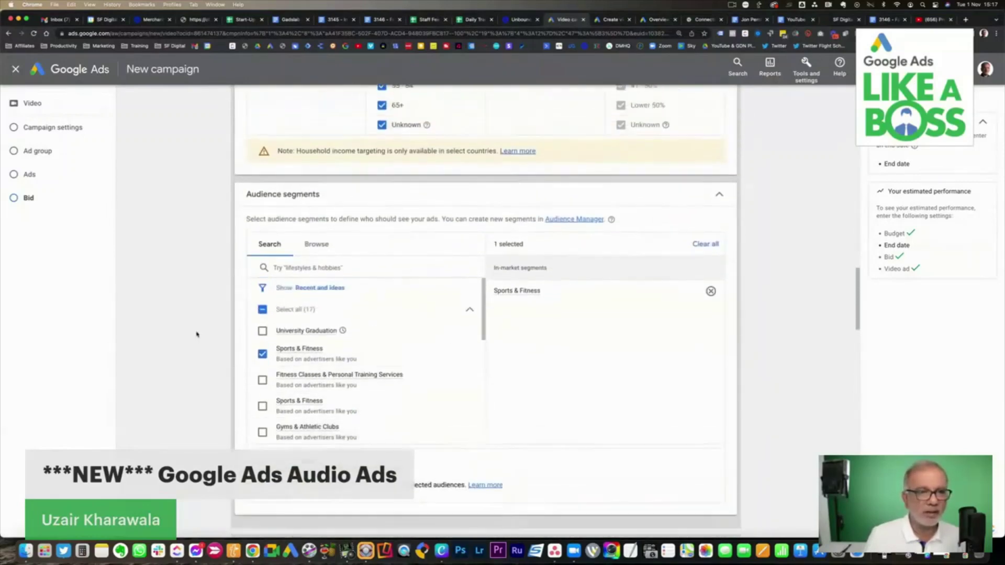
pyautogui.scroll(5, 196, 334)
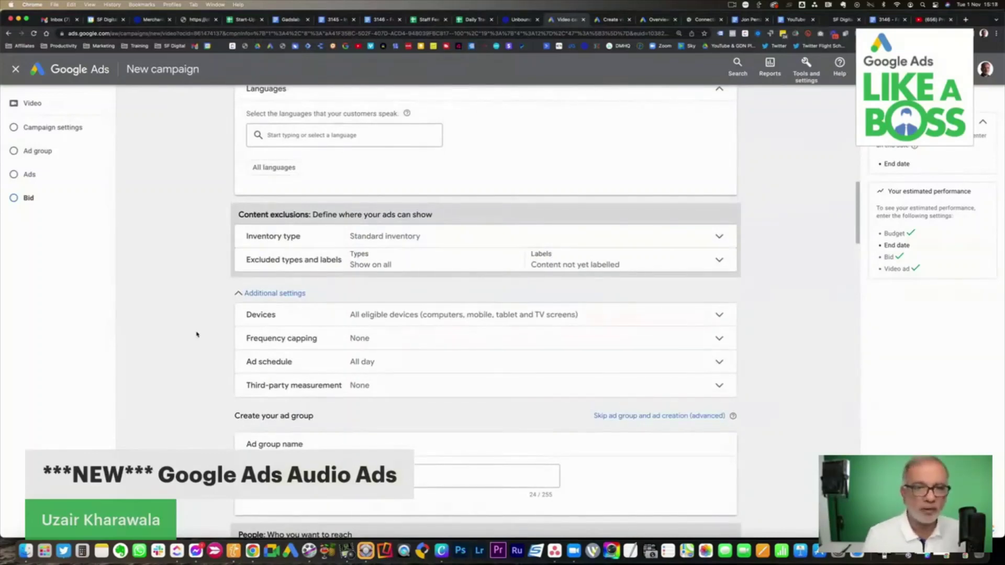
pyautogui.scroll(-13, 196, 334)
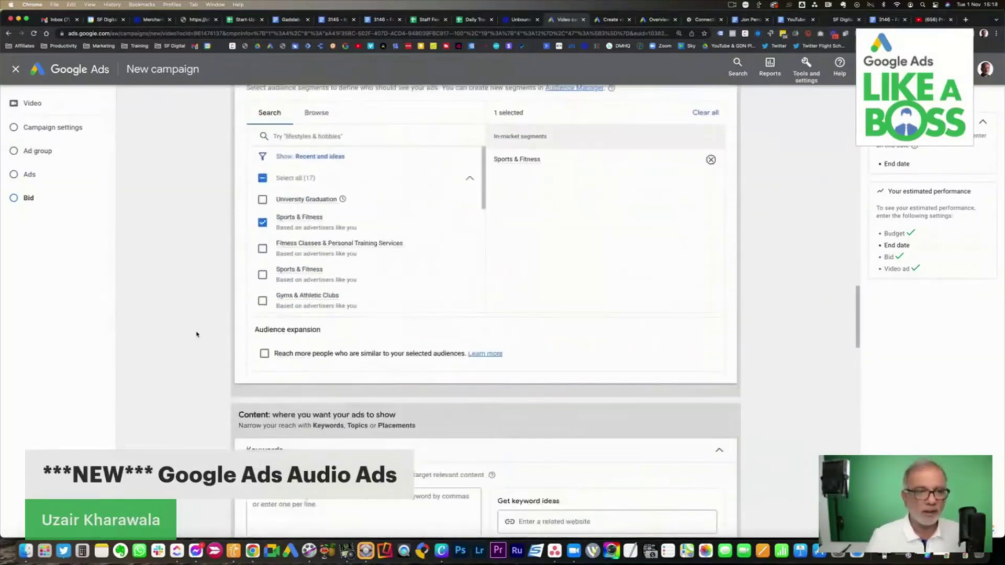
pyautogui.scroll(-10, 196, 334)
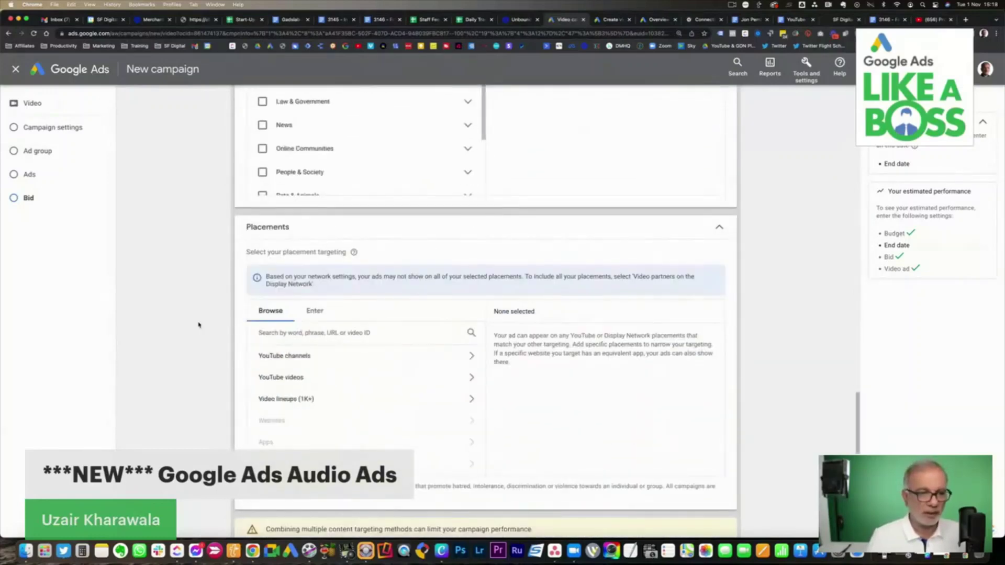
pyautogui.scroll(-7, 198, 325)
pyautogui.scroll(-6, 188, 356)
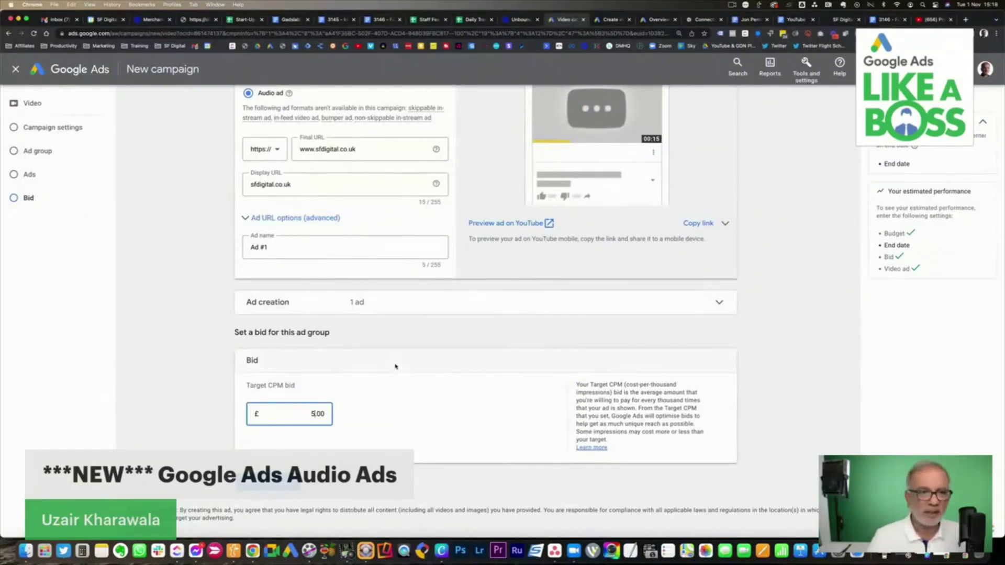
pyautogui.scroll(3, 411, 388)
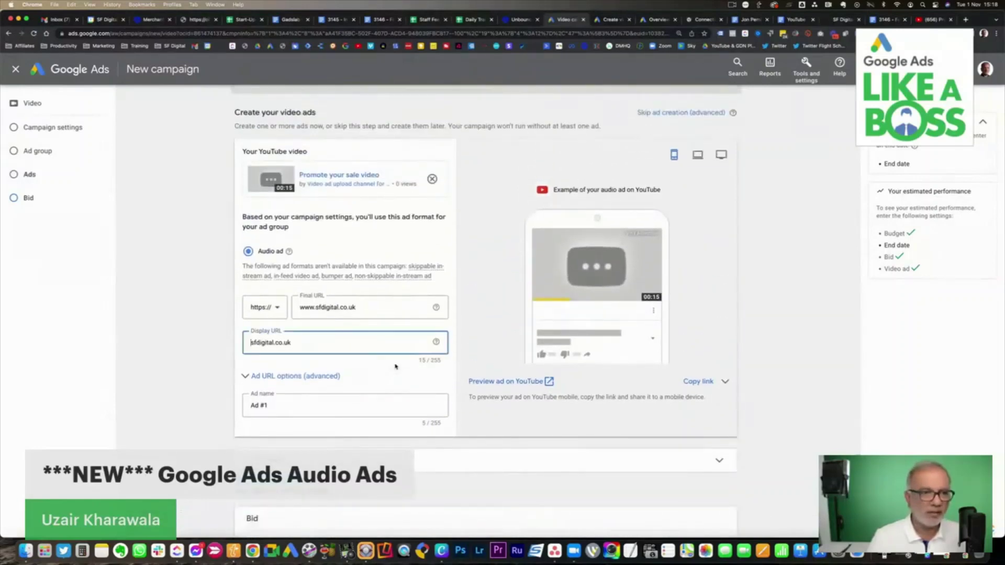
pyautogui.scroll(-2, 224, 348)
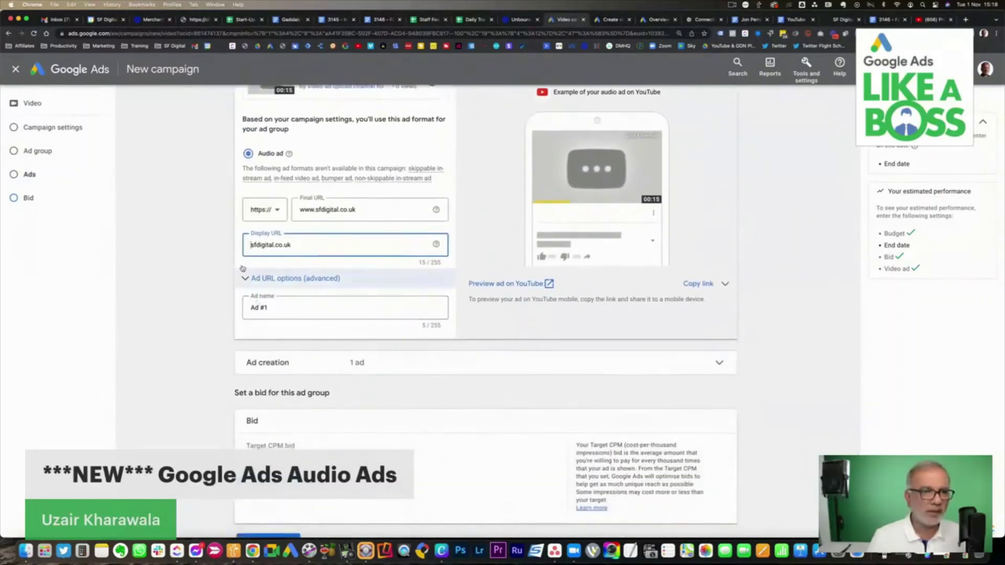
pyautogui.scroll(-1, 205, 253)
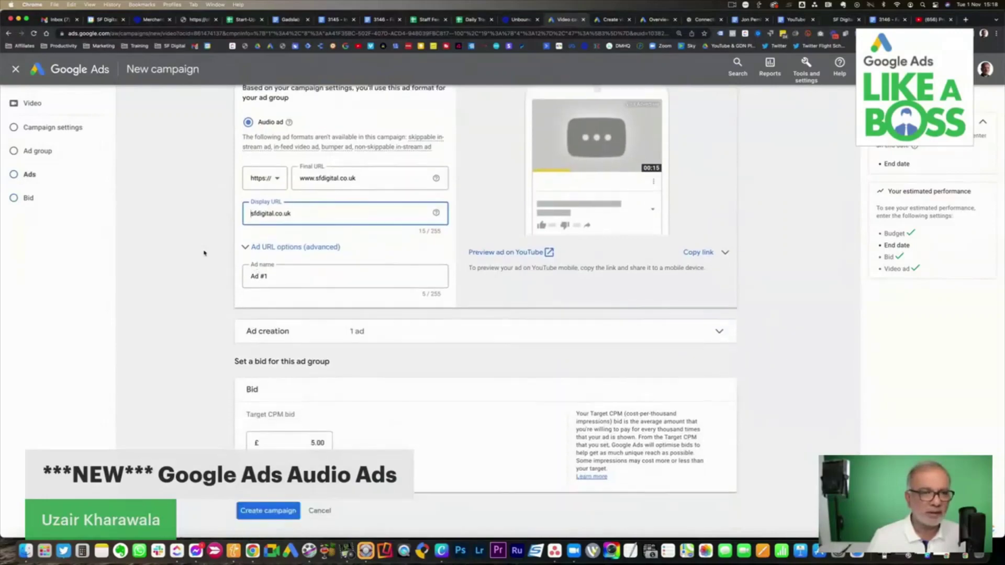